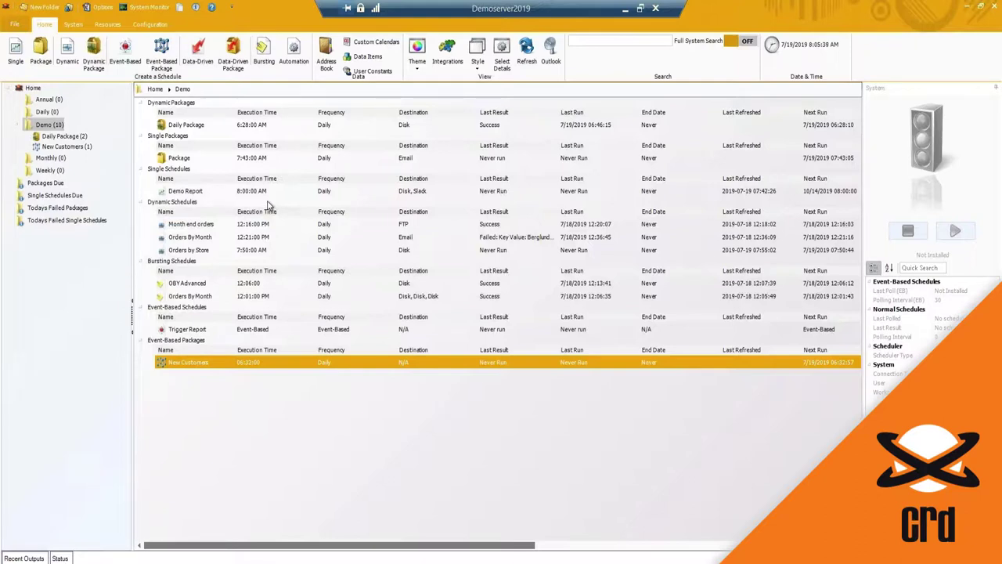
- Start a new data-driven schedule and connect its data-driver builder to the CRD Samples DSN
{"action": "left_click", "coordinate": [201, 55]}
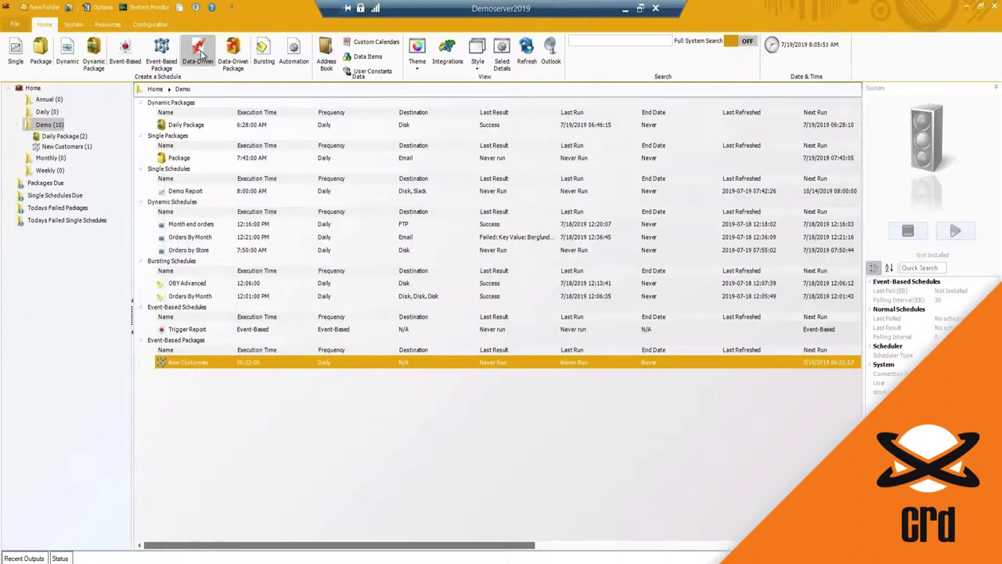
{"action": "left_click", "coordinate": [198, 58]}
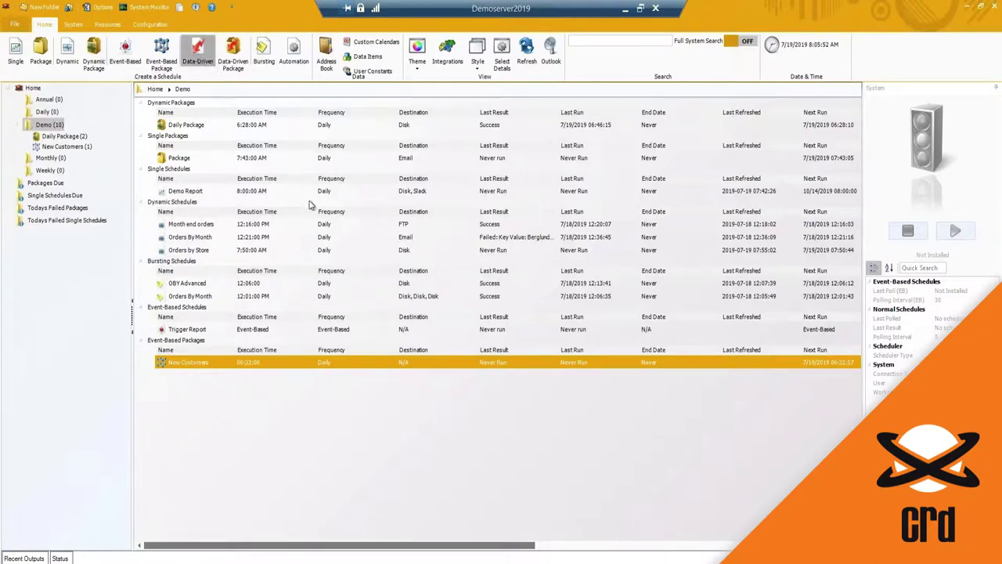
{"action": "left_click", "coordinate": [572, 183]}
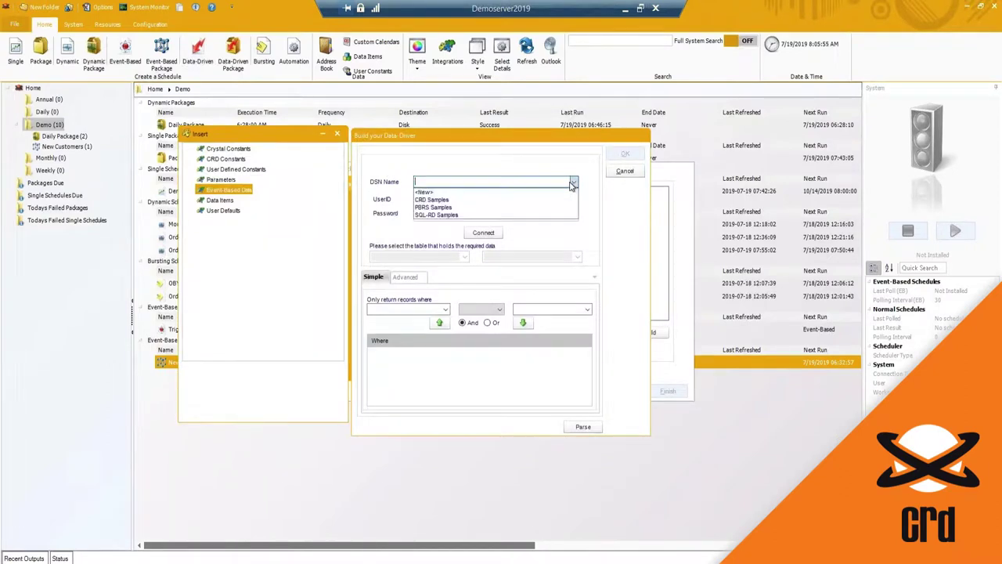
{"action": "left_click", "coordinate": [485, 205]}
{"action": "left_click", "coordinate": [483, 233]}
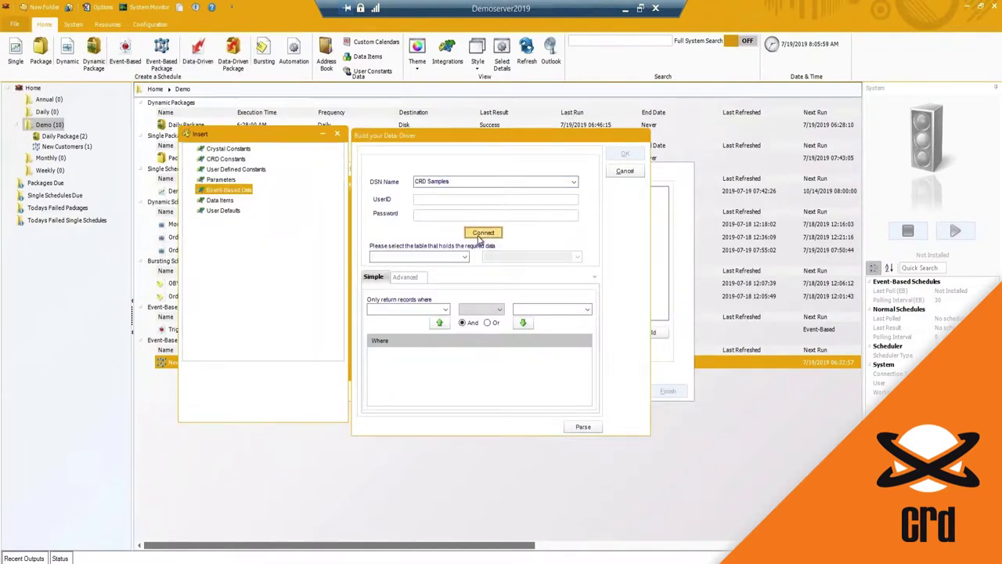
- Select the Employees table as the data source and parse the query to preview its records
{"action": "left_click", "coordinate": [466, 260]}
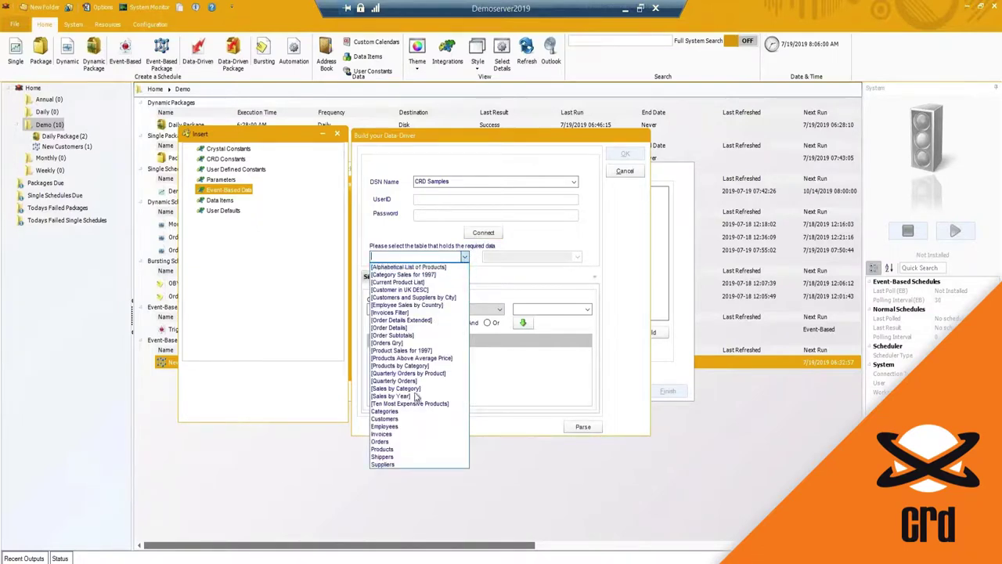
{"action": "left_click", "coordinate": [412, 426]}
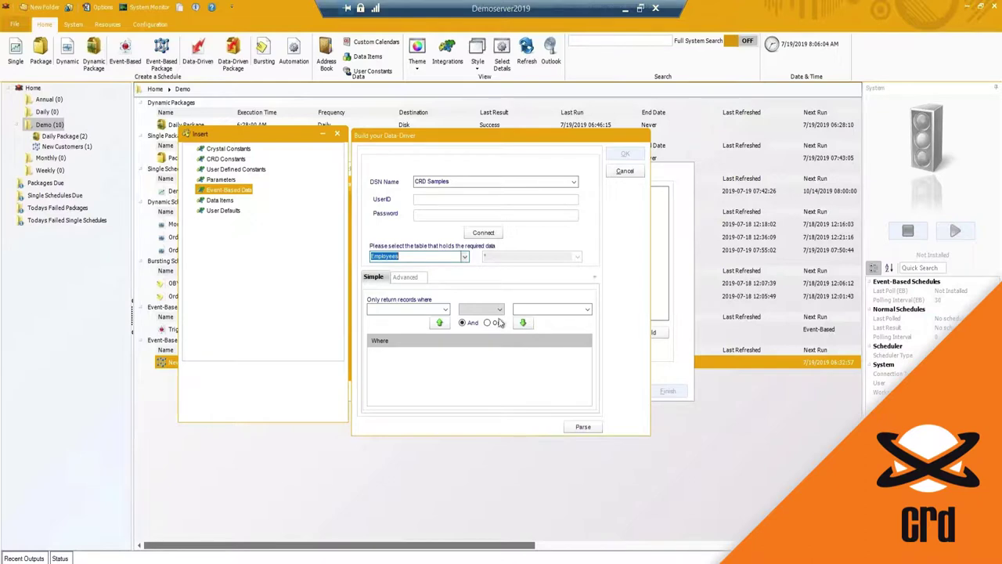
{"action": "left_click", "coordinate": [581, 425]}
{"action": "left_click", "coordinate": [510, 328]}
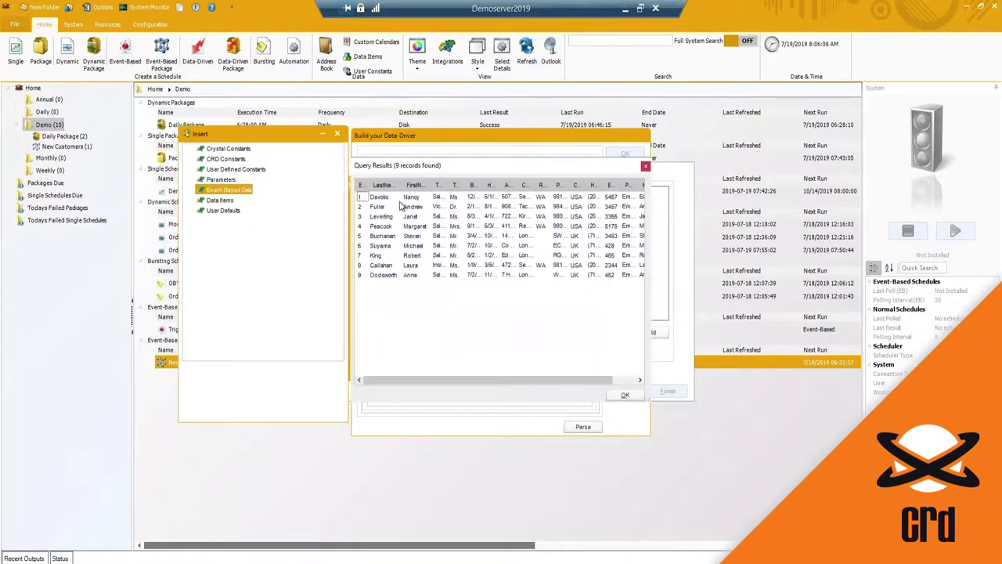
{"action": "left_click_drag", "start_coordinate": [416, 387], "coordinate": [555, 392]}
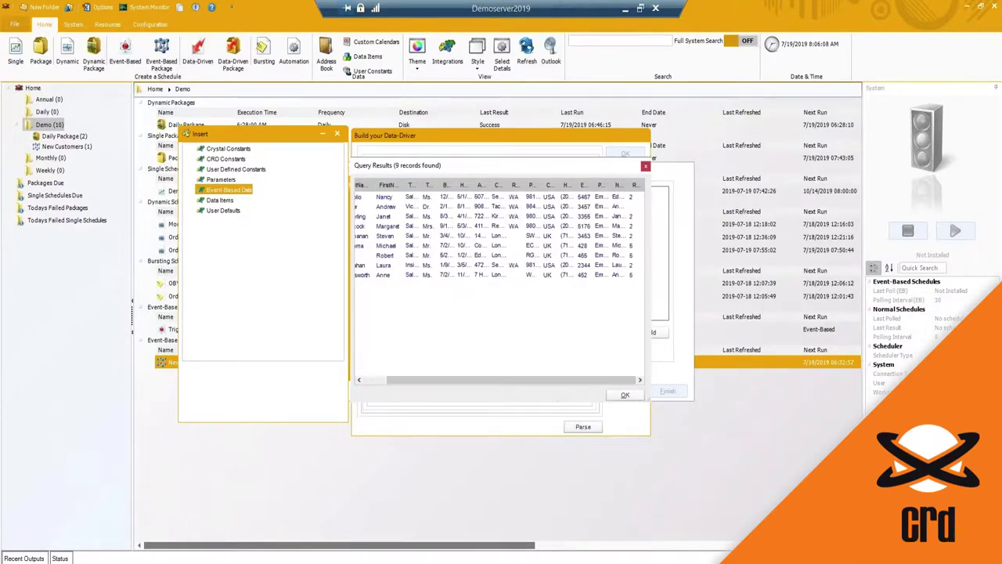
{"action": "left_click", "coordinate": [624, 394]}
- Use the Customers table as the data source, parse the query to preview its records, and accept the selection criteria
{"action": "left_click", "coordinate": [465, 257]}
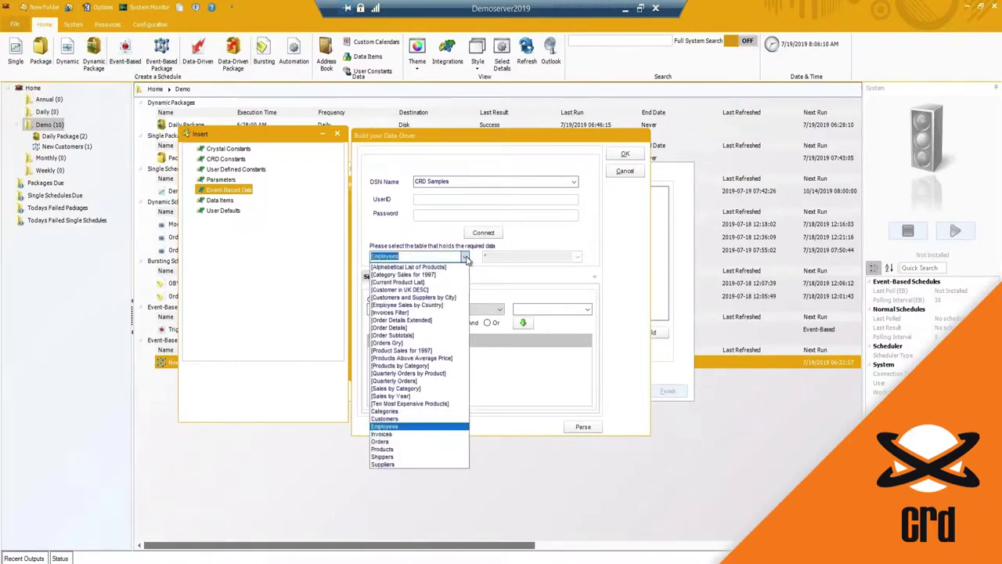
{"action": "left_click", "coordinate": [410, 426]}
{"action": "scroll", "coordinate": [467, 259], "scroll_direction": "up", "scroll_amount": 1}
{"action": "left_click", "coordinate": [465, 258]}
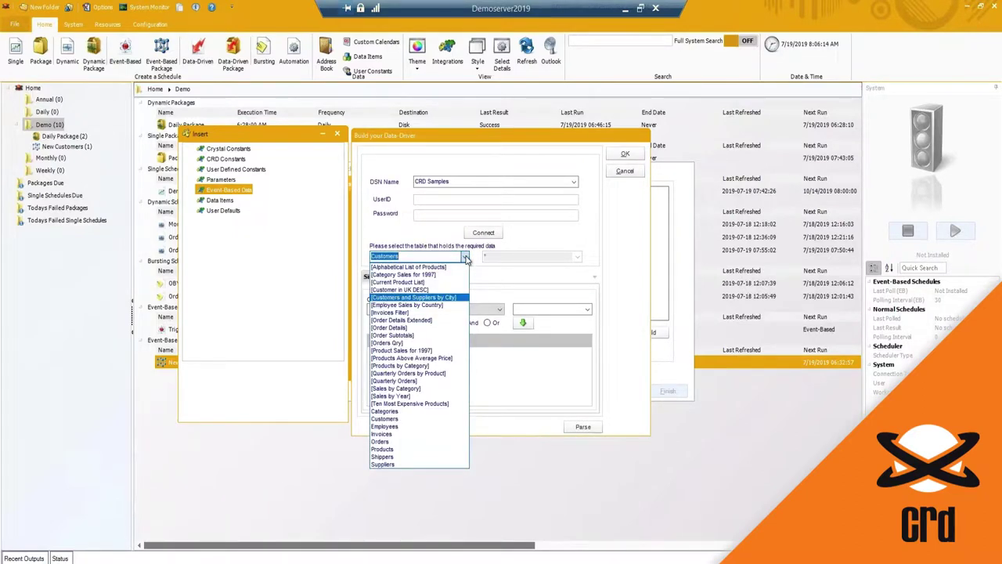
{"action": "left_click", "coordinate": [408, 421]}
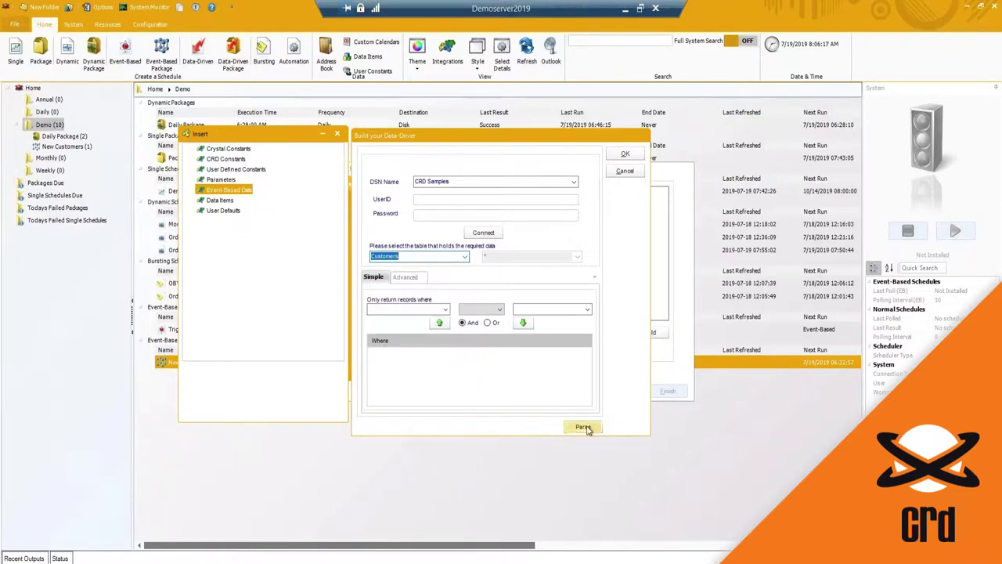
{"action": "left_click", "coordinate": [583, 426]}
{"action": "left_click", "coordinate": [505, 324]}
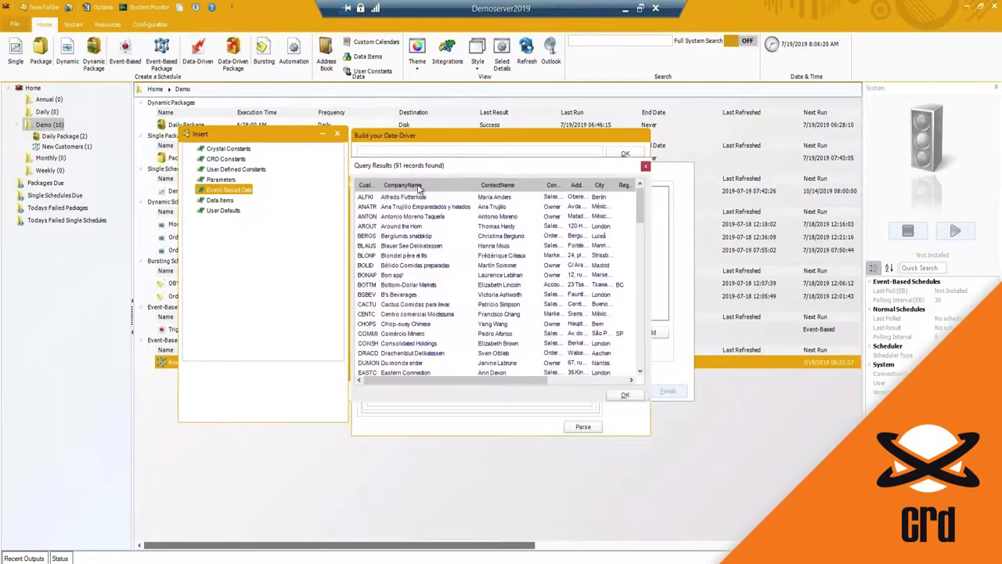
{"action": "left_click_drag", "start_coordinate": [440, 382], "coordinate": [371, 380]}
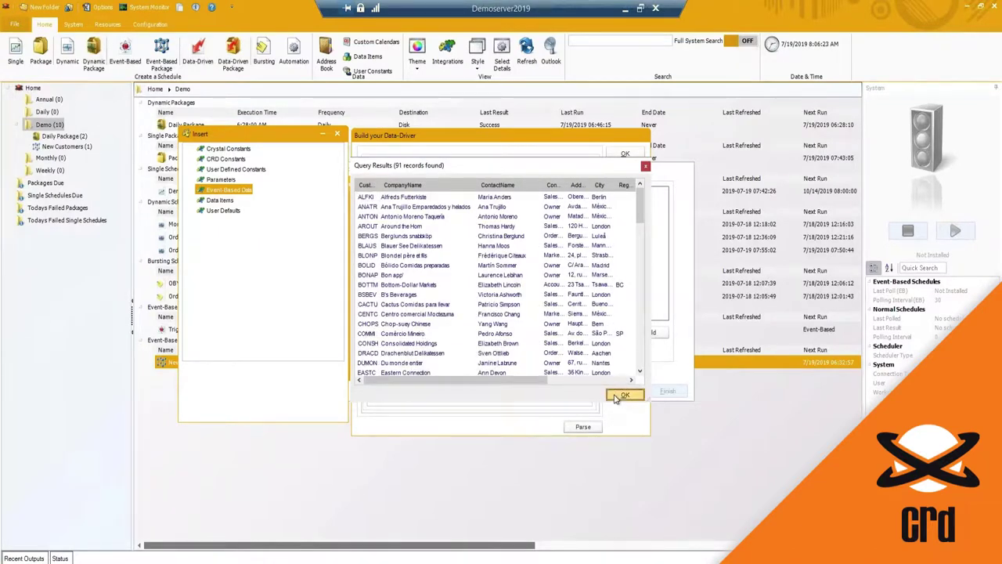
{"action": "left_click", "coordinate": [619, 395]}
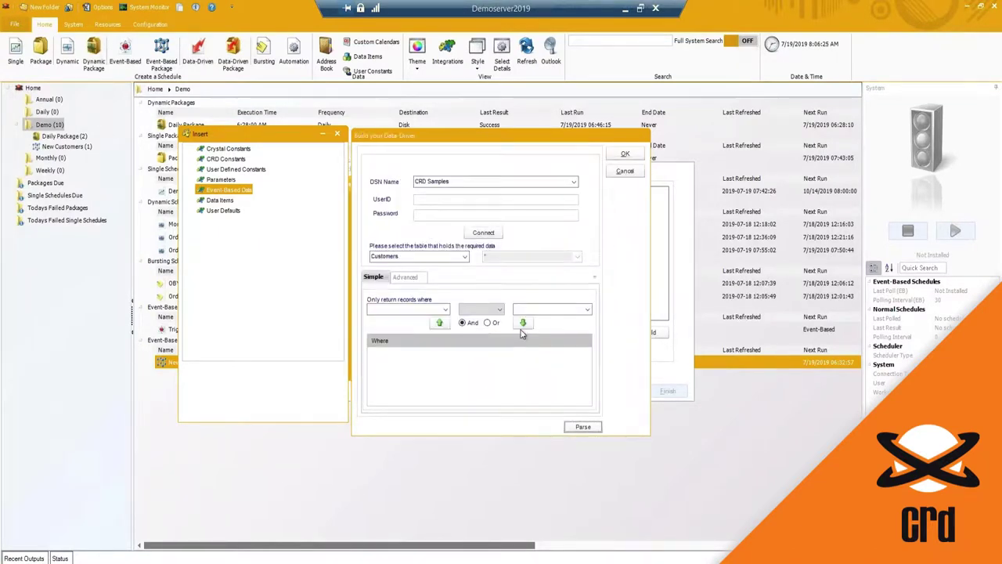
{"action": "left_click", "coordinate": [619, 154]}
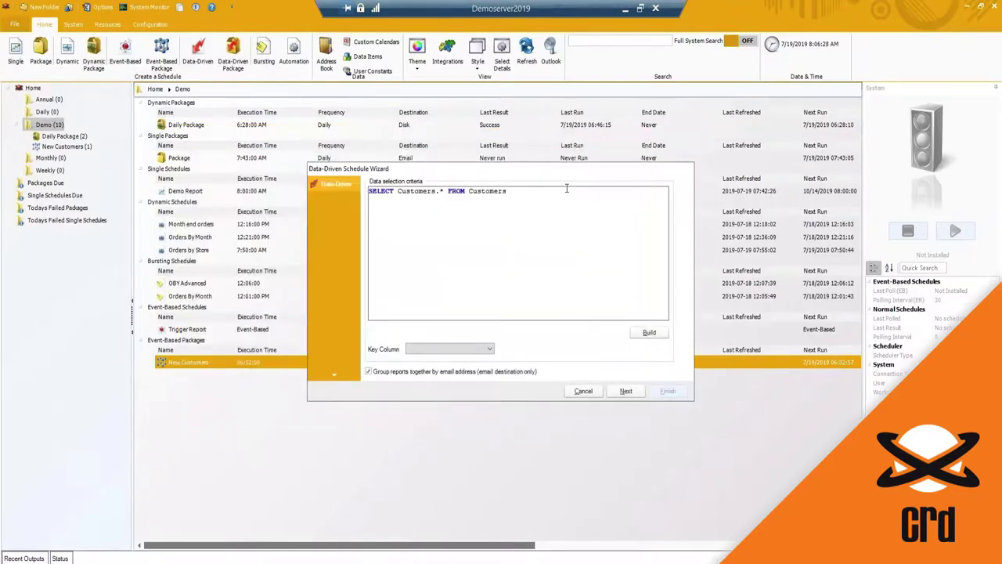
- Choose the key column for the data-driver and continue to the general schedule settings
{"action": "left_click", "coordinate": [464, 349]}
{"action": "left_click", "coordinate": [438, 358]}
{"action": "left_click", "coordinate": [626, 391]}
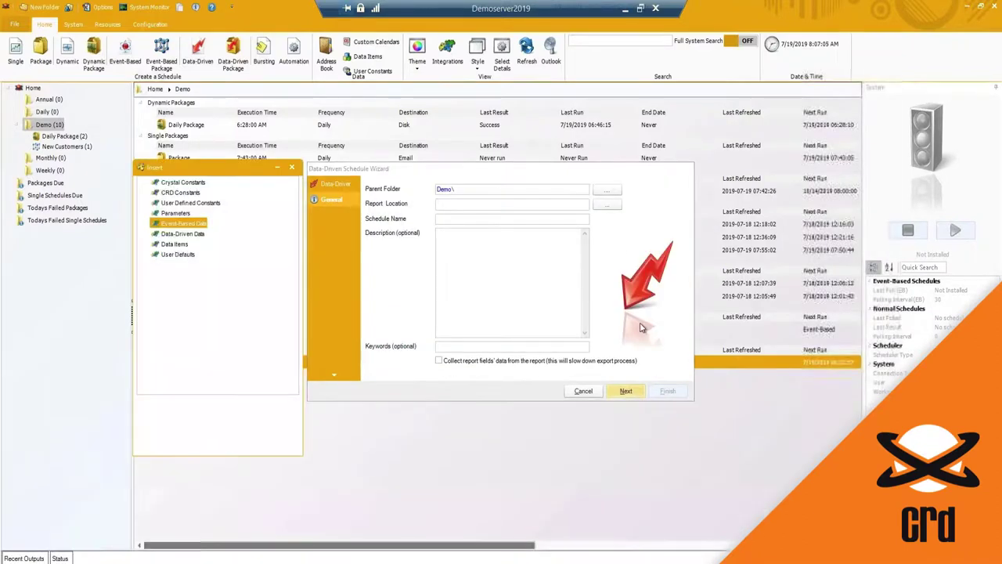
- Choose samplerpt-parameter.rpt as the report and replace the suggested schedule name with a new one
{"action": "left_click", "coordinate": [607, 205]}
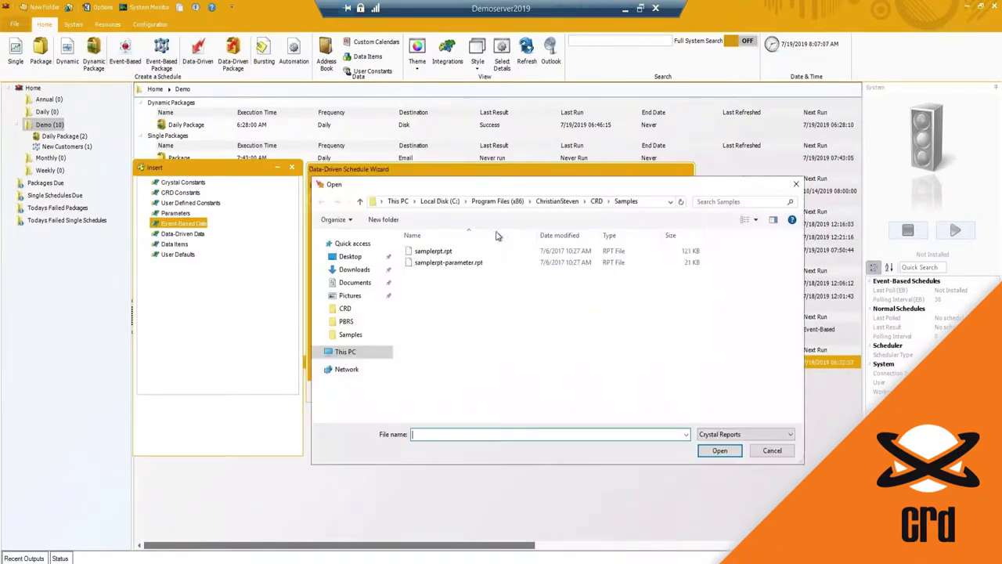
{"action": "double_click", "coordinate": [470, 267]}
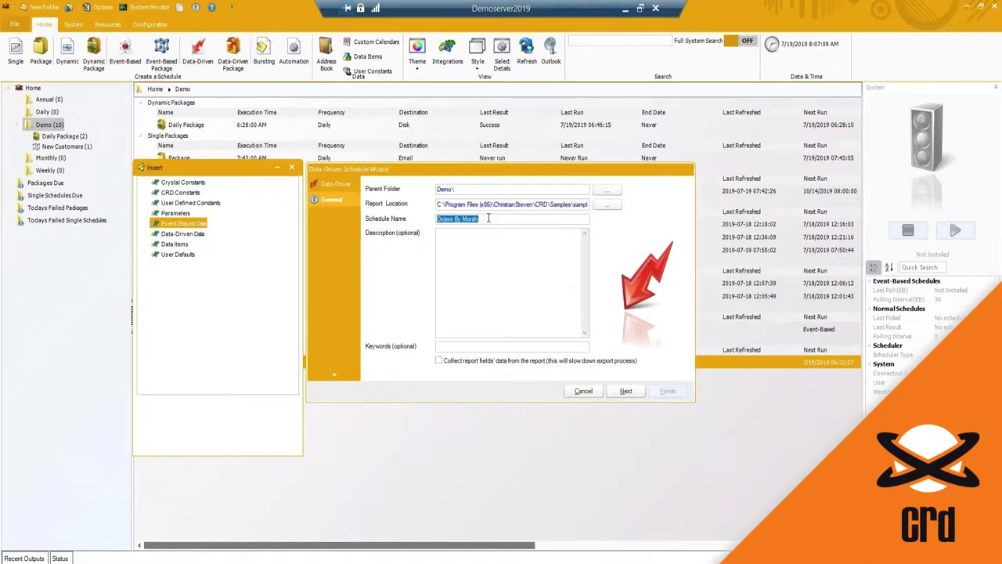
{"action": "type", "text": "Sae"}
{"action": "left_click", "coordinate": [626, 390]}
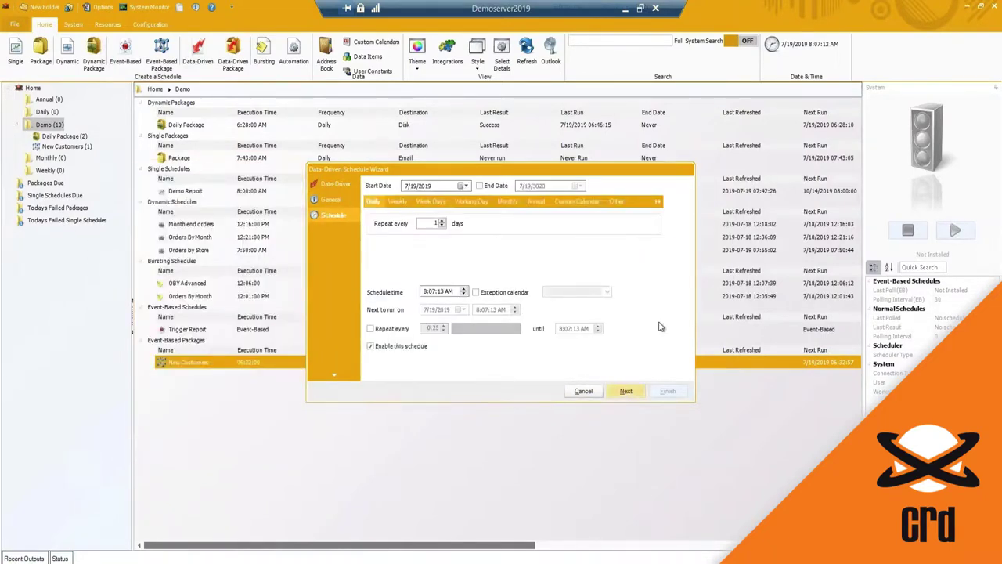
- Accept the daily schedule timing and add a Slack destination
{"action": "left_click", "coordinate": [626, 393]}
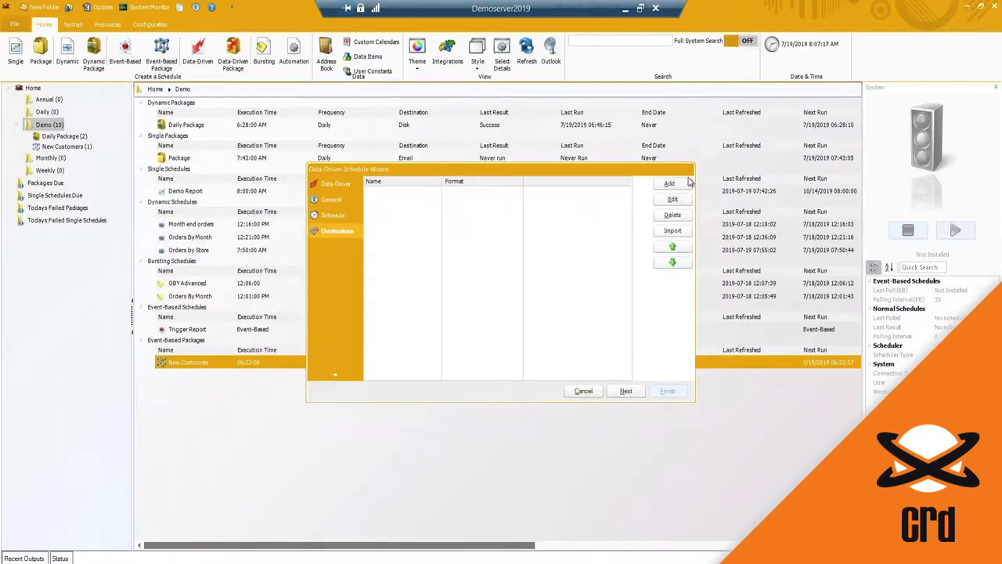
{"action": "left_click", "coordinate": [689, 185]}
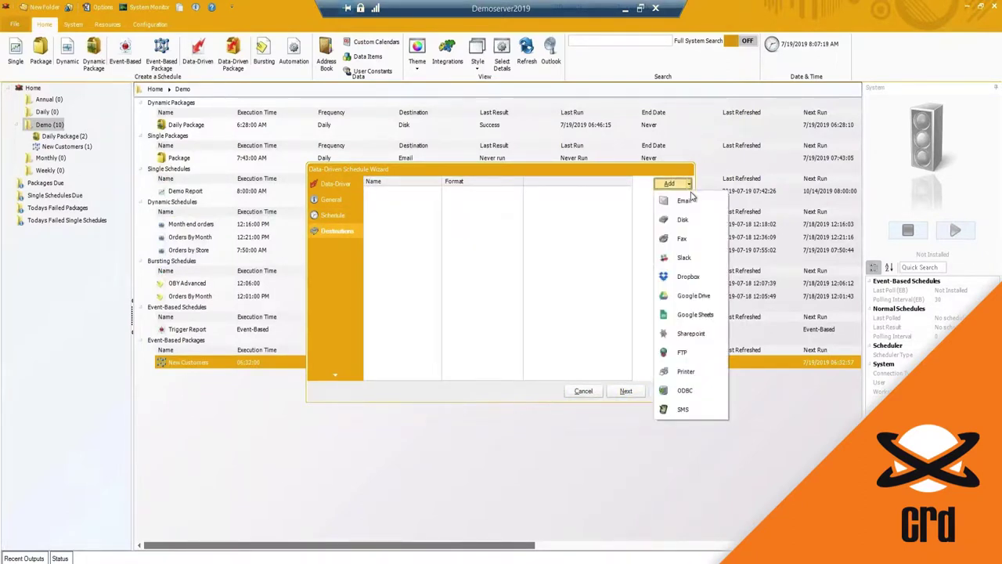
{"action": "left_click", "coordinate": [689, 258]}
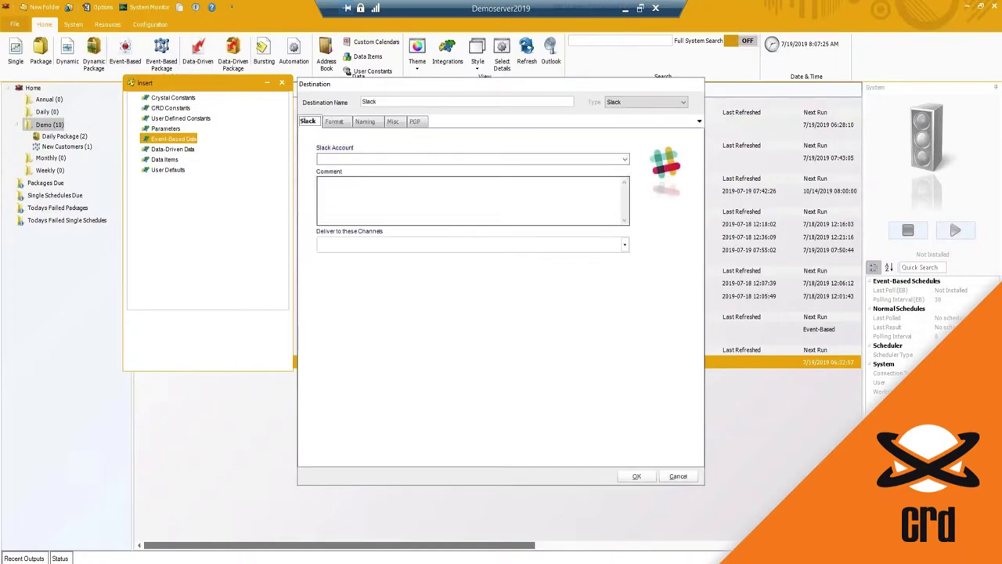
- Set the Slack destination to the Demo account with the comment "Daily" and deliver to the test channel
{"action": "left_click", "coordinate": [625, 158]}
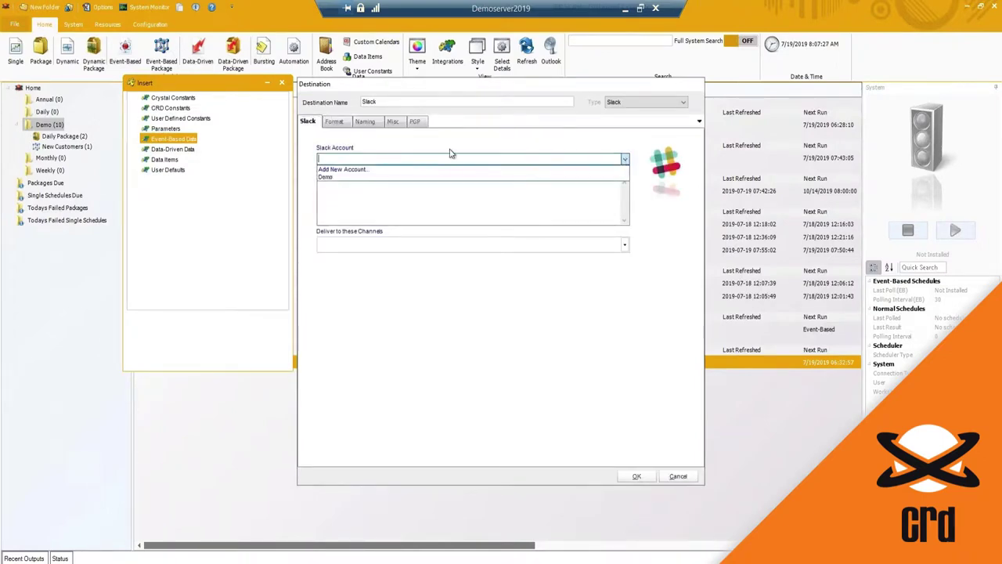
{"action": "left_click", "coordinate": [329, 177]}
{"action": "left_click", "coordinate": [335, 184]}
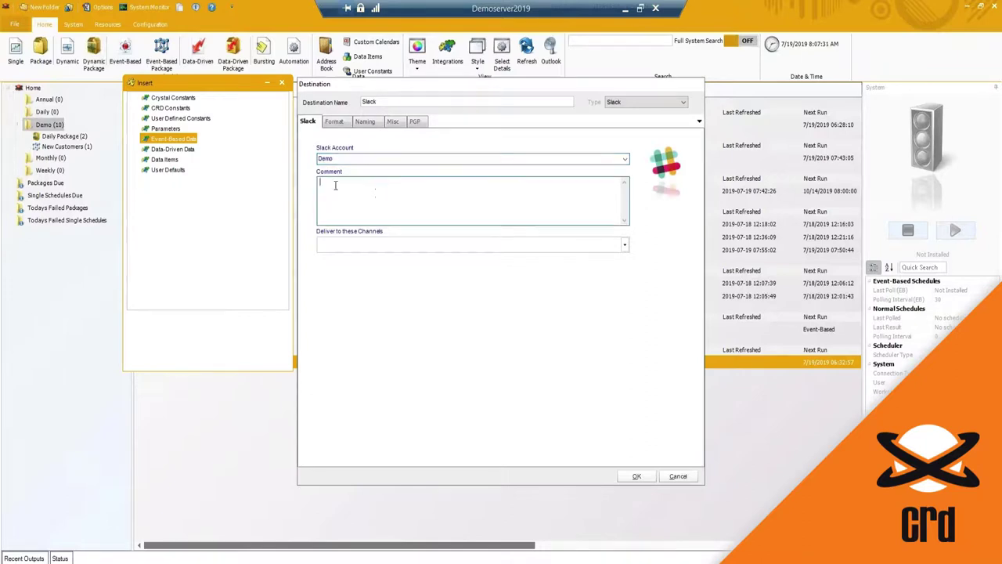
{"action": "type", "text": "Daily"}
{"action": "left_click", "coordinate": [625, 244]}
{"action": "left_click", "coordinate": [353, 266]}
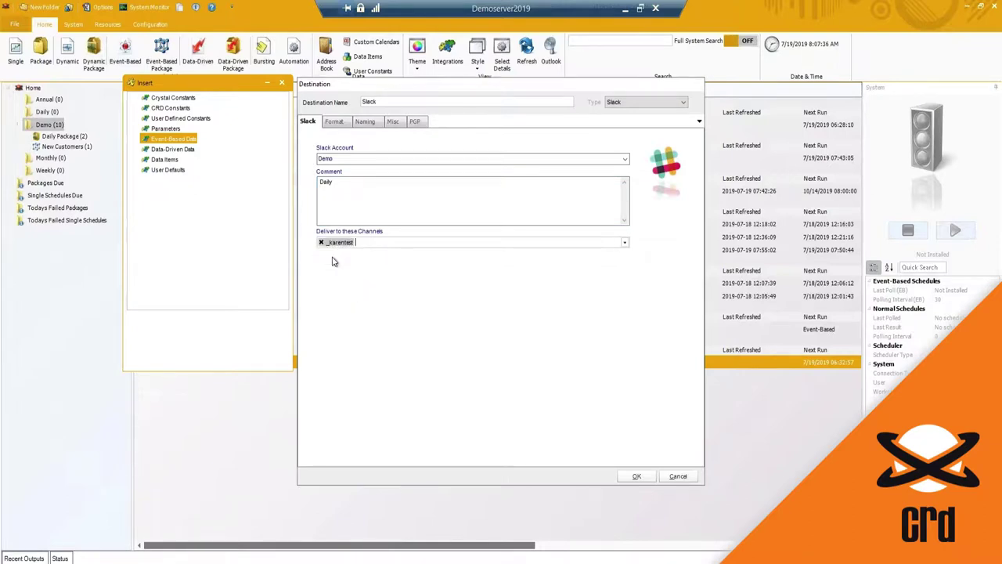
- Set the Slack destination's output format to Tab Separated (*.txt)
{"action": "left_click", "coordinate": [340, 122]}
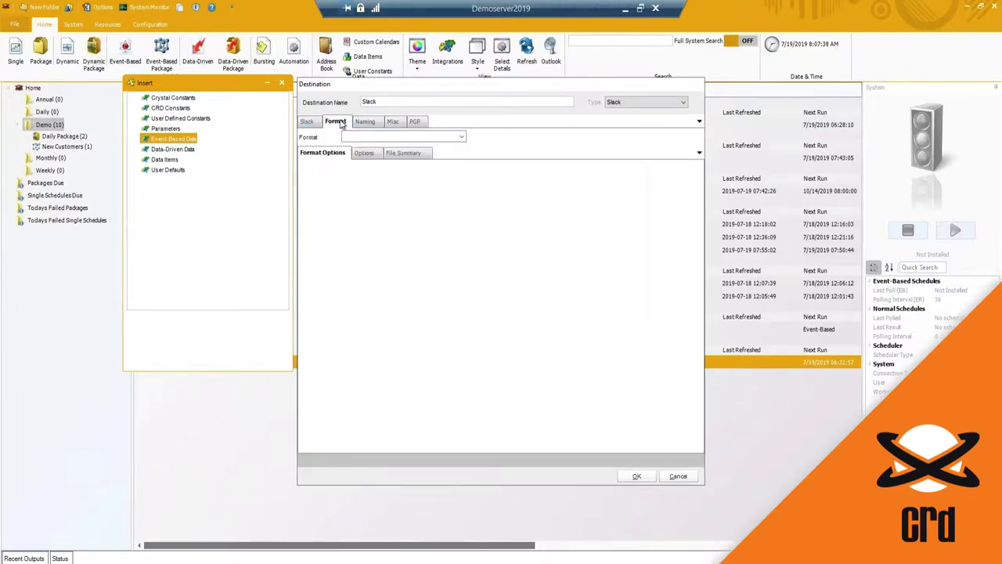
{"action": "left_click", "coordinate": [461, 137]}
{"action": "left_click", "coordinate": [402, 329]}
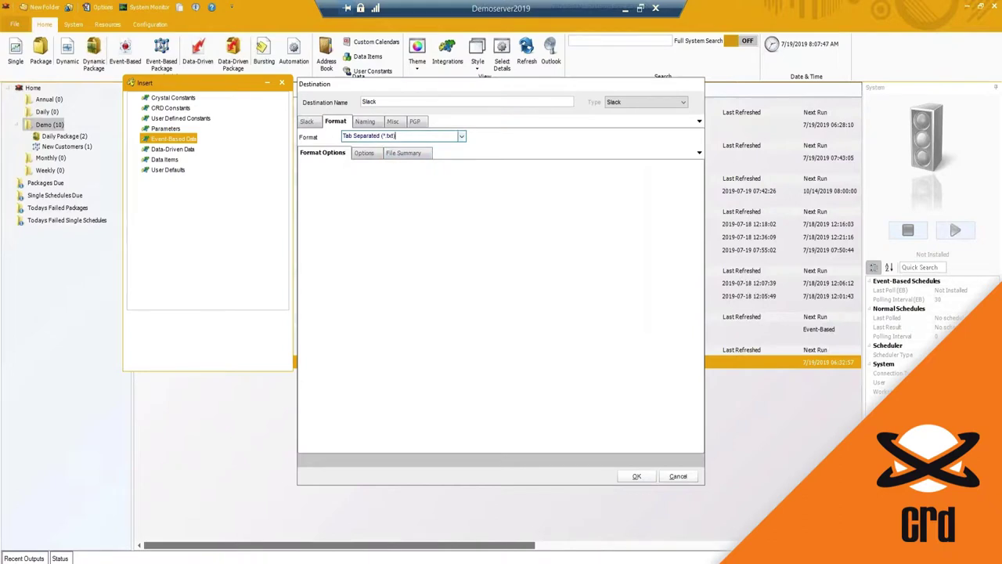
{"action": "left_click", "coordinate": [462, 136]}
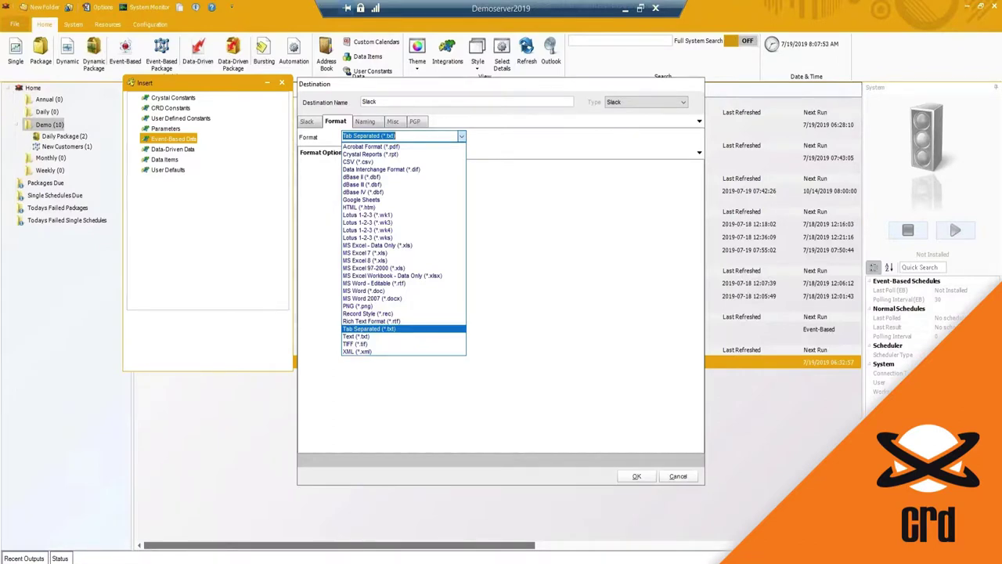
{"action": "key", "text": "Return"}
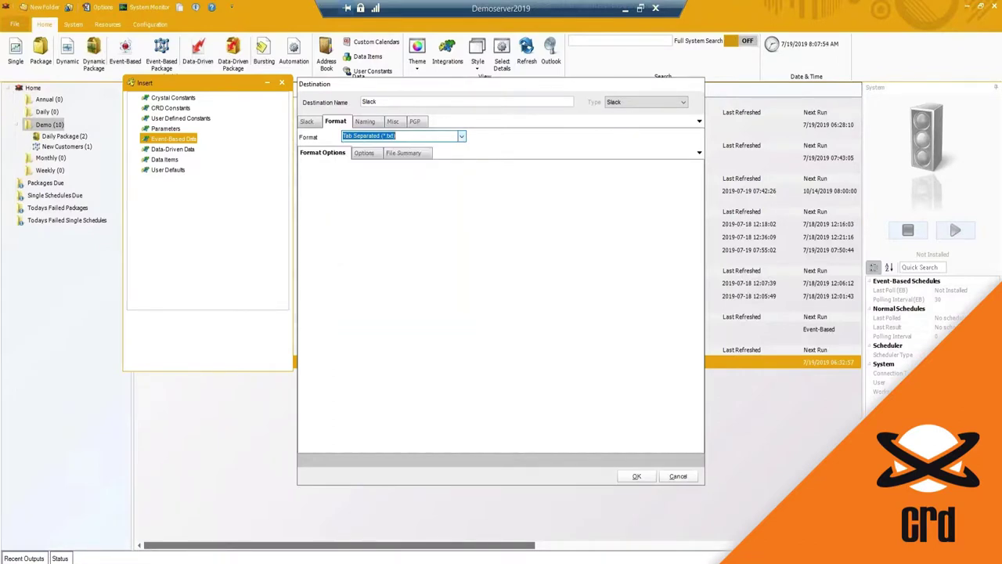
- Customize the output file name as the data-driven CompanyName field followed by "Report"
{"action": "left_click", "coordinate": [366, 122]}
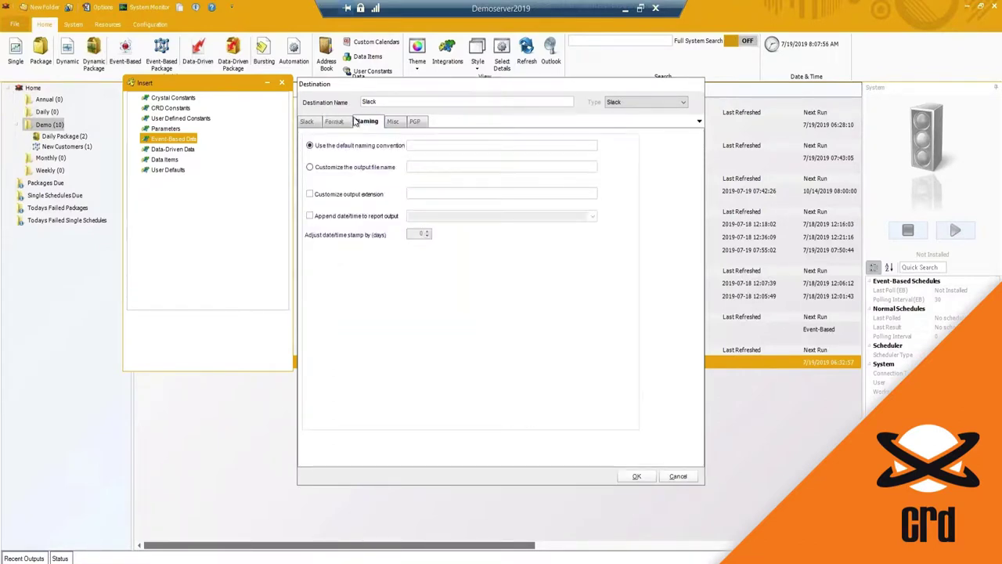
{"action": "left_click", "coordinate": [332, 169]}
{"action": "left_click", "coordinate": [176, 150]}
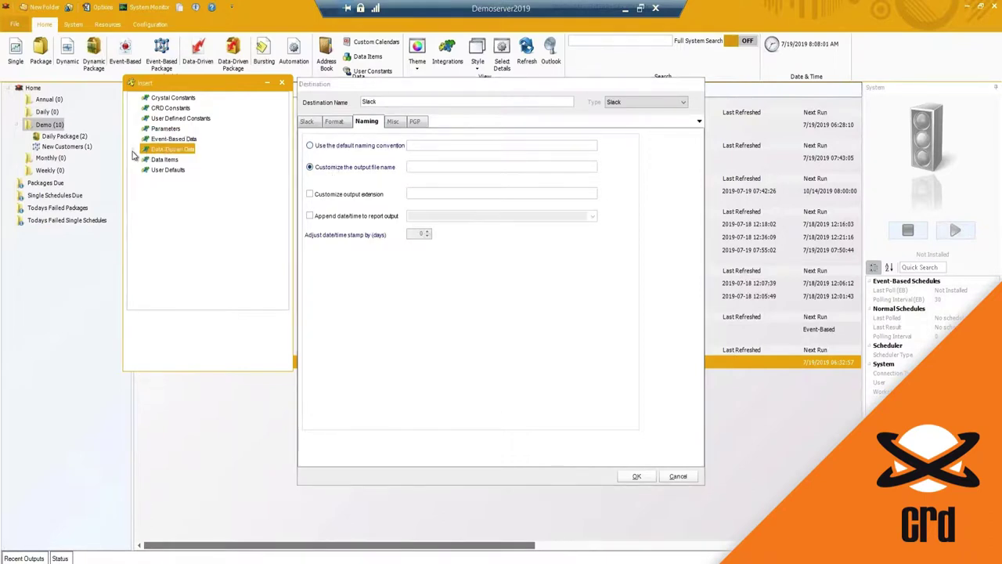
{"action": "left_click", "coordinate": [135, 150]}
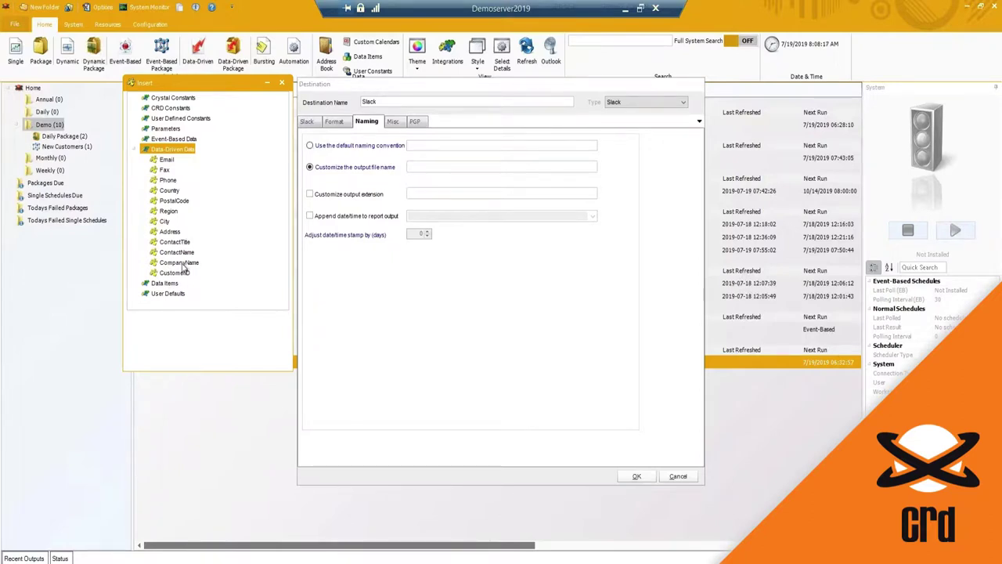
{"action": "left_click_drag", "start_coordinate": [182, 267], "coordinate": [438, 168]}
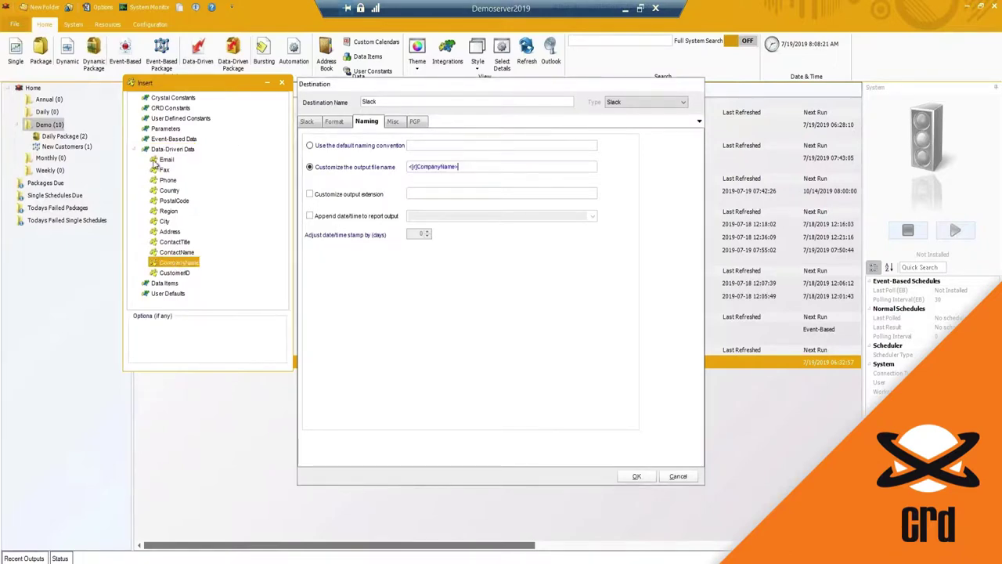
{"action": "double_click", "coordinate": [399, 165]}
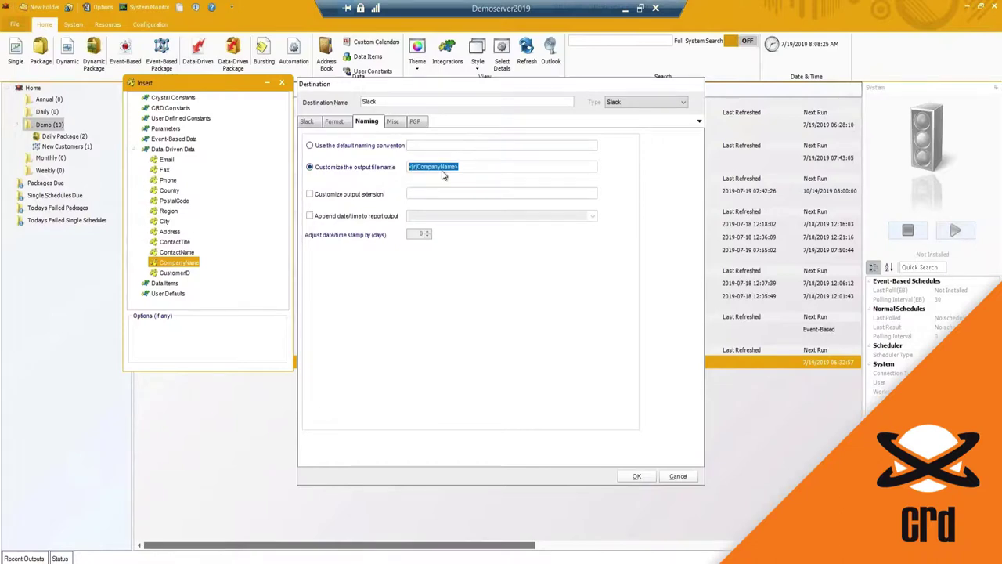
{"action": "left_click", "coordinate": [466, 166]}
{"action": "type", "text": "Report"}
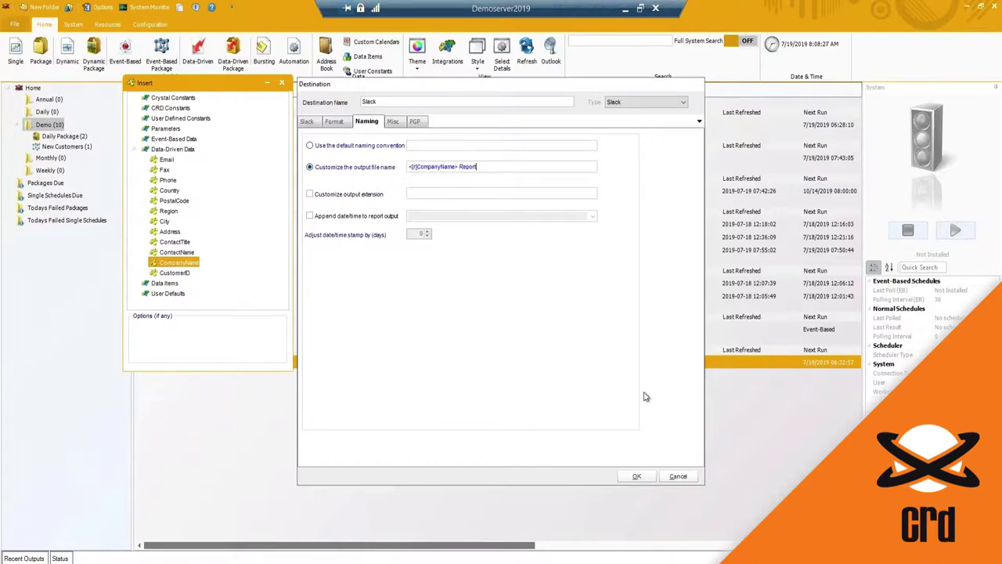
- Save the Slack destination and add an Email destination addressed to the data-driven Email field
{"action": "left_click", "coordinate": [637, 476]}
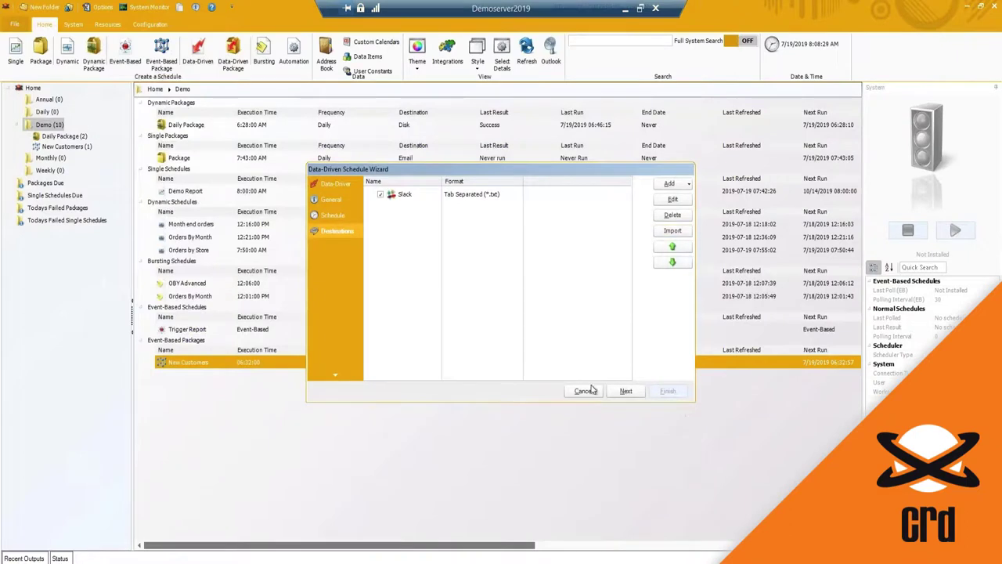
{"action": "left_click", "coordinate": [689, 184]}
{"action": "left_click", "coordinate": [456, 252]}
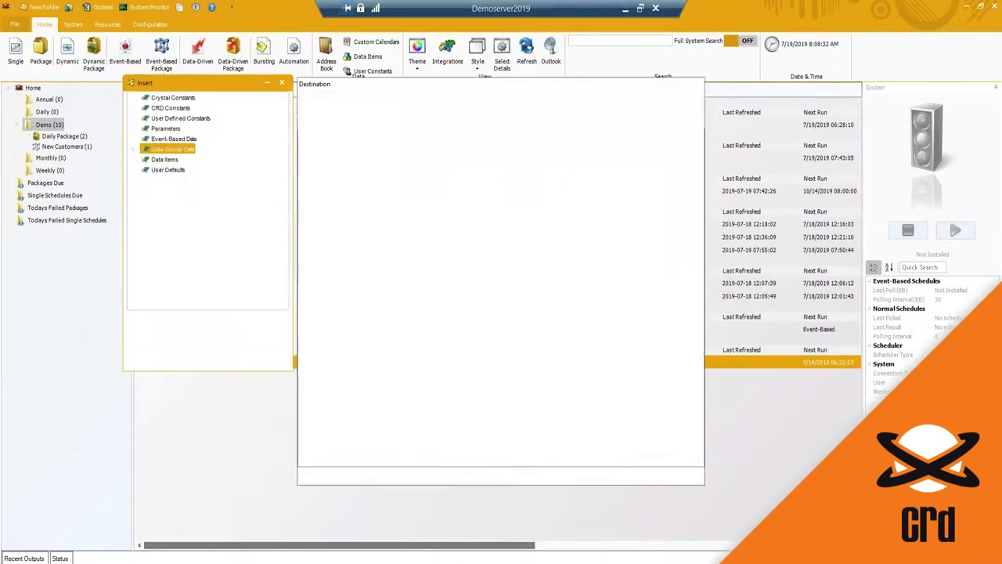
{"action": "left_click_drag", "start_coordinate": [441, 86], "coordinate": [466, 86]}
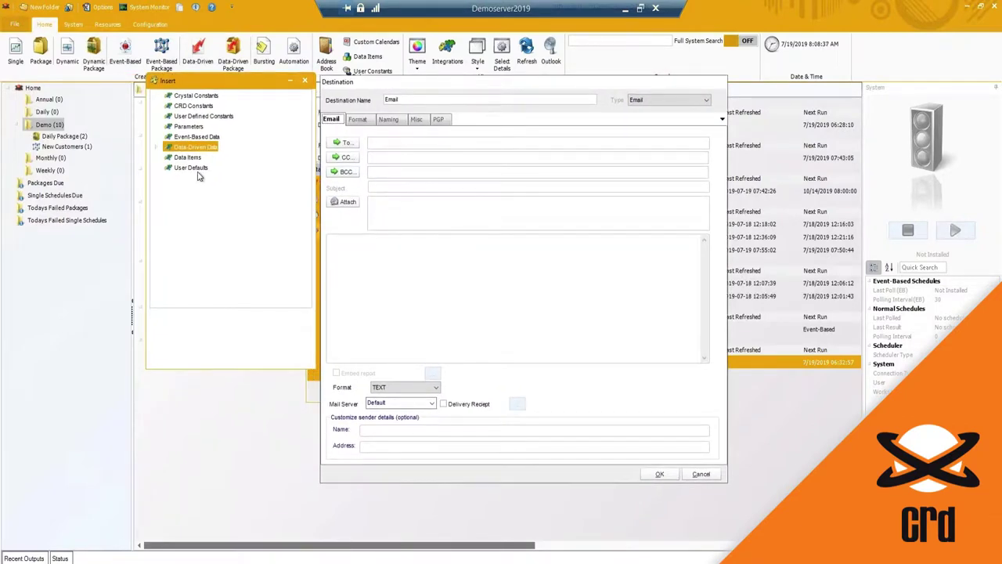
{"action": "left_click", "coordinate": [158, 148]}
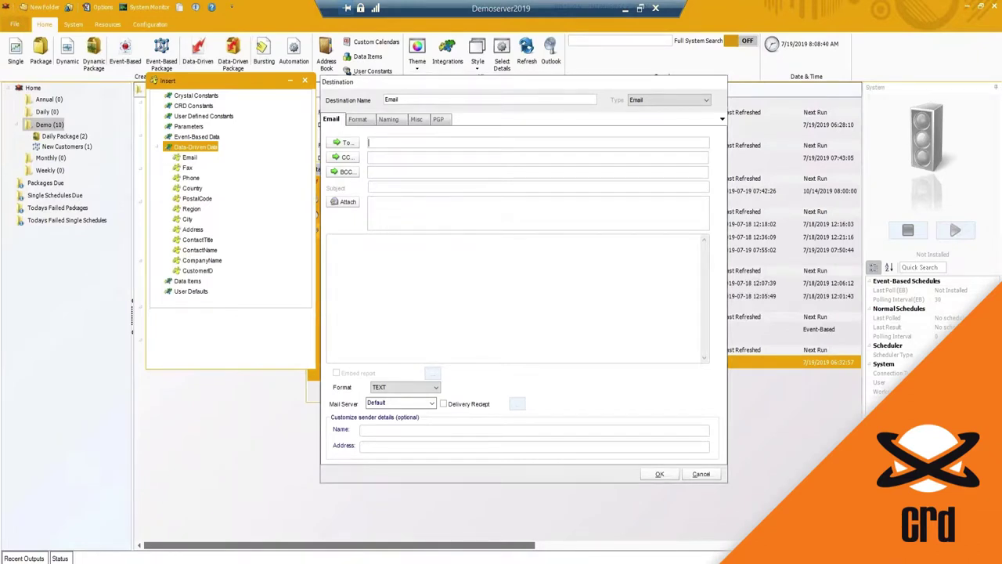
{"action": "left_click", "coordinate": [188, 157]}
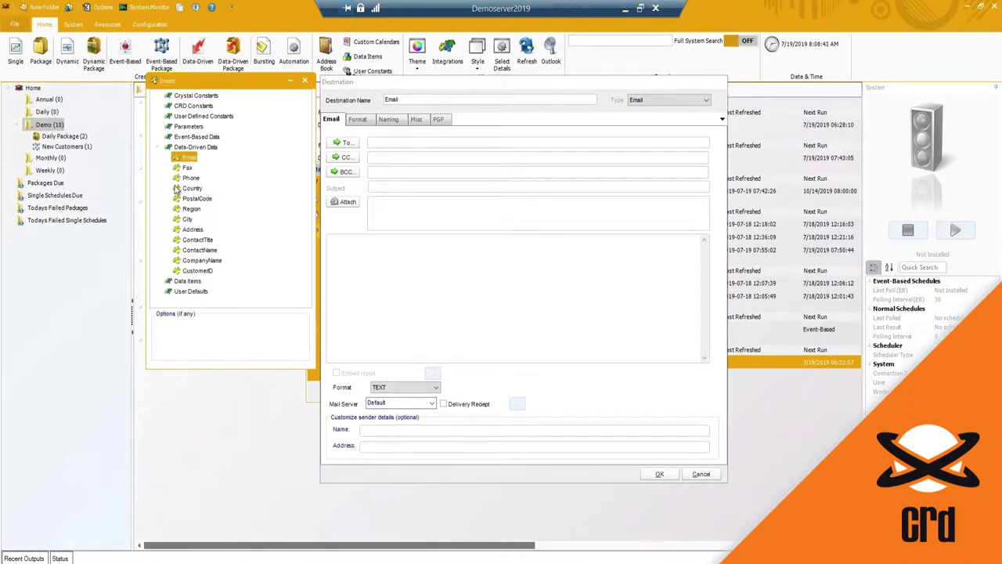
{"action": "left_click_drag", "start_coordinate": [188, 161], "coordinate": [407, 143]}
{"action": "left_click_drag", "start_coordinate": [406, 88], "coordinate": [446, 90]}
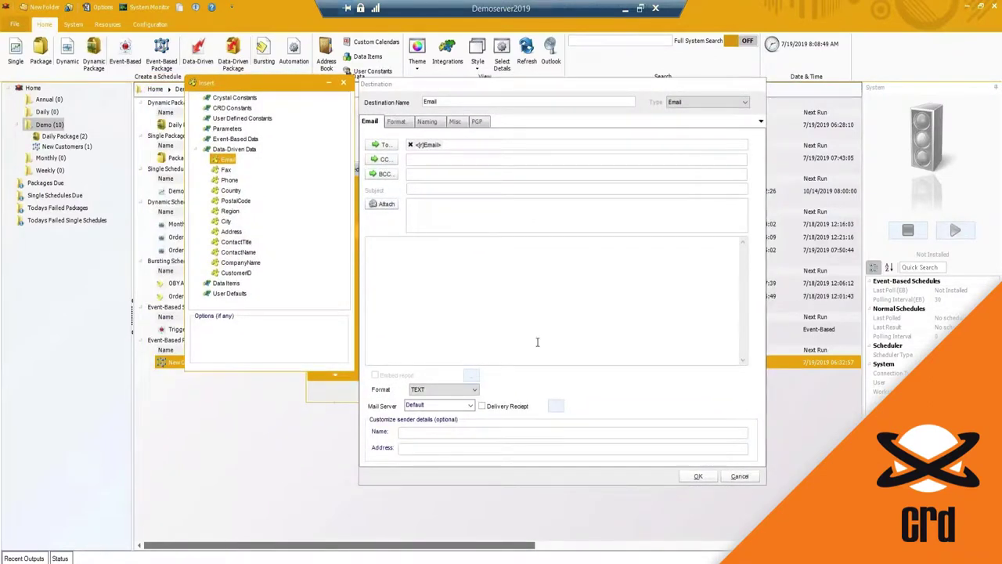
- Set the email subject to the data-driven CompanyName field followed by "Daily Report"
{"action": "left_click", "coordinate": [458, 144]}
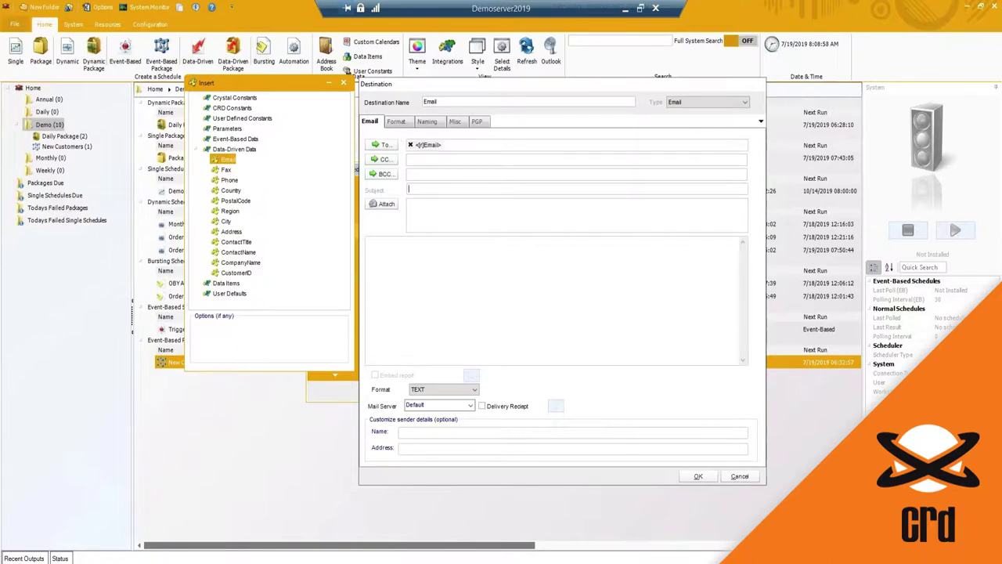
{"action": "left_click", "coordinate": [232, 263]}
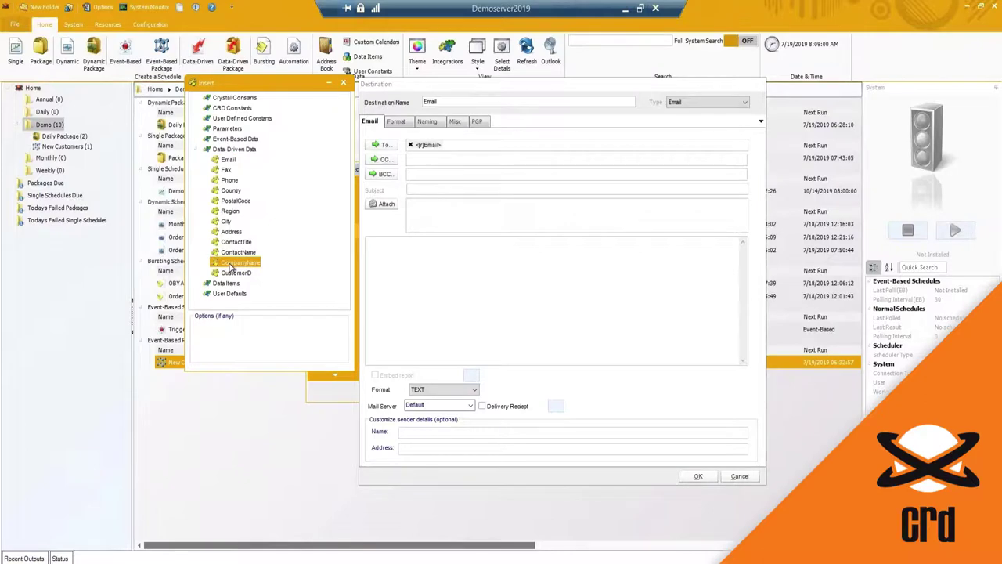
{"action": "double_click", "coordinate": [231, 263]}
{"action": "type", "text": "Daily Report"}
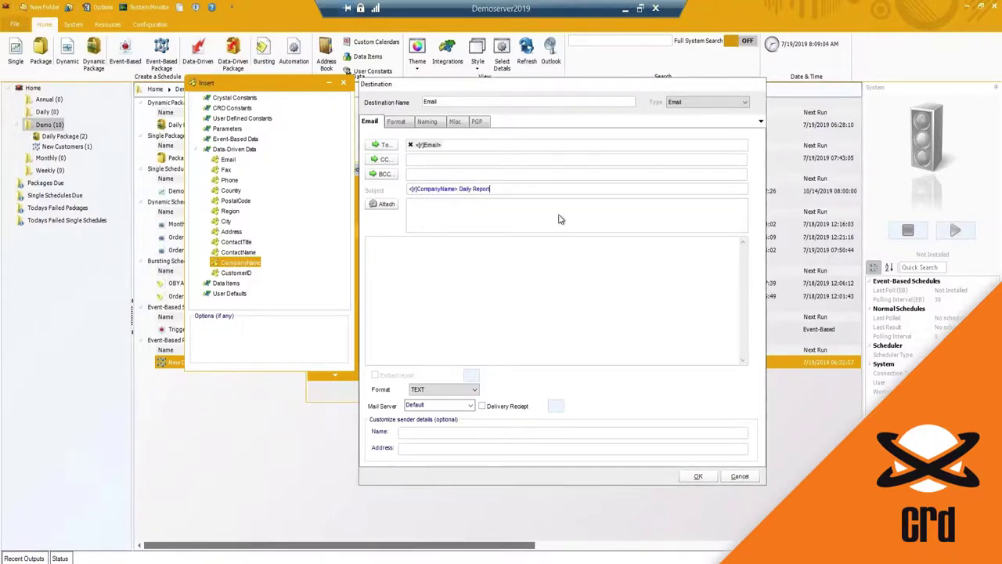
- Write the email body as "Hi" plus the data-driven ContactName field and a comma, followed by "Here is your daily Report." below
{"action": "left_click", "coordinate": [416, 267]}
{"action": "type", "text": "Hi"}
{"action": "left_click", "coordinate": [232, 252]}
{"action": "left_click_drag", "start_coordinate": [232, 258], "coordinate": [443, 244]}
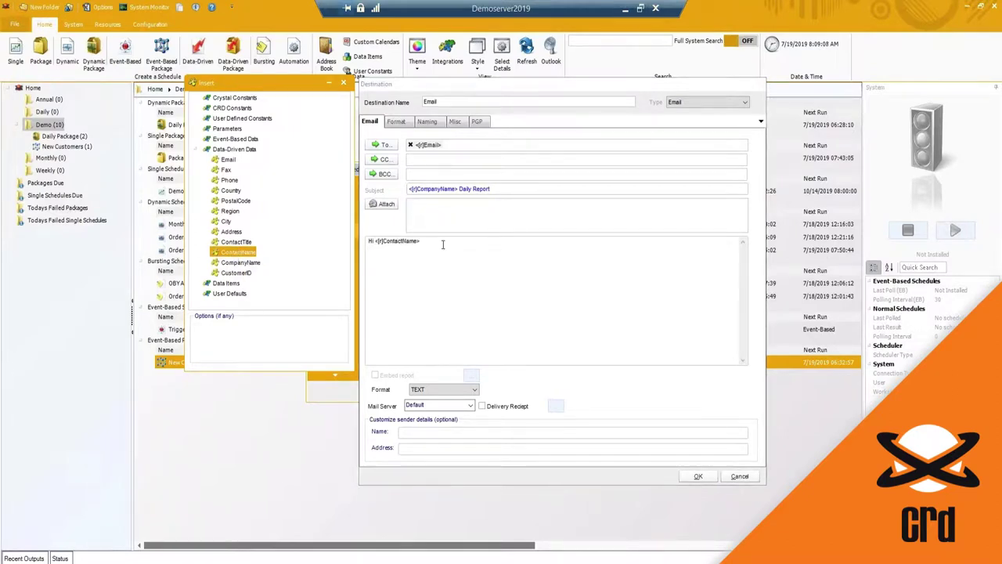
{"action": "type", "text": ","}
{"action": "key", "text": "Return"}
{"action": "type", "text": "Here is you"}
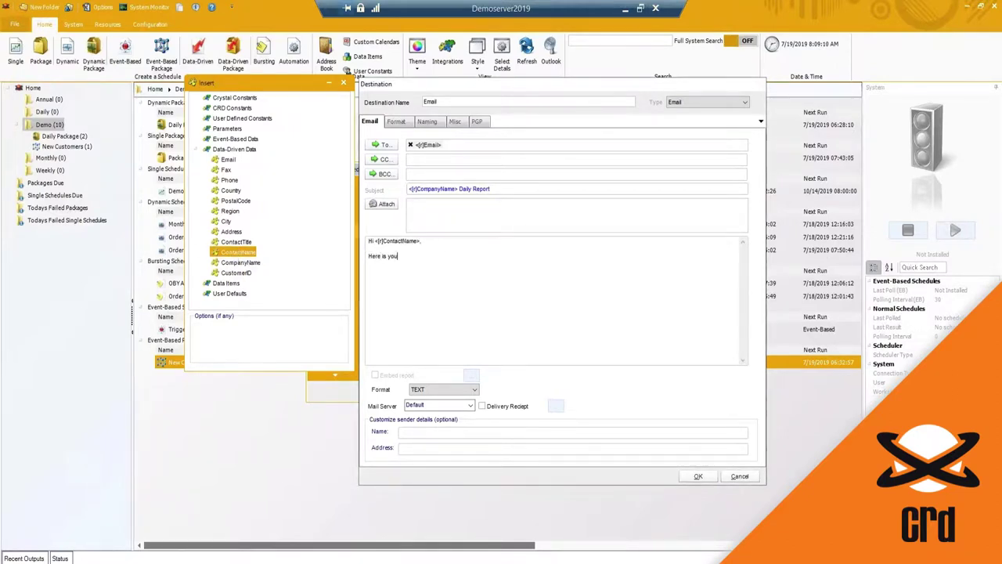
{"action": "type", "text": "r daily Report."}
- Set the Email destination's output format to Acrobat Format (*.pdf)
{"action": "left_click", "coordinate": [396, 122]}
{"action": "left_click", "coordinate": [522, 137]}
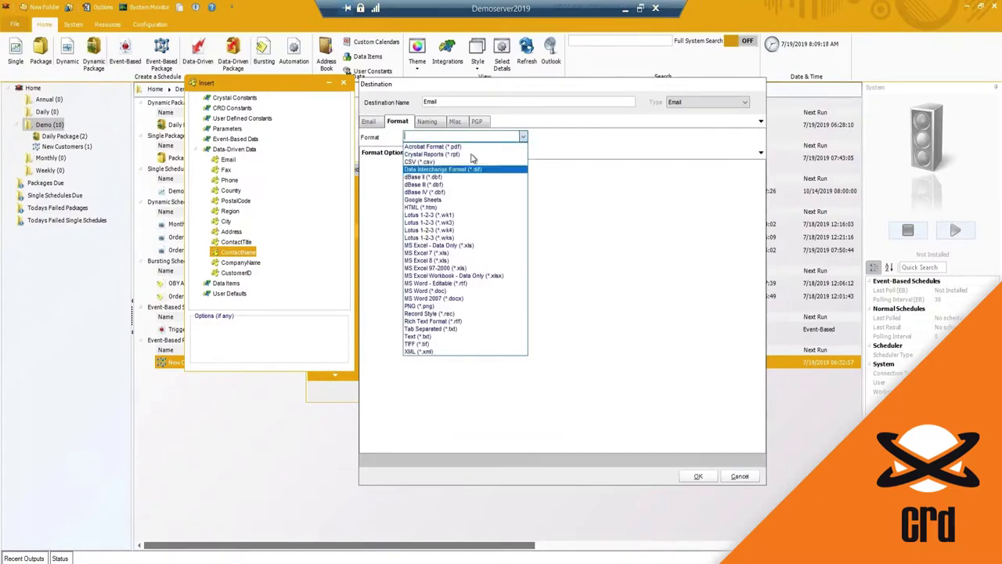
{"action": "left_click", "coordinate": [472, 147]}
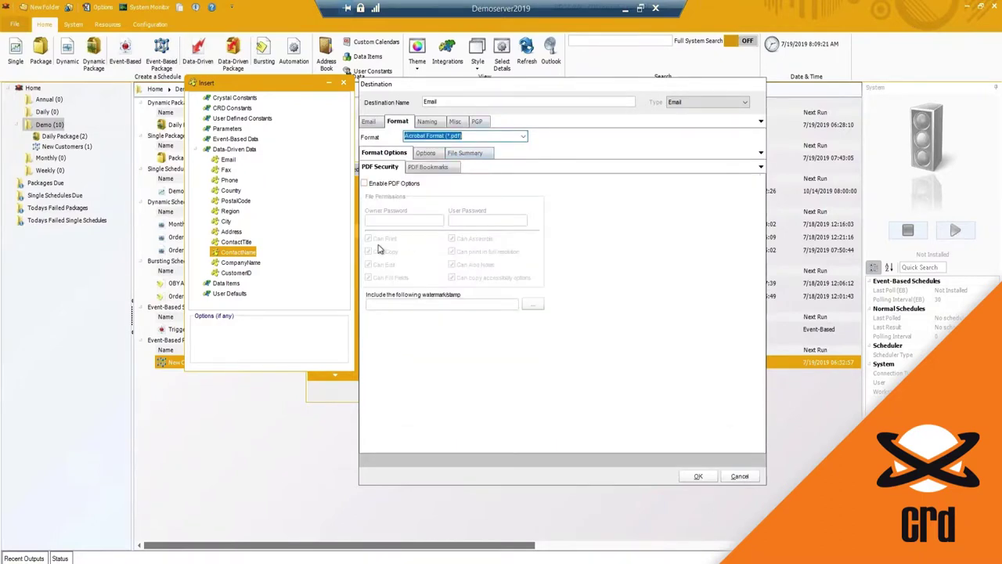
- Enable the PDF options and fill in the owner and user passwords with an inserted CRD constant
{"action": "left_click", "coordinate": [384, 186]}
{"action": "left_click", "coordinate": [386, 219]}
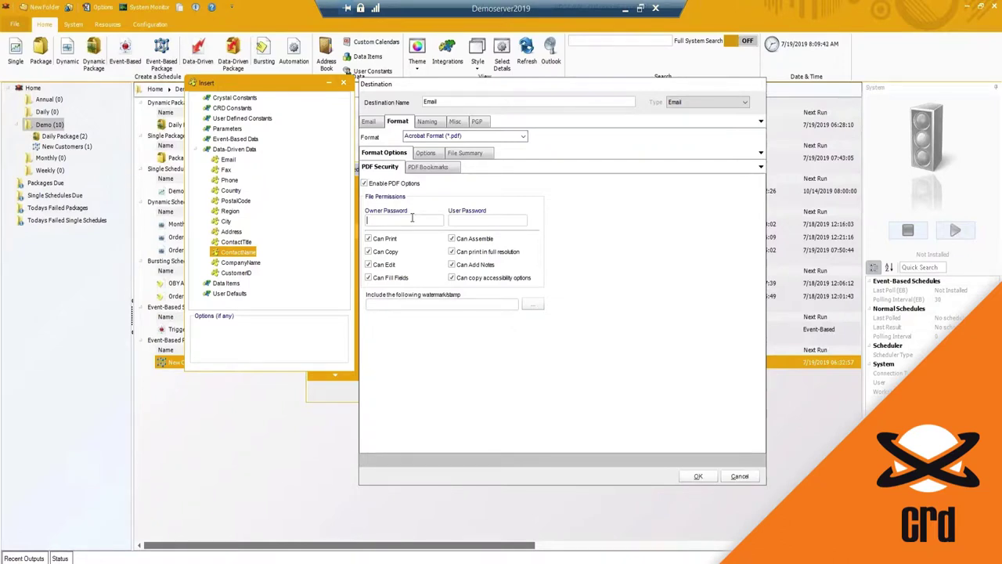
{"action": "left_click", "coordinate": [241, 272]}
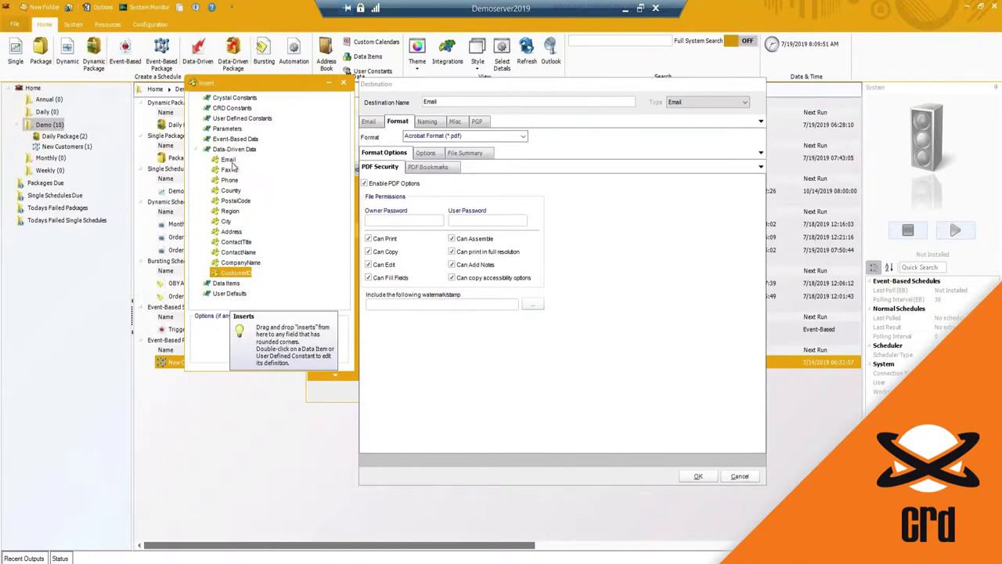
{"action": "left_click", "coordinate": [210, 202]}
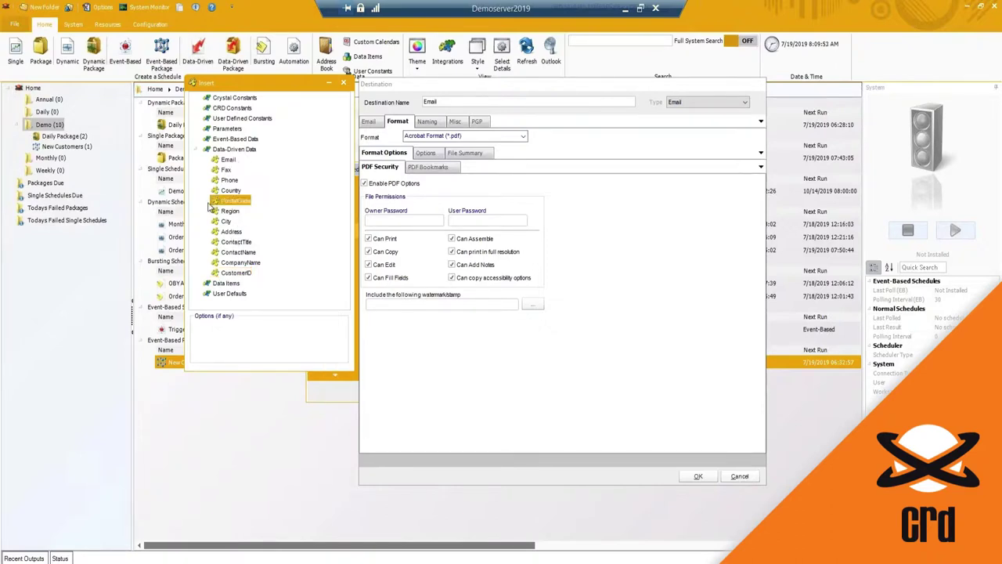
{"action": "double_click", "coordinate": [227, 108]}
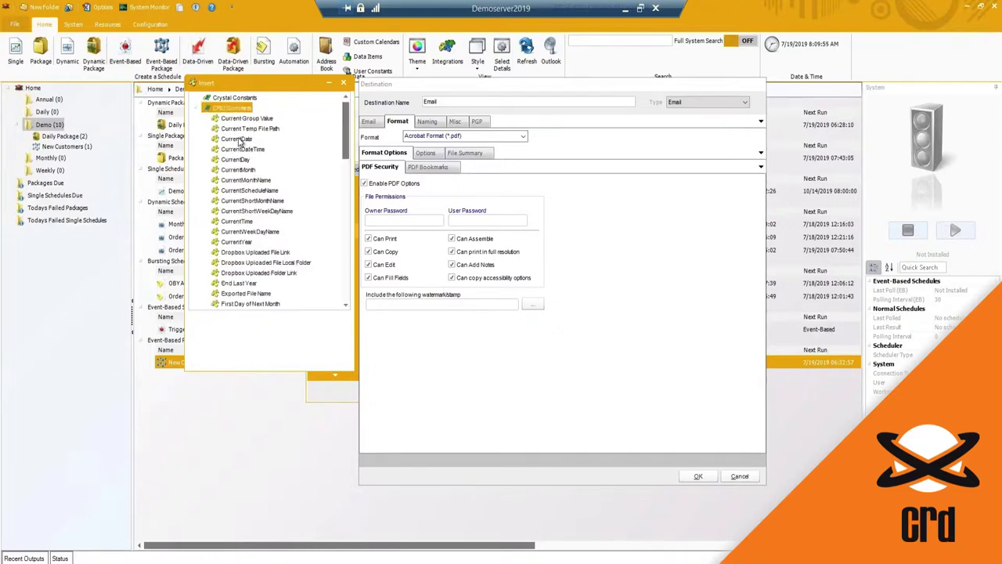
{"action": "left_click", "coordinate": [236, 140]}
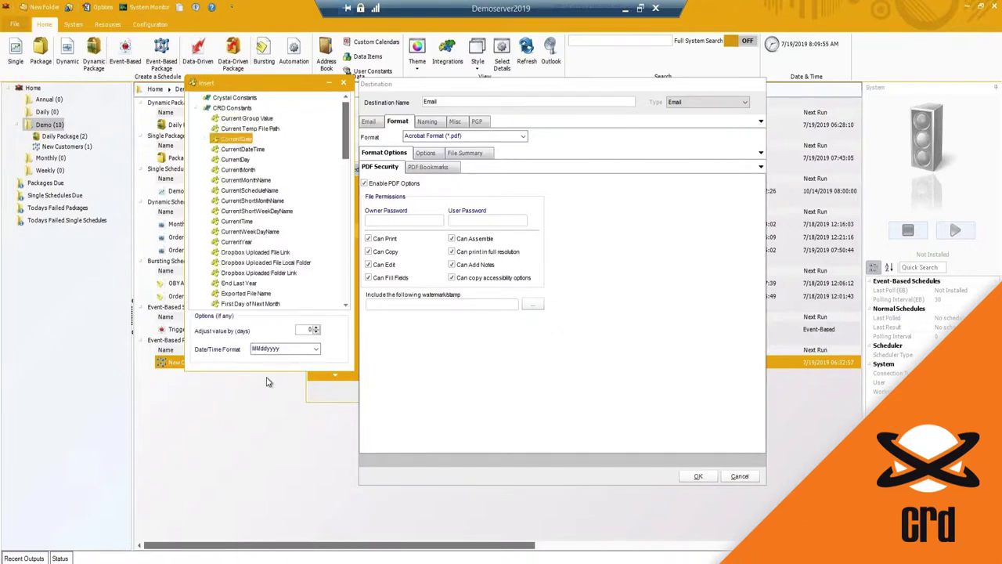
{"action": "double_click", "coordinate": [234, 139]}
{"action": "left_click_drag", "start_coordinate": [233, 139], "coordinate": [485, 221]}
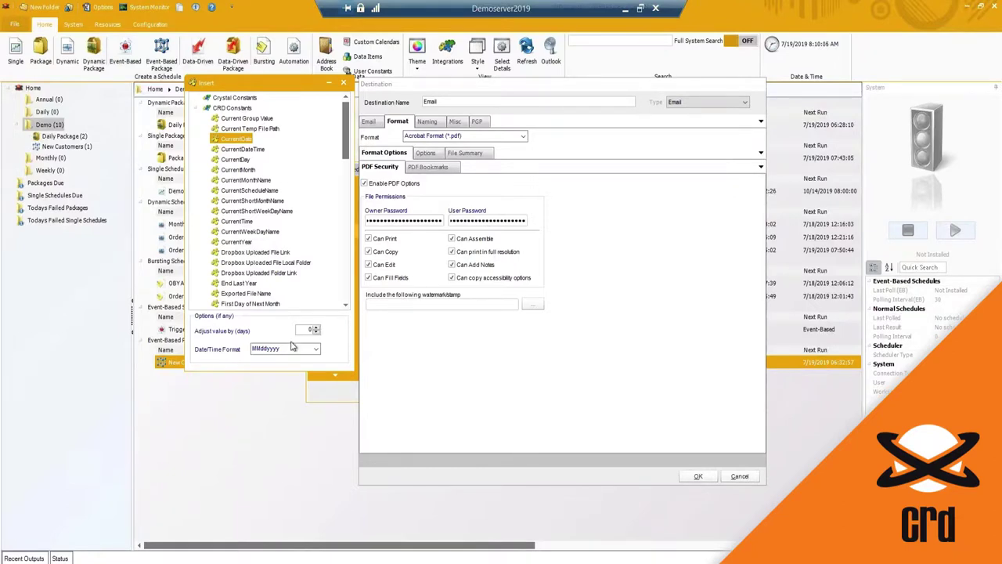
- Disable the PDF options and return to the message settings of the Email destination
{"action": "double_click", "coordinate": [264, 348]}
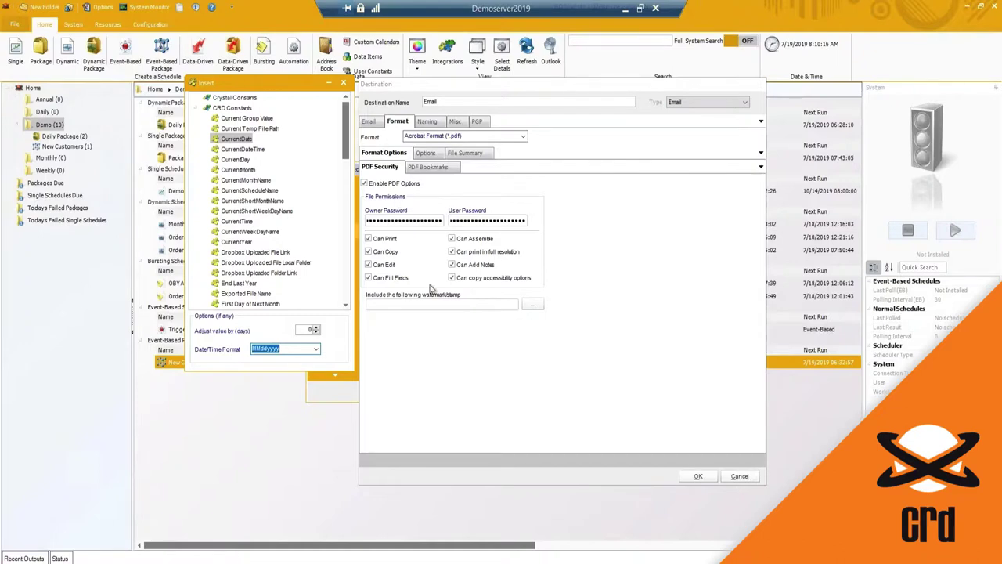
{"action": "left_click", "coordinate": [364, 184]}
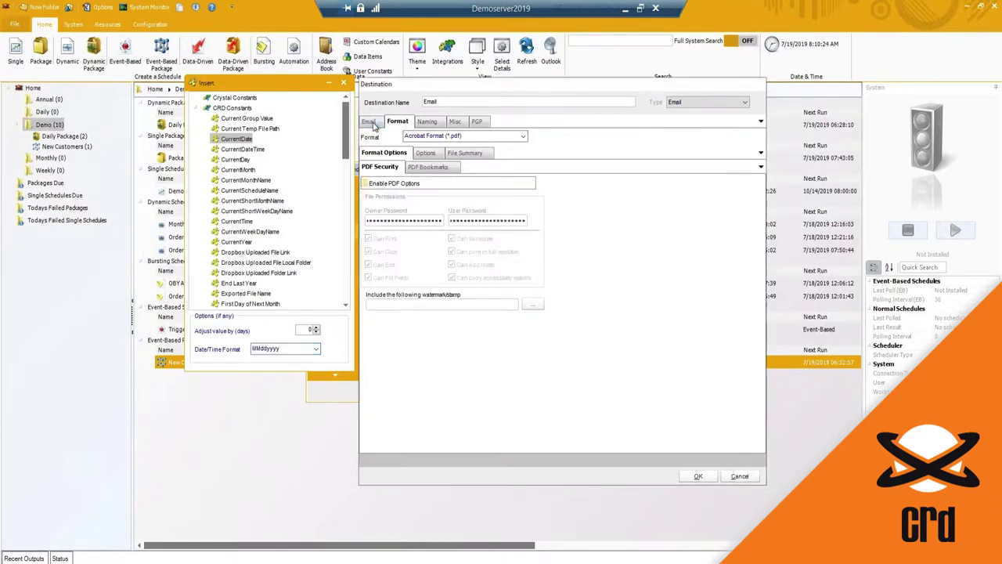
{"action": "left_click", "coordinate": [368, 122]}
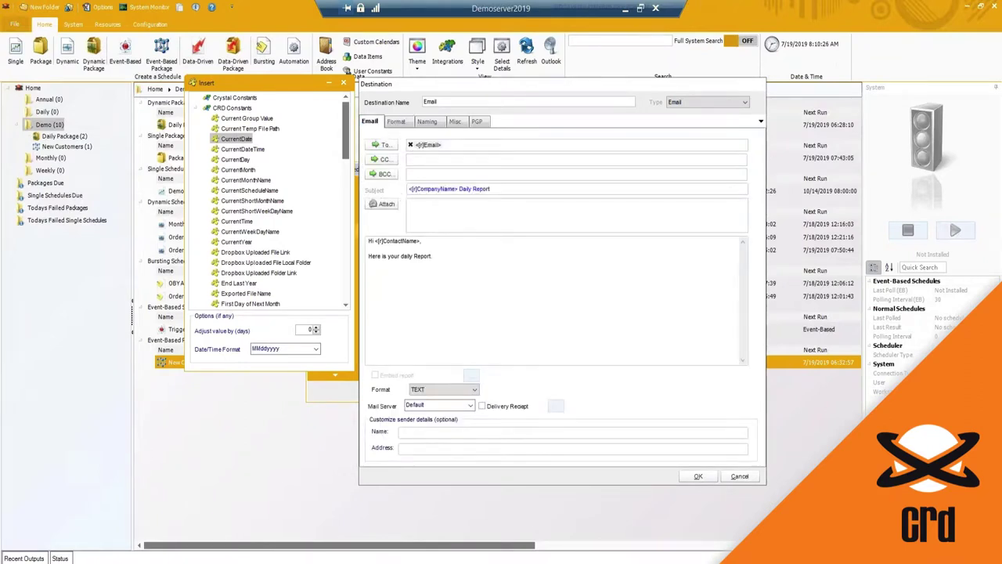
- Customize the email's output file name as the data-driven CompanyName field plus the CurrentDate constant in MMddyyyy format, and save the destination
{"action": "left_click", "coordinate": [429, 122]}
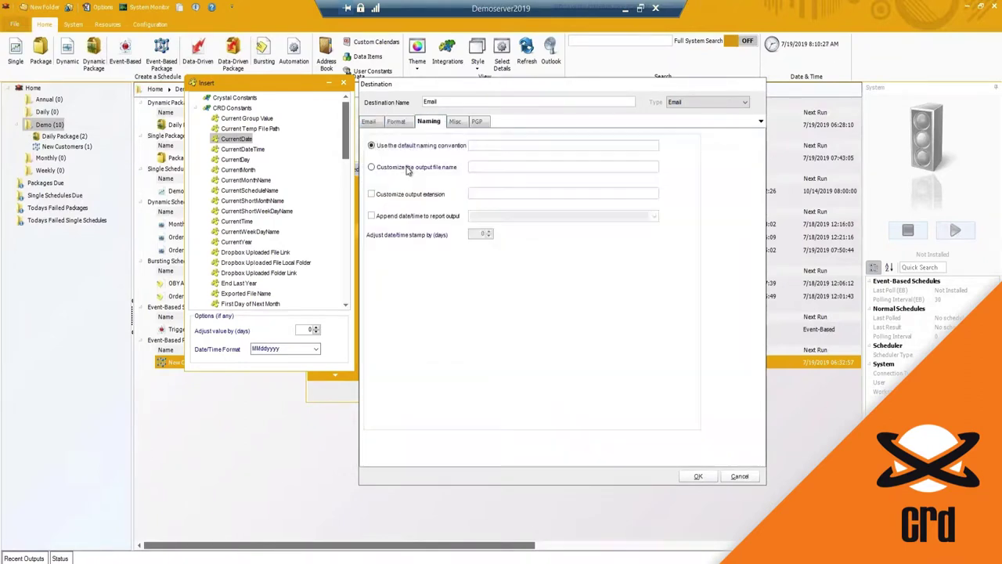
{"action": "left_click", "coordinate": [201, 108]}
{"action": "left_click", "coordinate": [227, 149]}
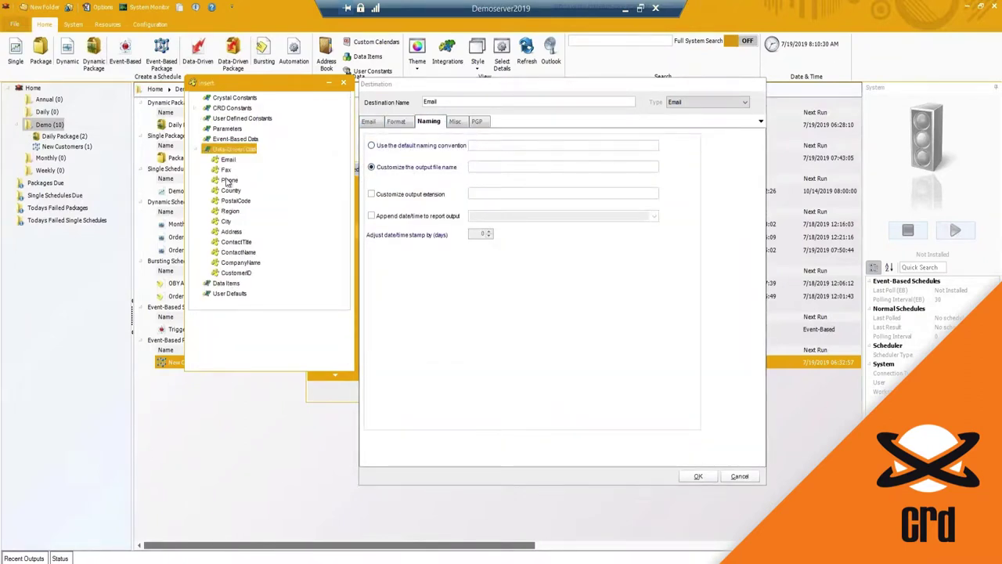
{"action": "left_click_drag", "start_coordinate": [239, 262], "coordinate": [501, 169]}
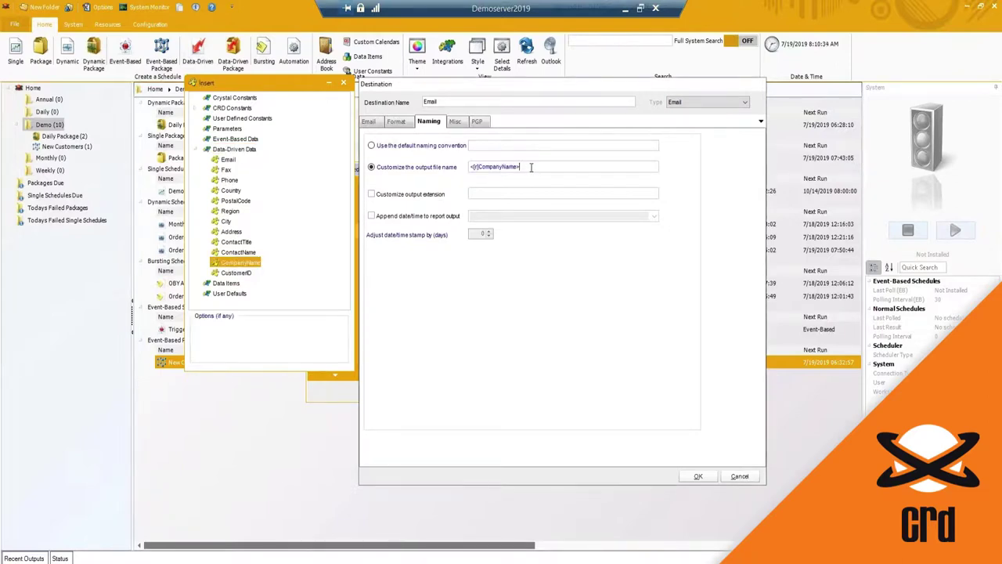
{"action": "left_click", "coordinate": [201, 108]}
{"action": "left_click", "coordinate": [231, 148]}
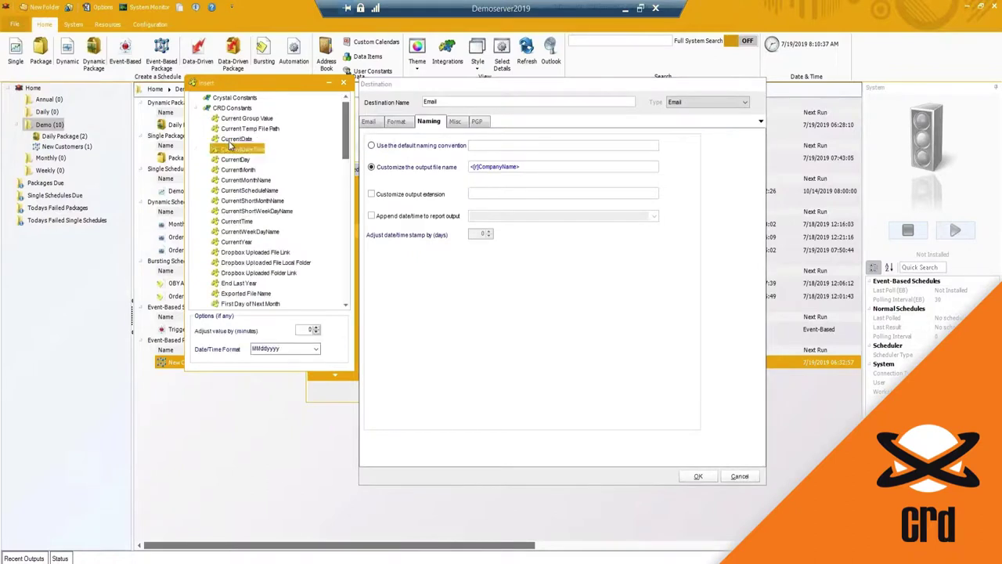
{"action": "left_click_drag", "start_coordinate": [232, 139], "coordinate": [522, 164]}
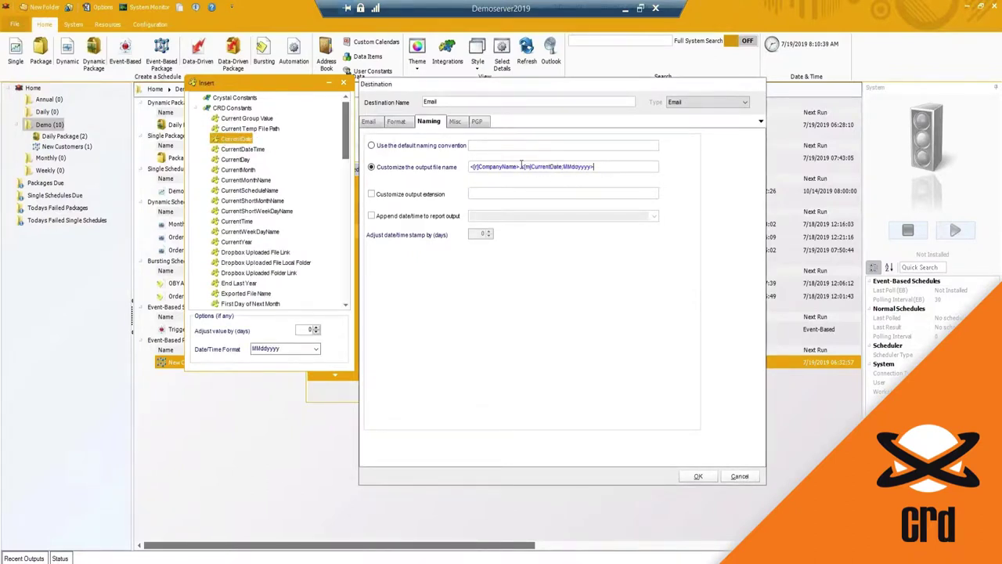
{"action": "left_click", "coordinate": [697, 476]}
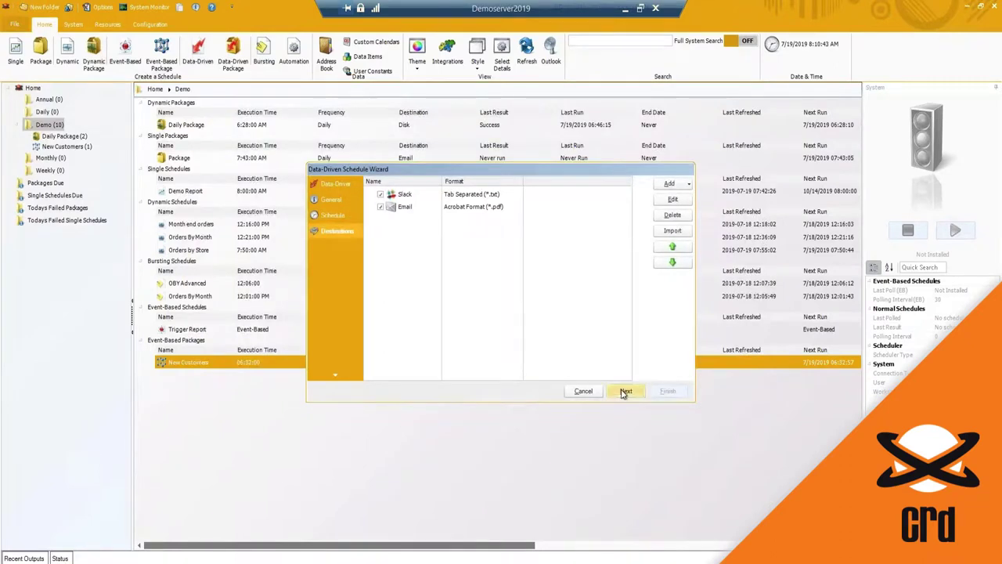
- Accept the destinations and look through the values available for the report's company name parameter
{"action": "left_click", "coordinate": [624, 390]}
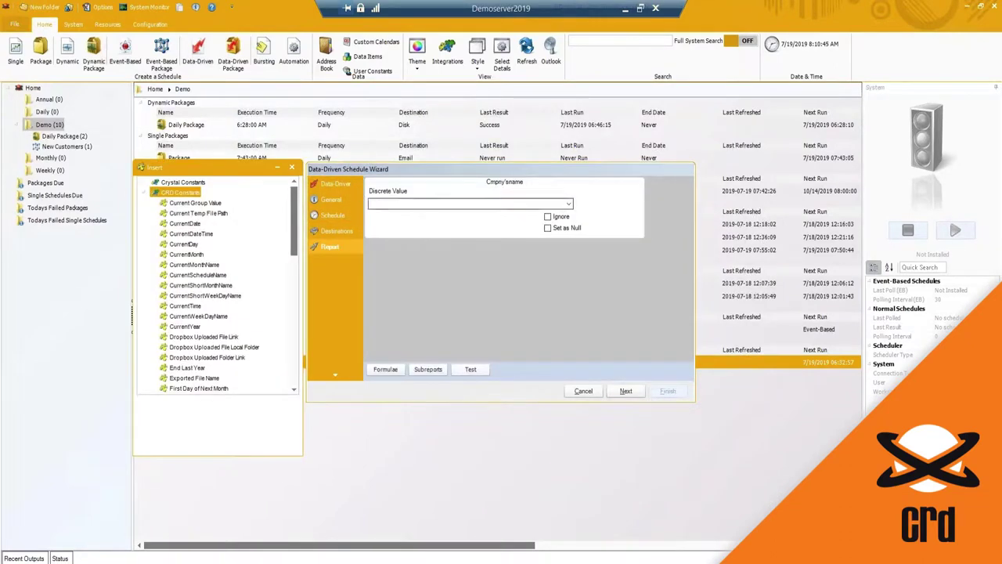
{"action": "left_click", "coordinate": [569, 205]}
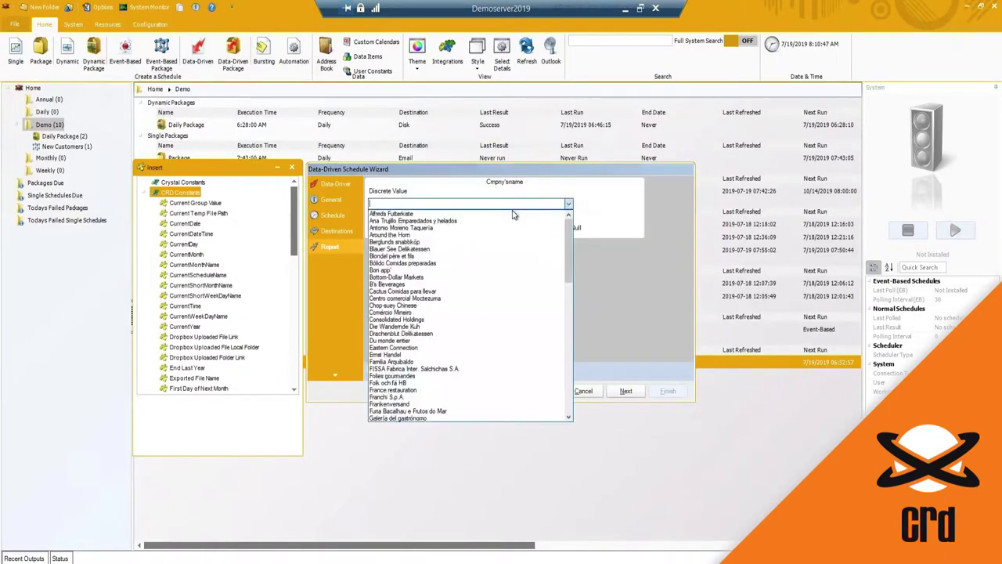
{"action": "scroll", "coordinate": [505, 356], "scroll_direction": "down", "scroll_amount": 5}
{"action": "scroll", "coordinate": [503, 364], "scroll_direction": "up", "scroll_amount": 6}
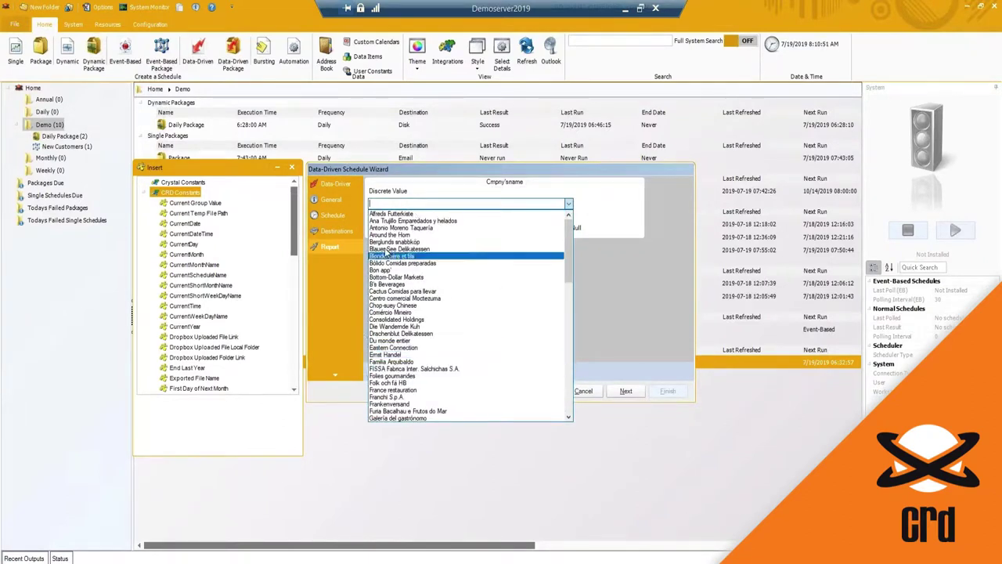
{"action": "left_click", "coordinate": [333, 183]}
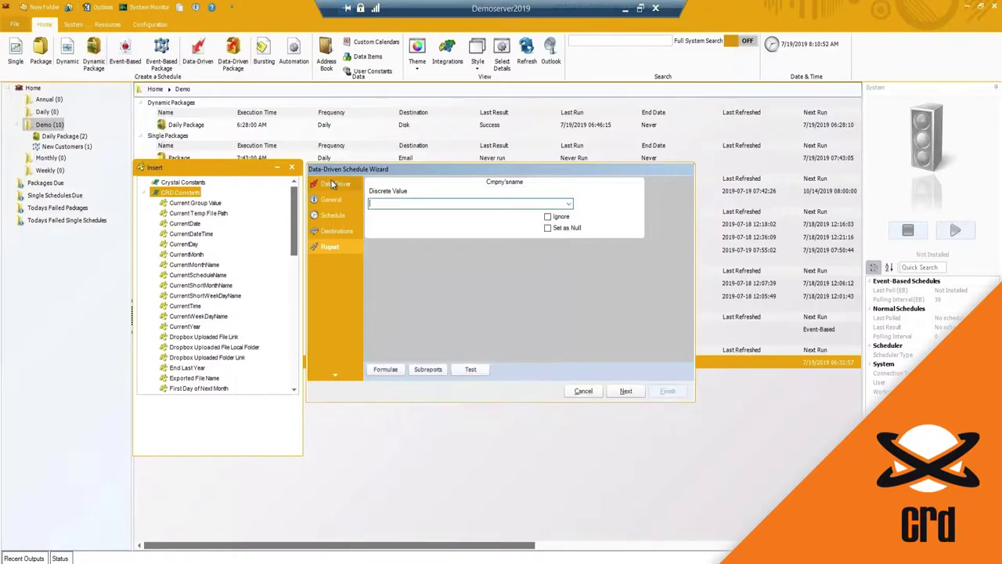
- Reopen the data-driver's Customers query and parse it to view its records
{"action": "left_click", "coordinate": [333, 183]}
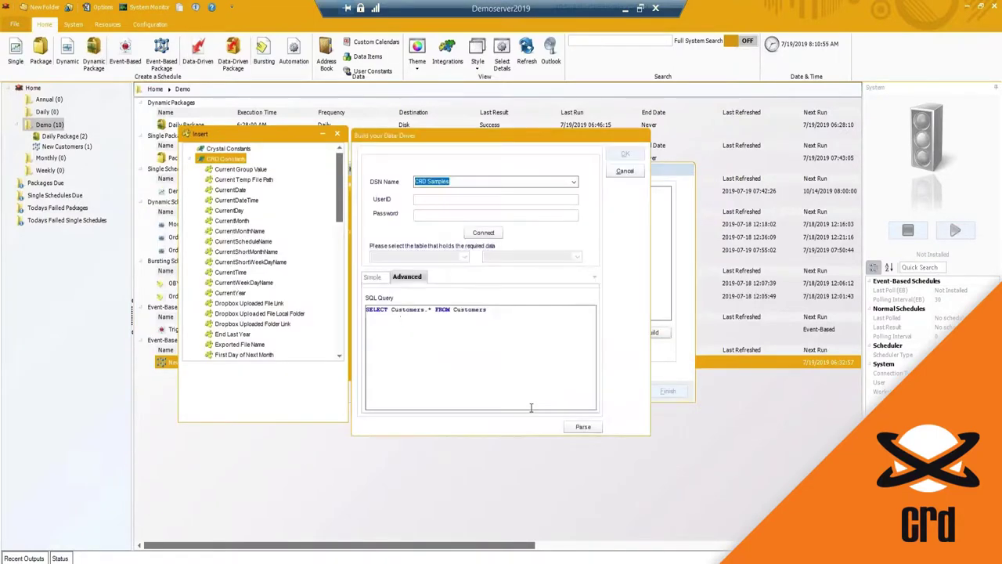
{"action": "left_click", "coordinate": [583, 427]}
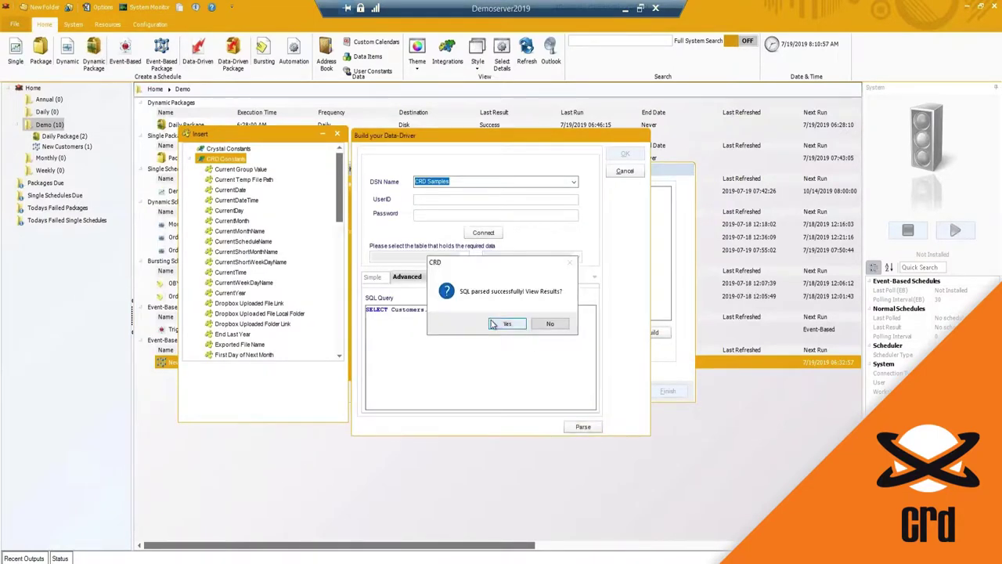
{"action": "left_click", "coordinate": [509, 327]}
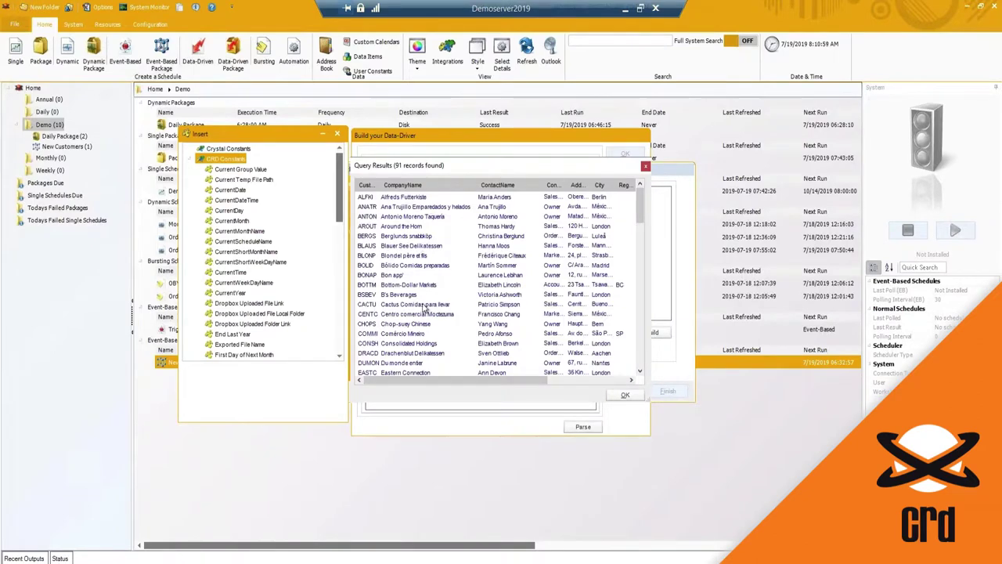
- Look through the Customers query's records and accept the data-driver query to return to the report parameter
{"action": "scroll", "coordinate": [427, 302], "scroll_direction": "down", "scroll_amount": 3}
{"action": "scroll", "coordinate": [415, 251], "scroll_direction": "up", "scroll_amount": 3}
{"action": "left_click", "coordinate": [620, 396]}
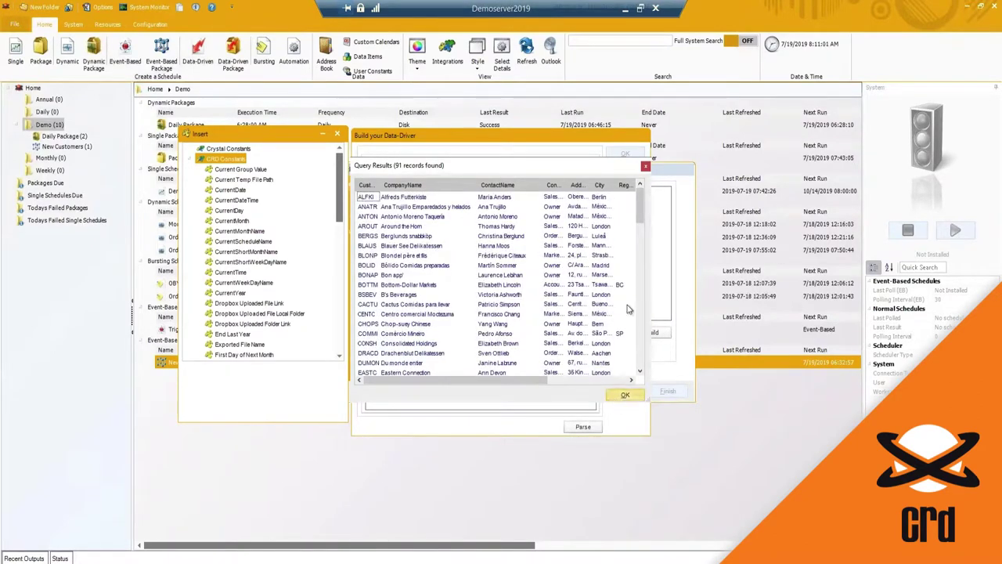
{"action": "left_click", "coordinate": [625, 154]}
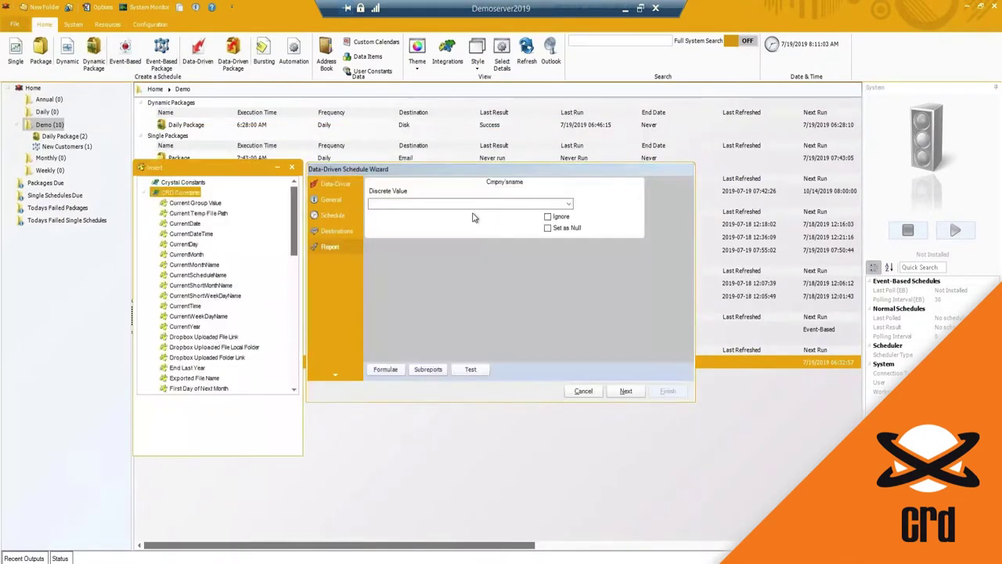
- Set the company name parameter's discrete value to the data-driven CompanyName field
{"action": "left_click", "coordinate": [569, 204]}
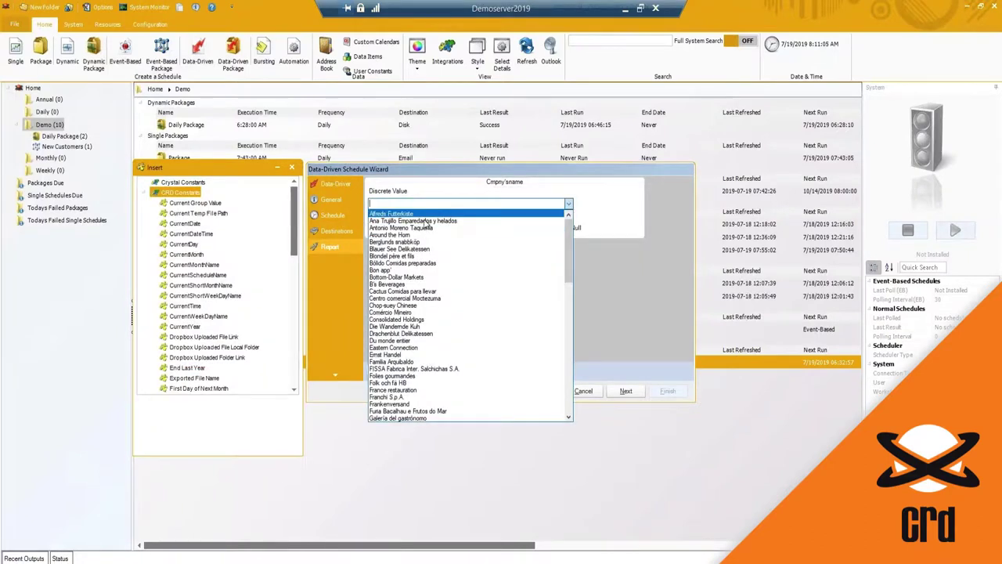
{"action": "left_click", "coordinate": [386, 204]}
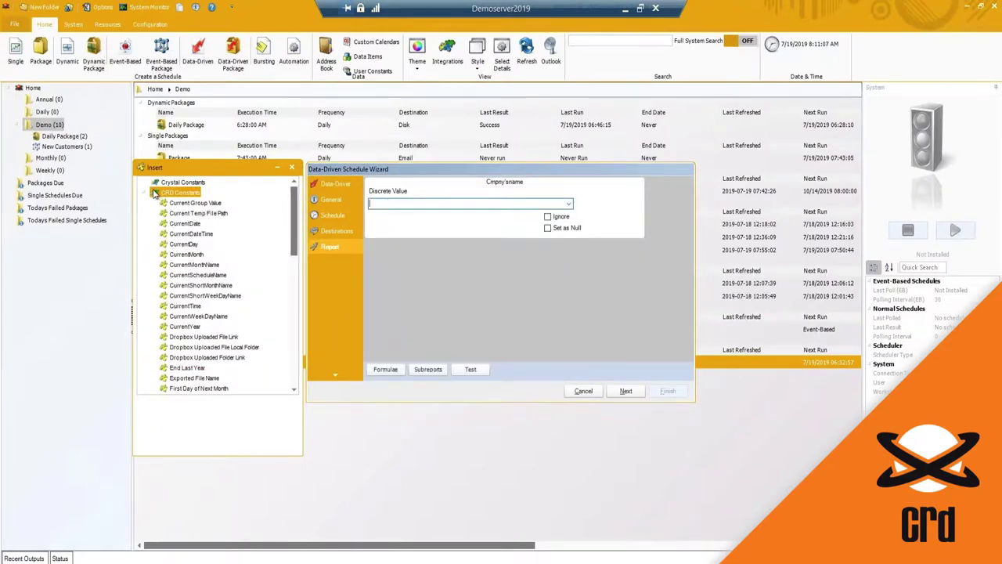
{"action": "left_click", "coordinate": [147, 192]}
{"action": "left_click", "coordinate": [146, 236]}
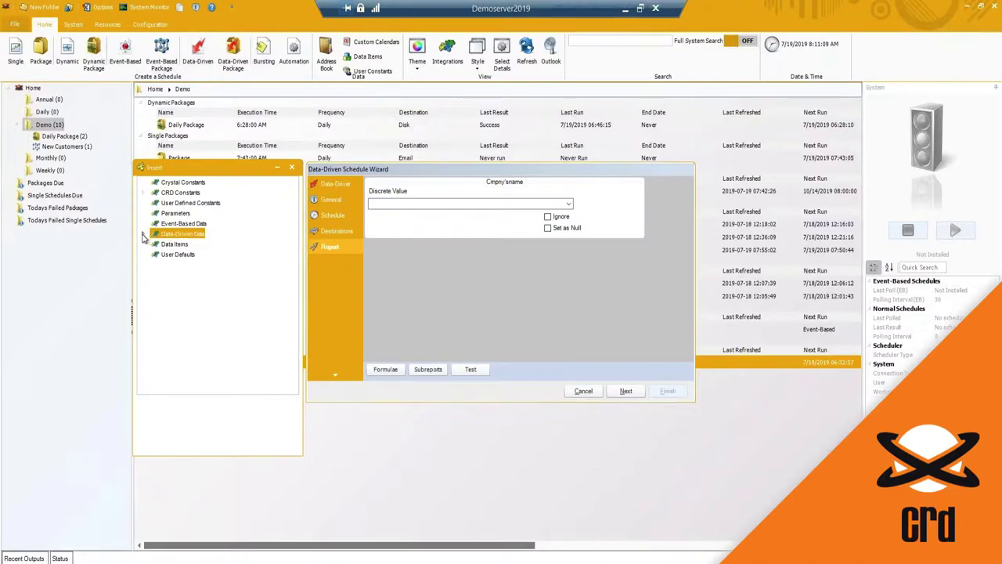
{"action": "left_click", "coordinate": [146, 234]}
{"action": "left_click", "coordinate": [184, 347]}
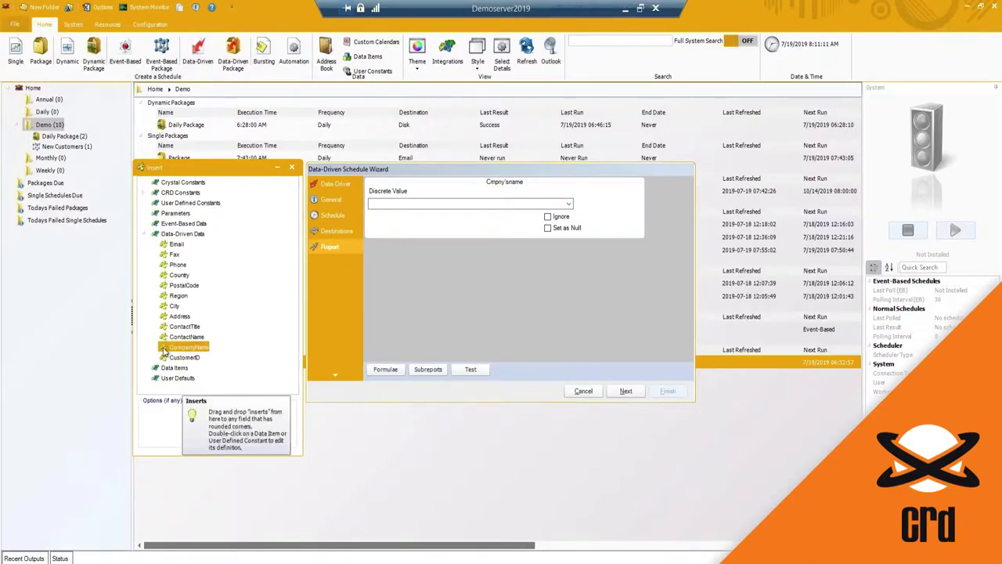
{"action": "left_click_drag", "start_coordinate": [185, 347], "coordinate": [429, 204]}
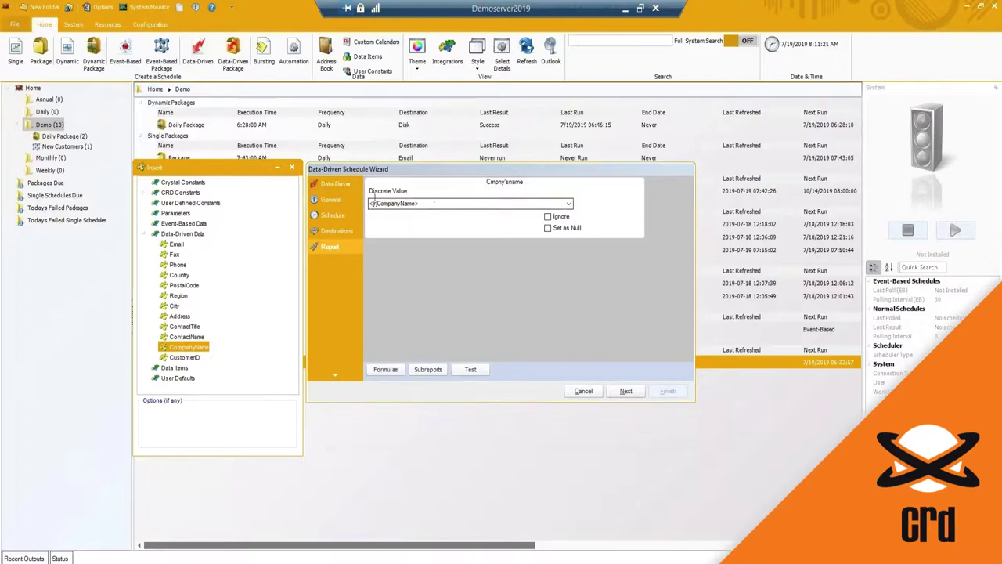
{"action": "left_click", "coordinate": [346, 196]}
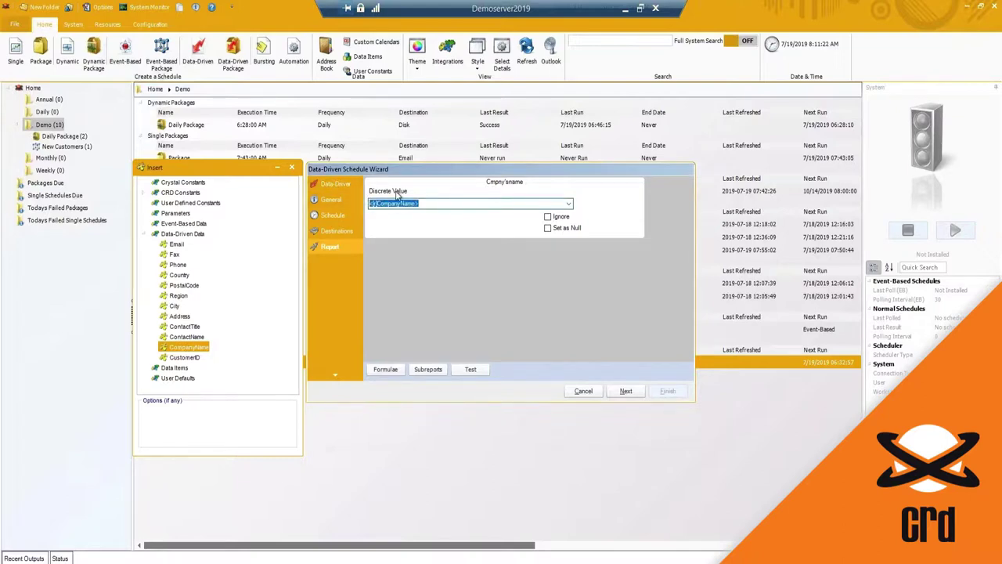
- Review the schedule's Slack and Email destinations and return to the report parameter settings
{"action": "left_click", "coordinate": [339, 230]}
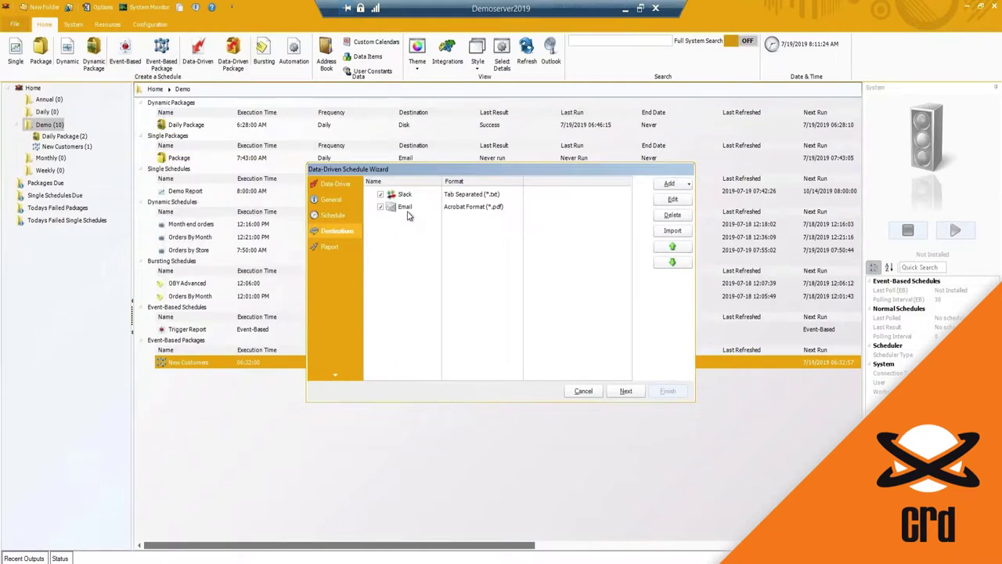
{"action": "left_click", "coordinate": [407, 209]}
{"action": "left_click", "coordinate": [332, 247]}
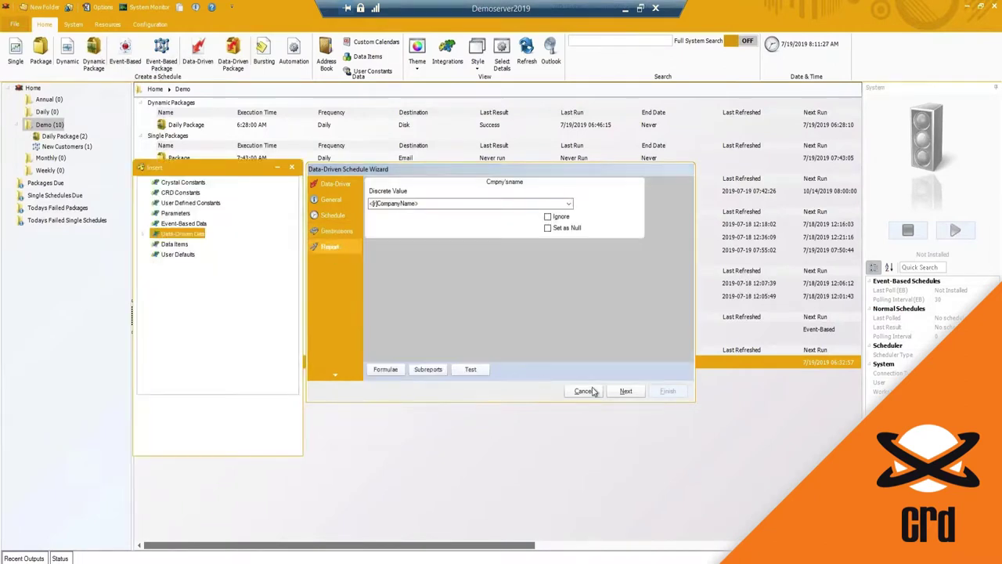
- Accept the default report options and exception handling, and have custom tasks run once for each generated report
{"action": "left_click", "coordinate": [626, 391]}
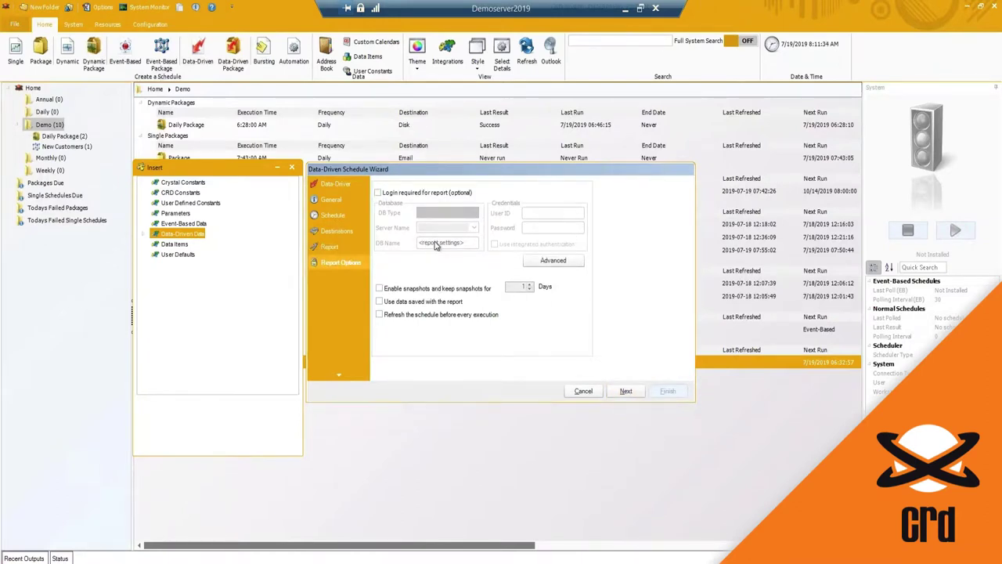
{"action": "left_click", "coordinate": [627, 391]}
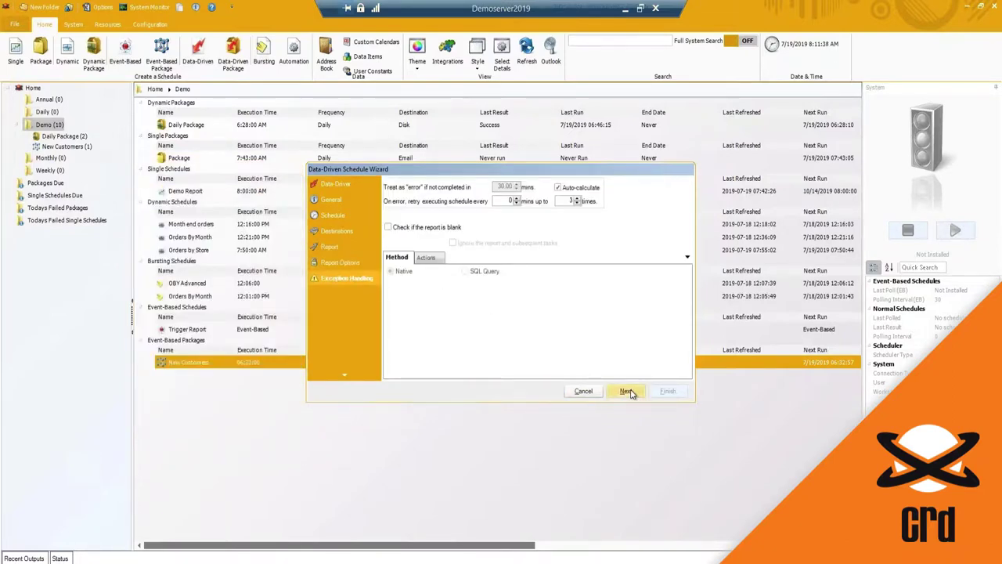
{"action": "left_click", "coordinate": [627, 390]}
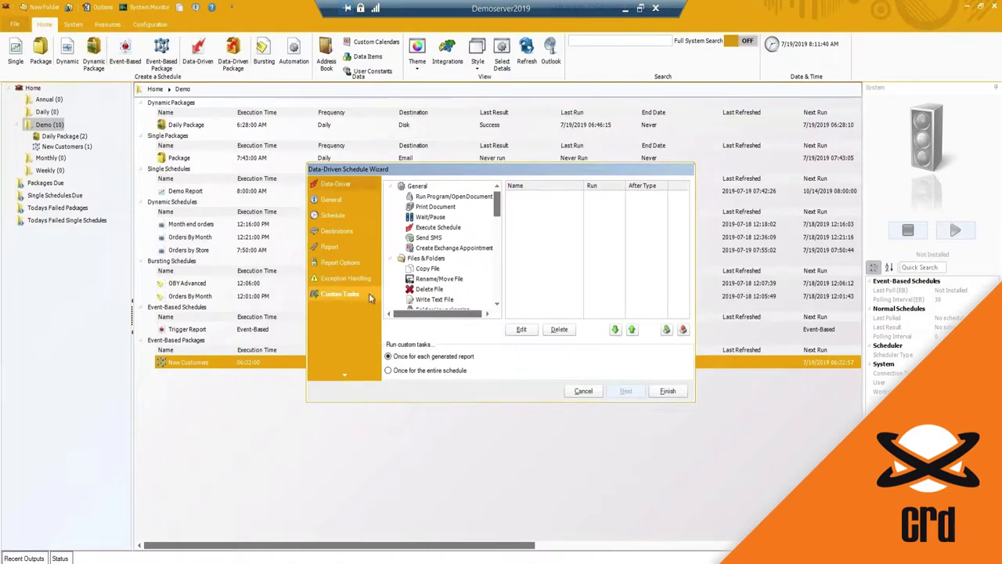
{"action": "left_click_drag", "start_coordinate": [496, 201], "coordinate": [496, 223]}
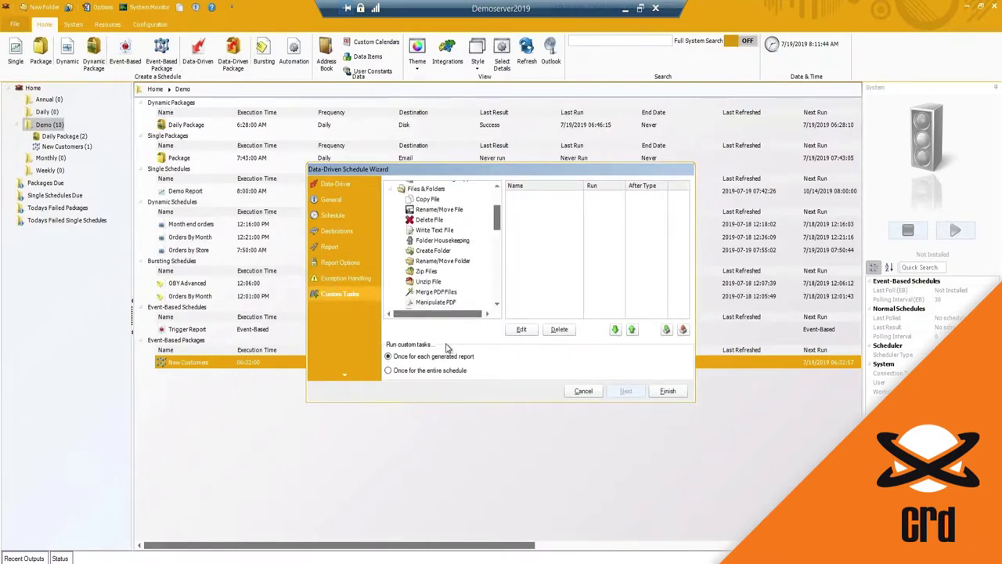
{"action": "left_click", "coordinate": [420, 371]}
{"action": "left_click", "coordinate": [389, 356]}
{"action": "left_click_drag", "start_coordinate": [496, 223], "coordinate": [497, 192]}
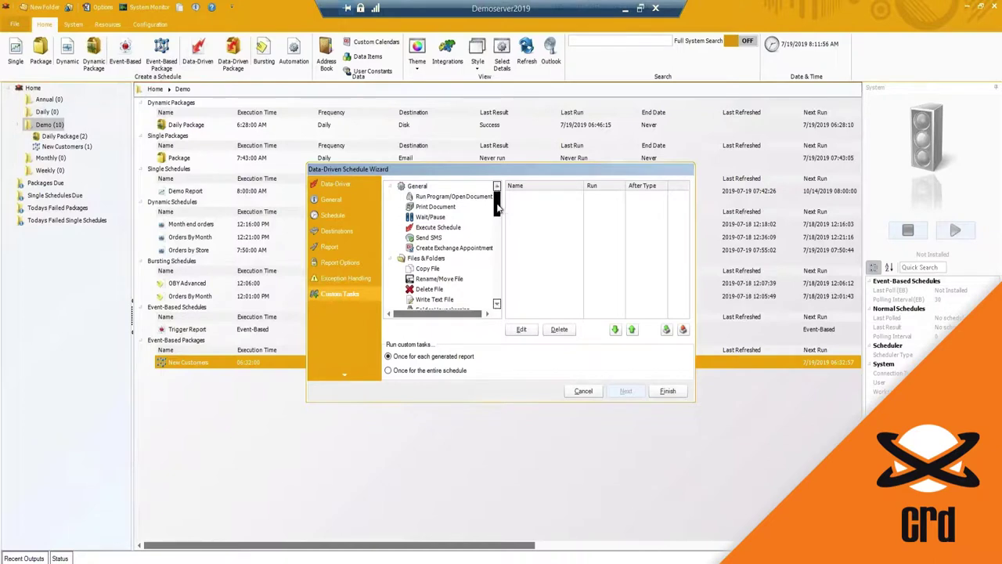
- Finish the data-driven schedule and select the Alfreds Futterkiste folder in File Explorer's CRD reports folder
{"action": "left_click", "coordinate": [668, 392]}
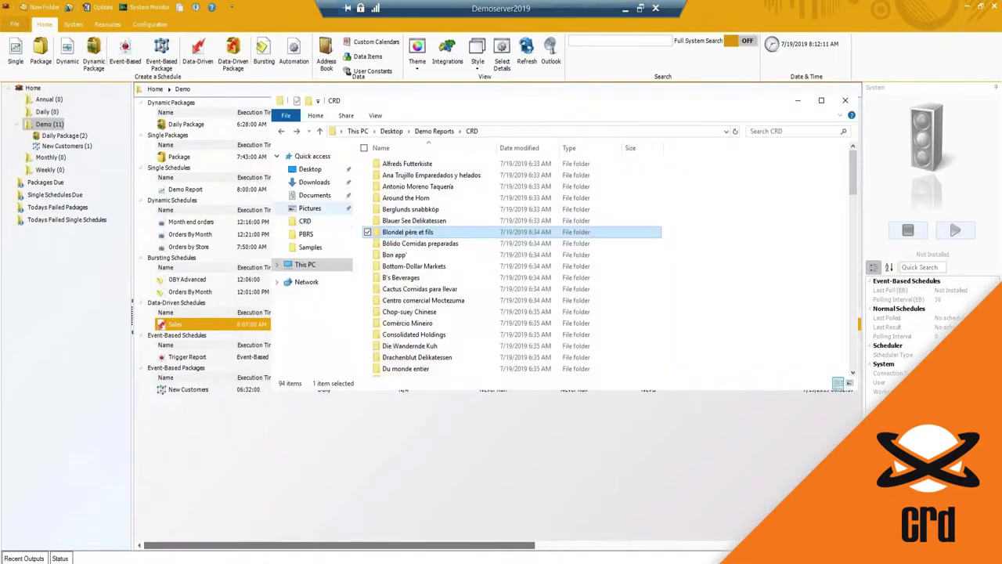
{"action": "left_click", "coordinate": [447, 166]}
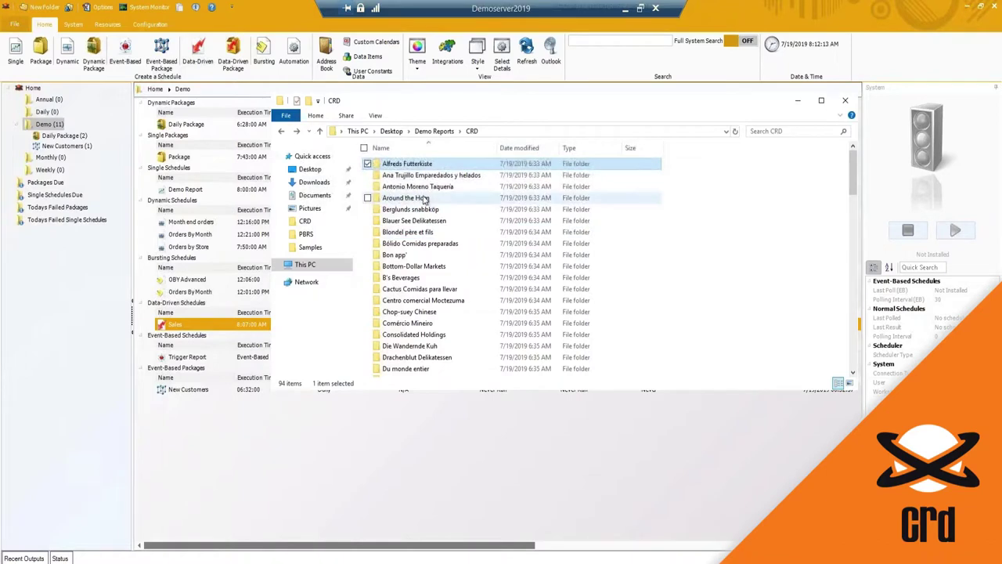
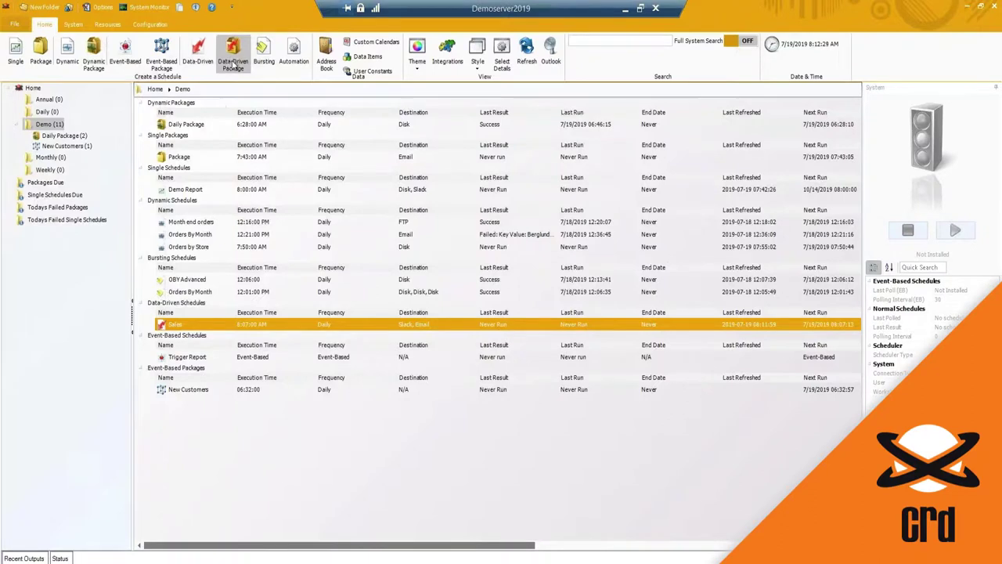
- Start a data-driven package named Demo in the Demo folder and keep its schedule repeating every 1 day
{"action": "left_click", "coordinate": [233, 56]}
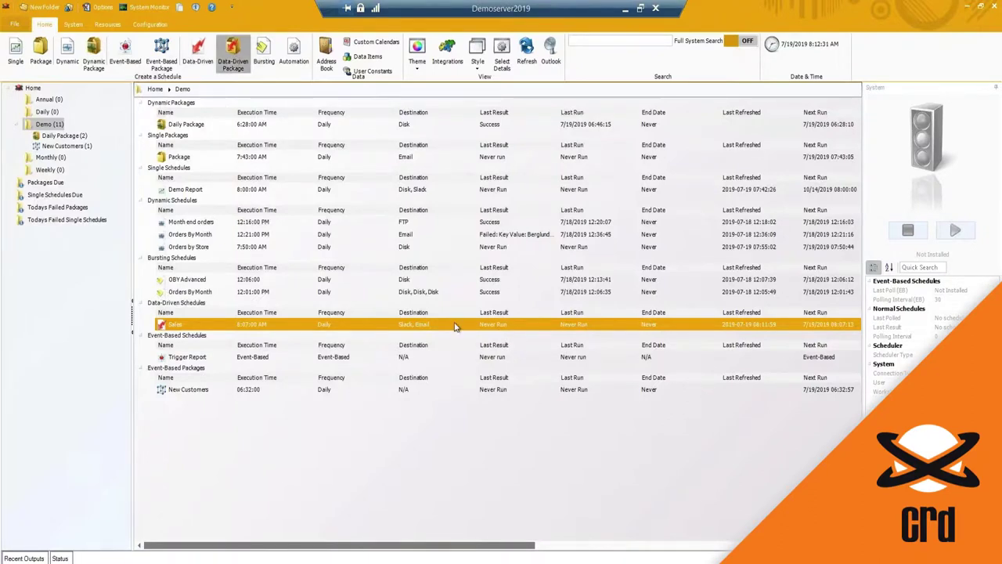
{"action": "left_click", "coordinate": [457, 194]}
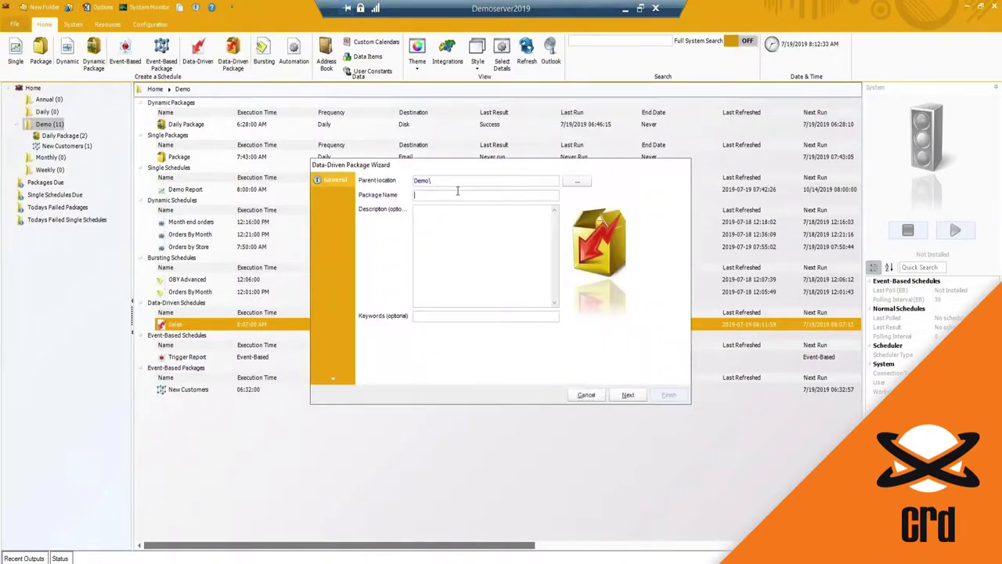
{"action": "type", "text": "Demo"}
{"action": "left_click", "coordinate": [617, 396]}
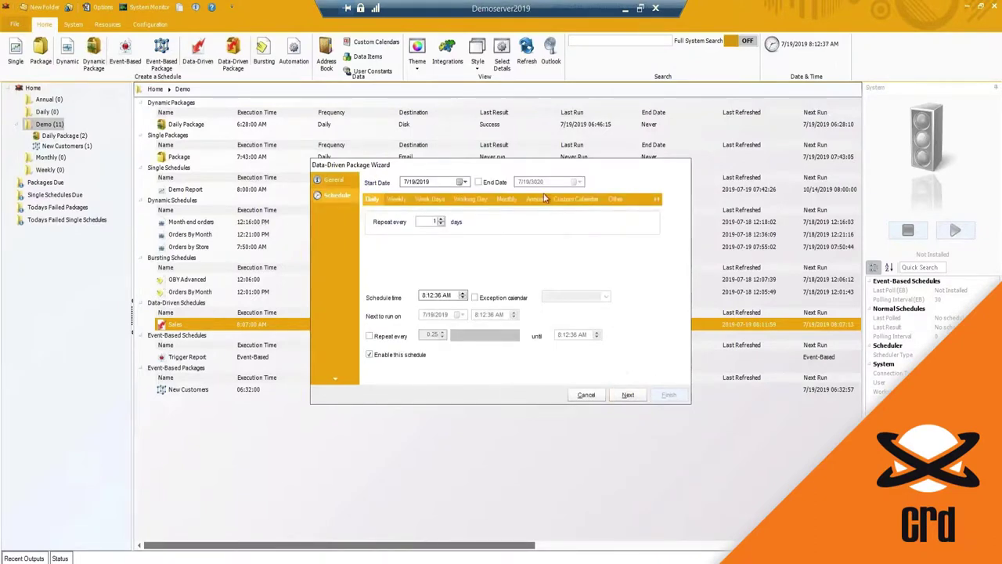
{"action": "left_click", "coordinate": [625, 395]}
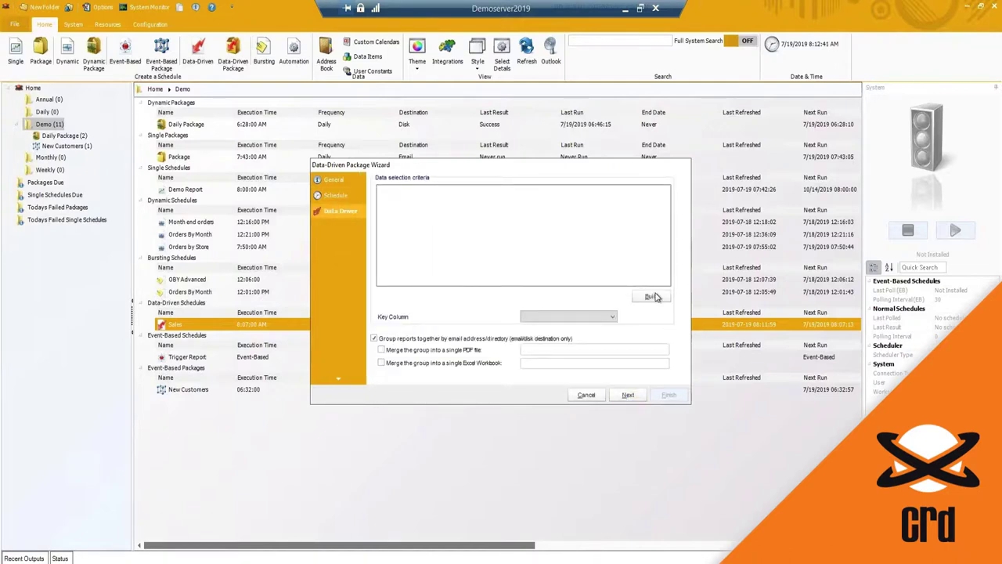
- Build the package's data selection from the Customers table of the CRD Samples DSN, parse the query and accept it
{"action": "left_click", "coordinate": [653, 297]}
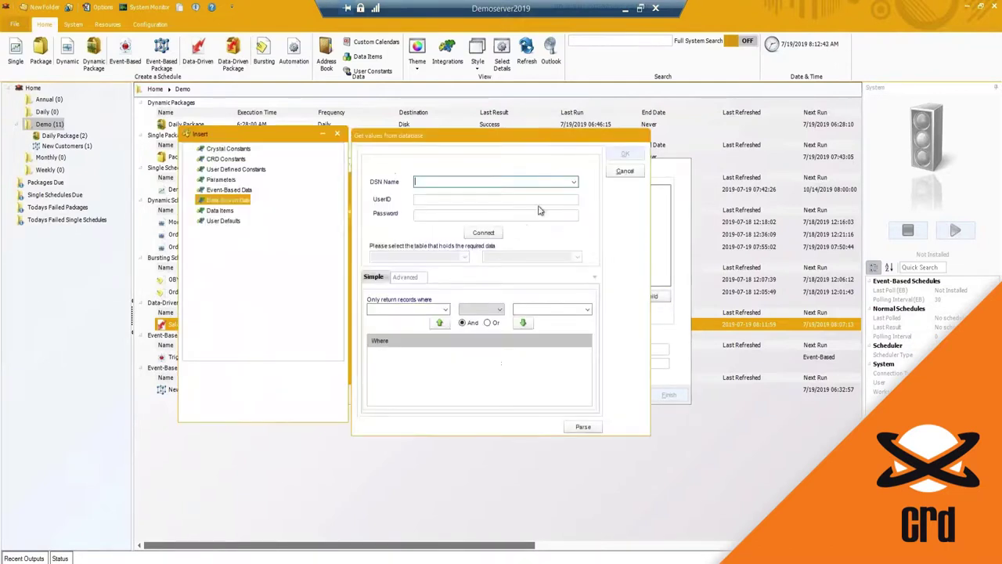
{"action": "left_click", "coordinate": [574, 181]}
{"action": "left_click", "coordinate": [485, 214]}
{"action": "left_click", "coordinate": [483, 232]}
{"action": "left_click", "coordinate": [464, 256]}
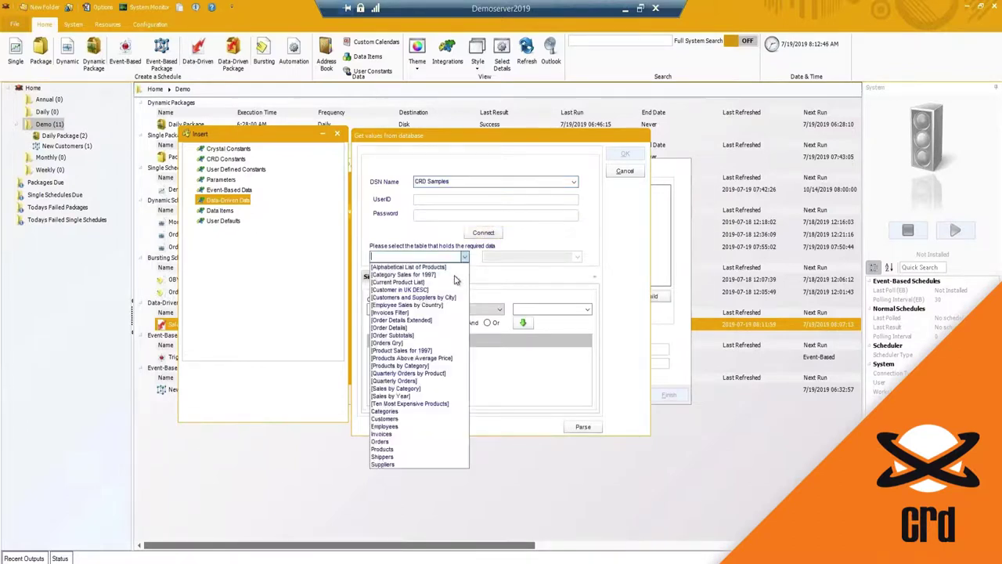
{"action": "left_click", "coordinate": [406, 422]}
{"action": "left_click", "coordinate": [583, 426]}
{"action": "left_click", "coordinate": [506, 324]}
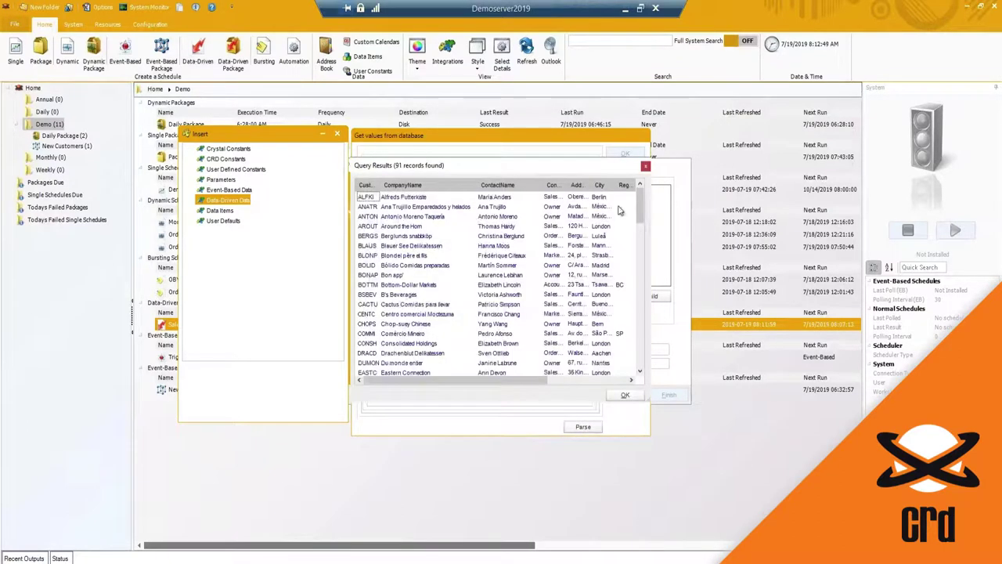
{"action": "left_click", "coordinate": [645, 166]}
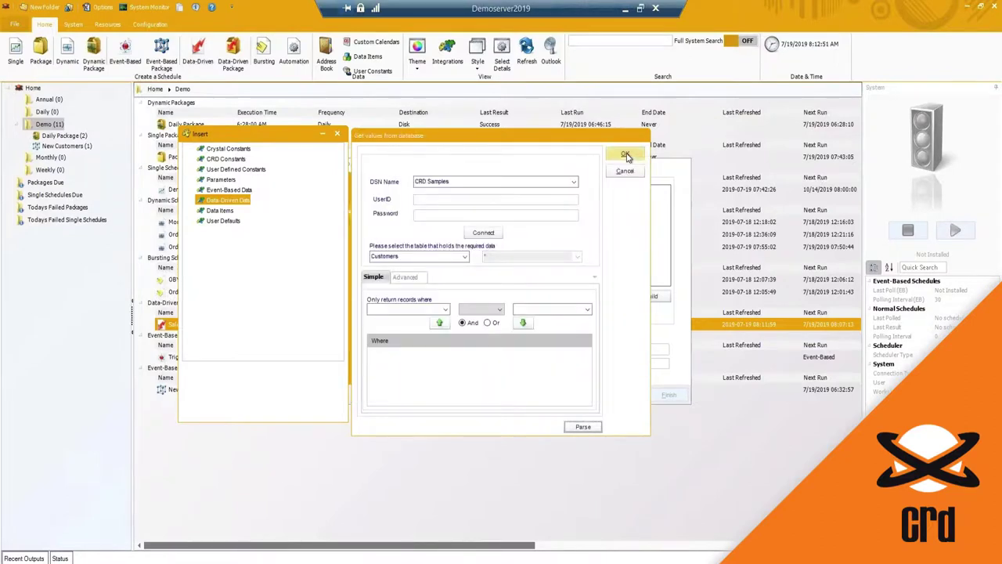
{"action": "left_click", "coordinate": [626, 156]}
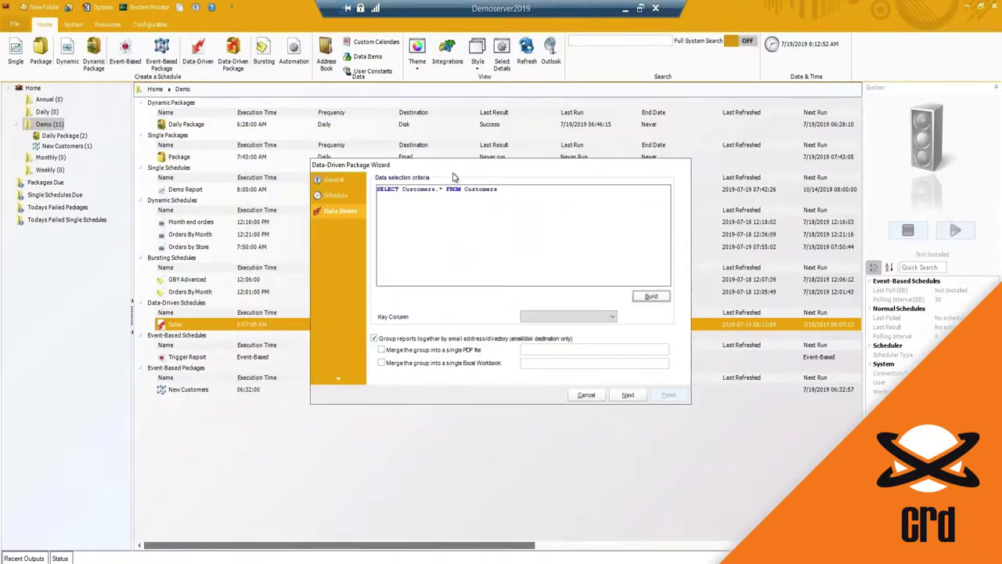
- Set the key column to CustomerID and merge the grouped reports into a single PDF file with a custom name
{"action": "left_click", "coordinate": [572, 326]}
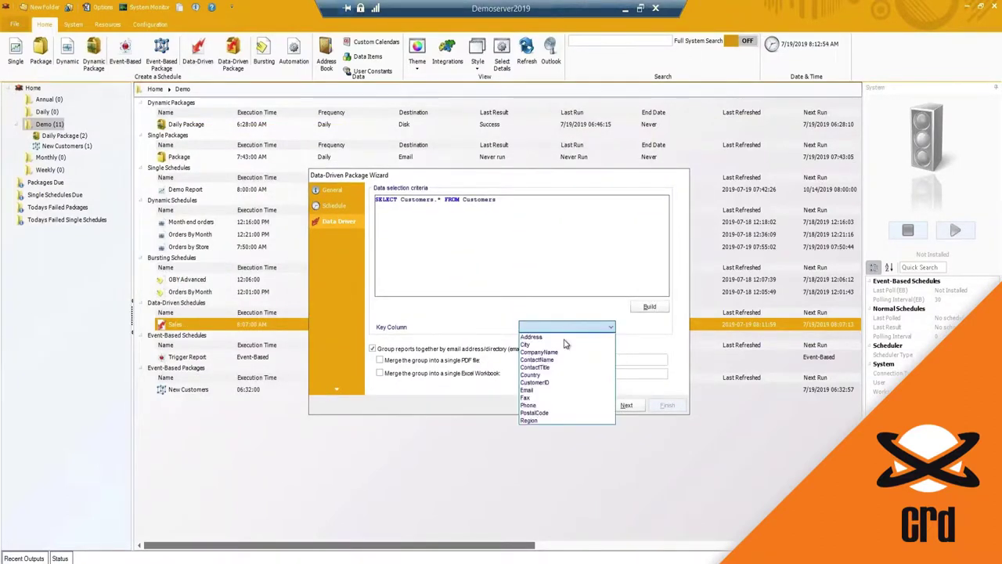
{"action": "left_click", "coordinate": [555, 382]}
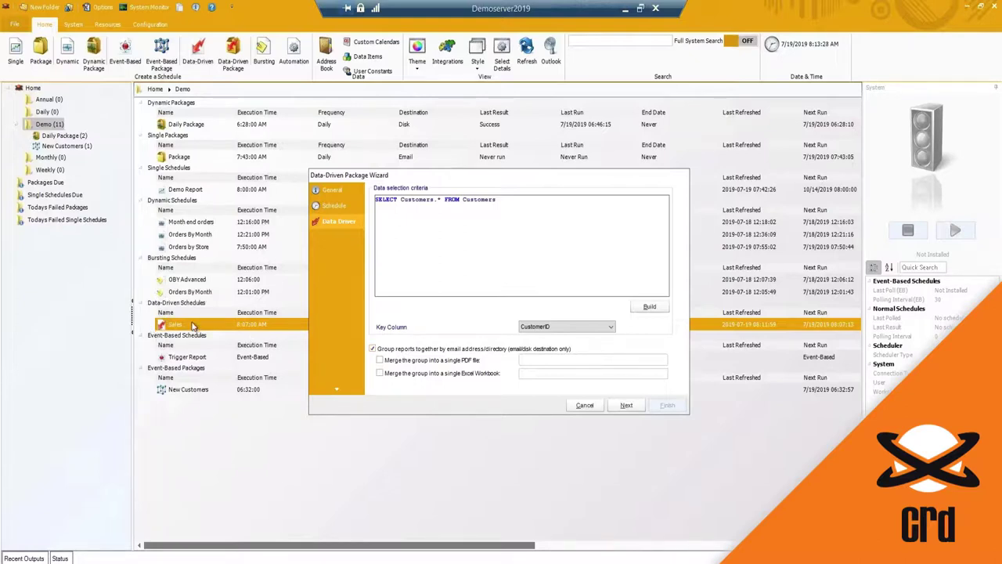
{"action": "left_click", "coordinate": [380, 360]}
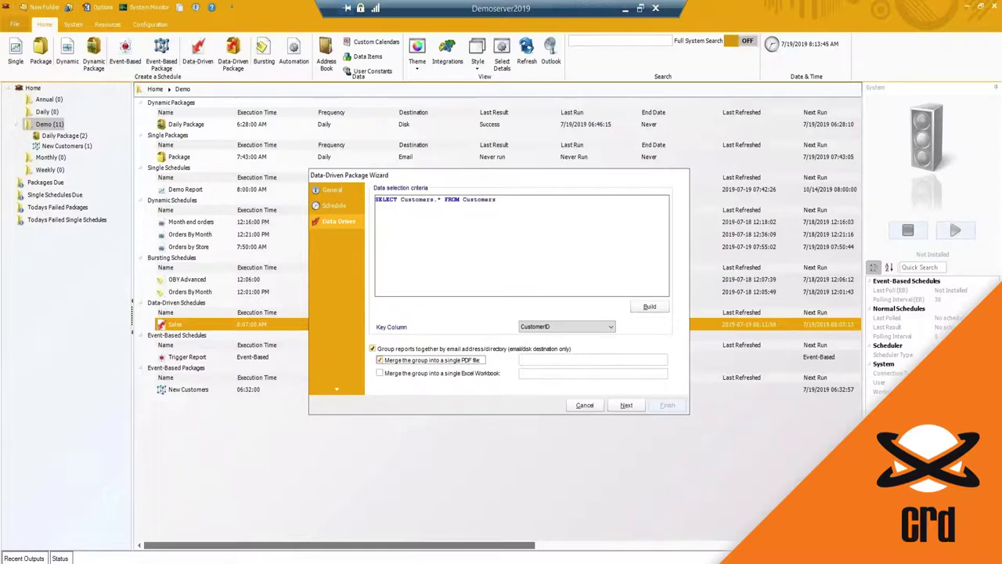
{"action": "left_click", "coordinate": [544, 360]}
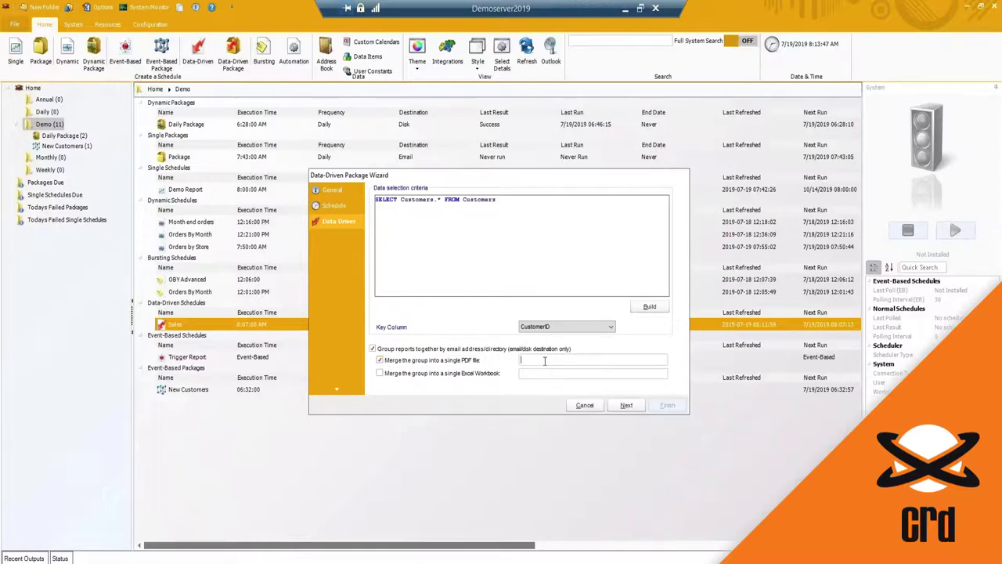
{"action": "type", "text": "Tot"}
{"action": "type", "text": "eport"}
- Import the existing Email destination into the data-driven package
{"action": "left_click", "coordinate": [626, 405]}
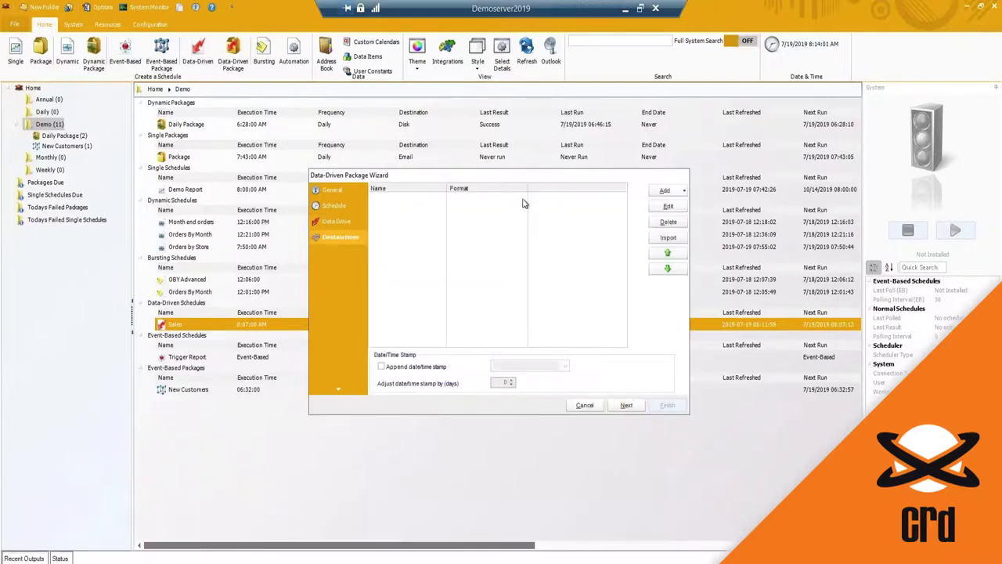
{"action": "left_click", "coordinate": [668, 238]}
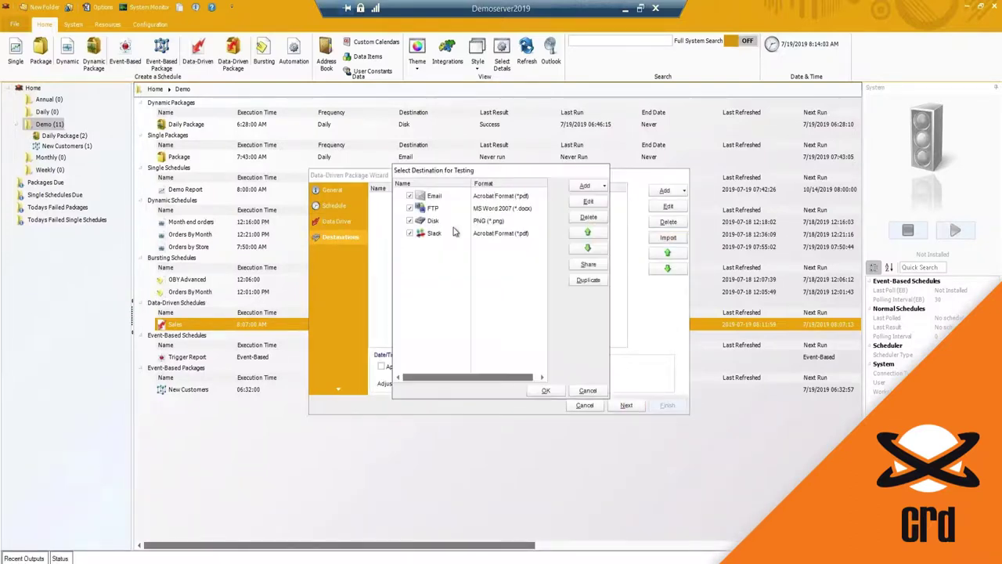
{"action": "left_click", "coordinate": [435, 196]}
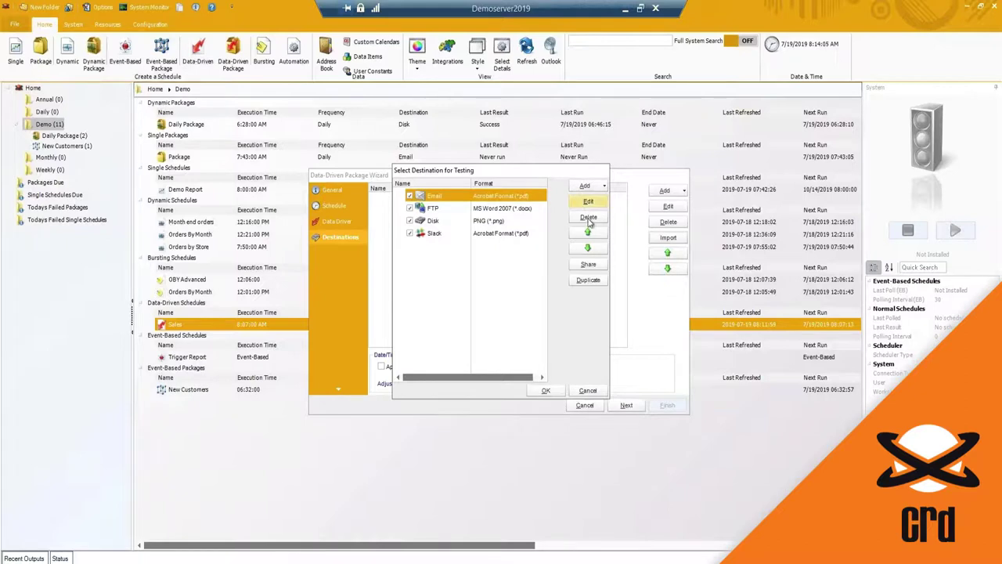
{"action": "left_click", "coordinate": [545, 393]}
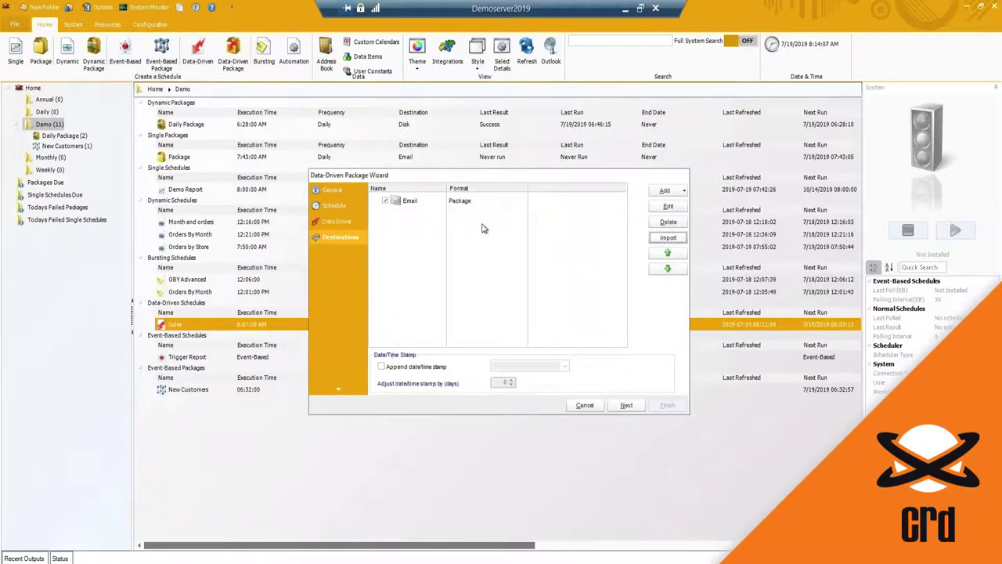
- Add samplerpt-parameter.rpt to the package's reports and set its format to Acrobat Format (*.pdf)
{"action": "left_click", "coordinate": [626, 406]}
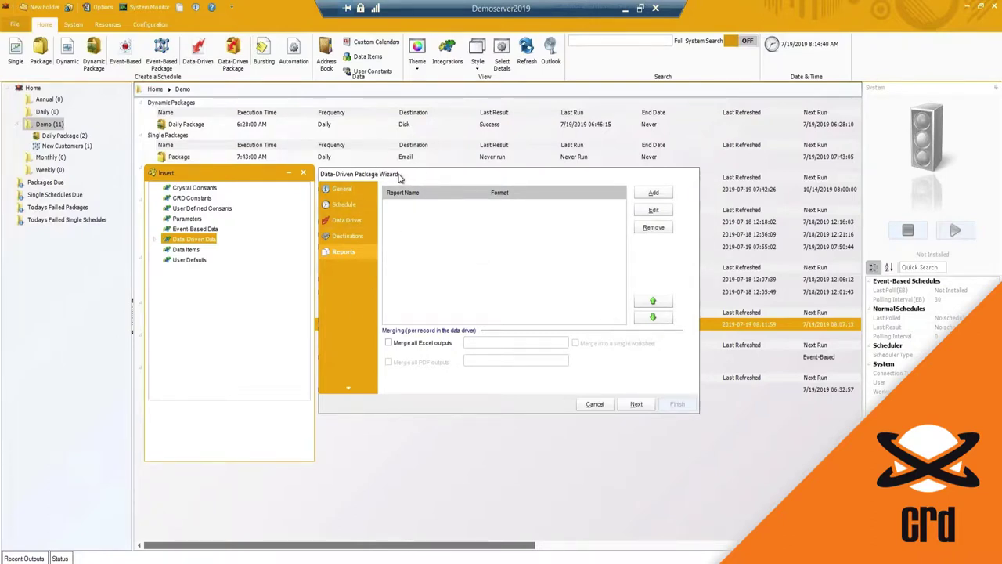
{"action": "left_click_drag", "start_coordinate": [402, 178], "coordinate": [399, 178]}
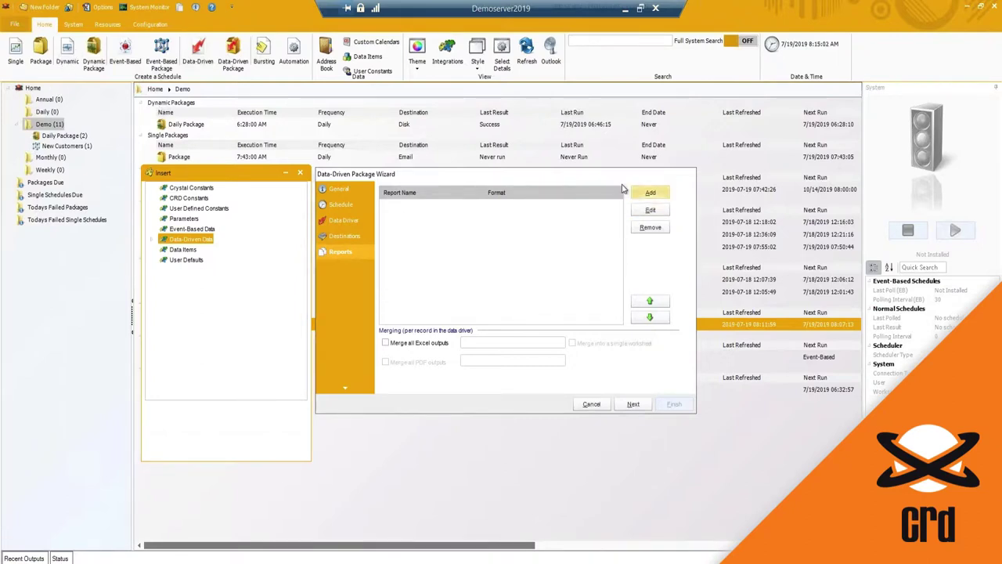
{"action": "left_click", "coordinate": [652, 195]}
{"action": "left_click", "coordinate": [659, 194]}
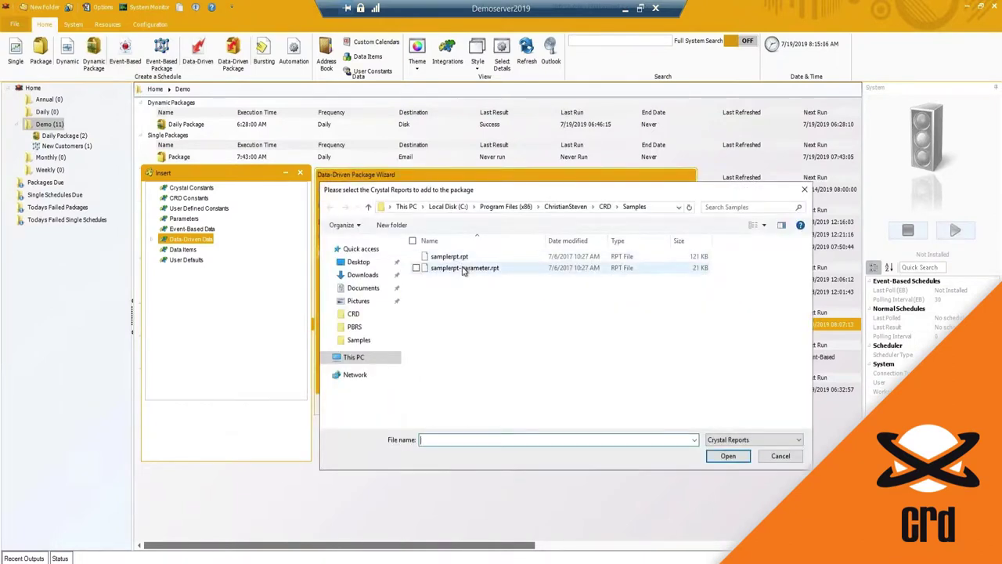
{"action": "double_click", "coordinate": [501, 268]}
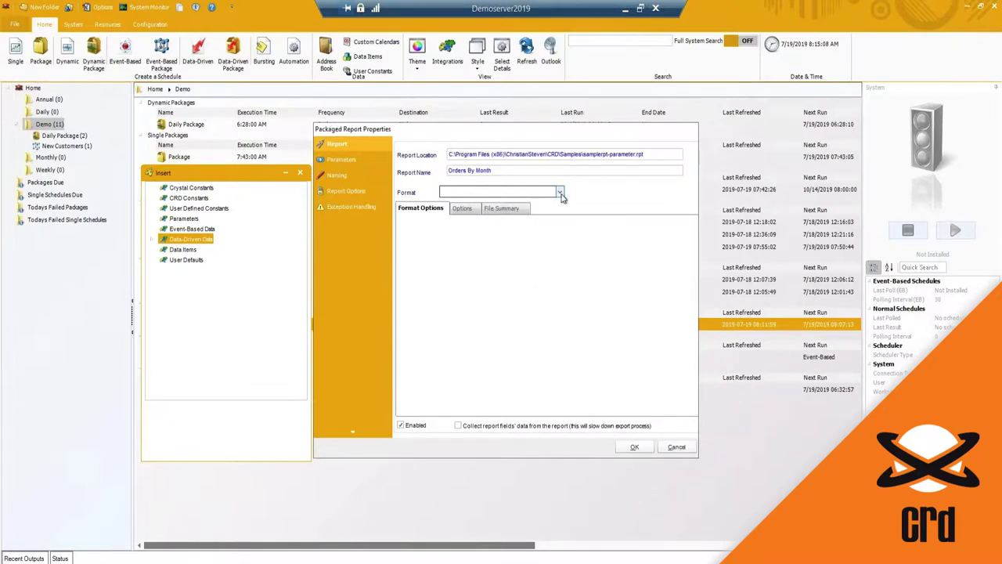
{"action": "left_click", "coordinate": [546, 195]}
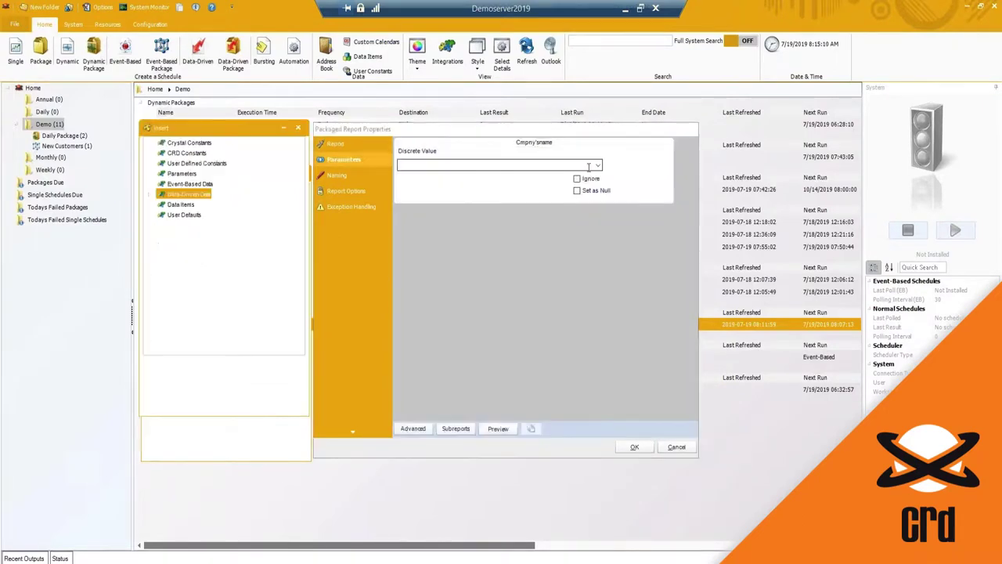
{"action": "left_click", "coordinate": [597, 165]}
{"action": "left_click", "coordinate": [491, 246]}
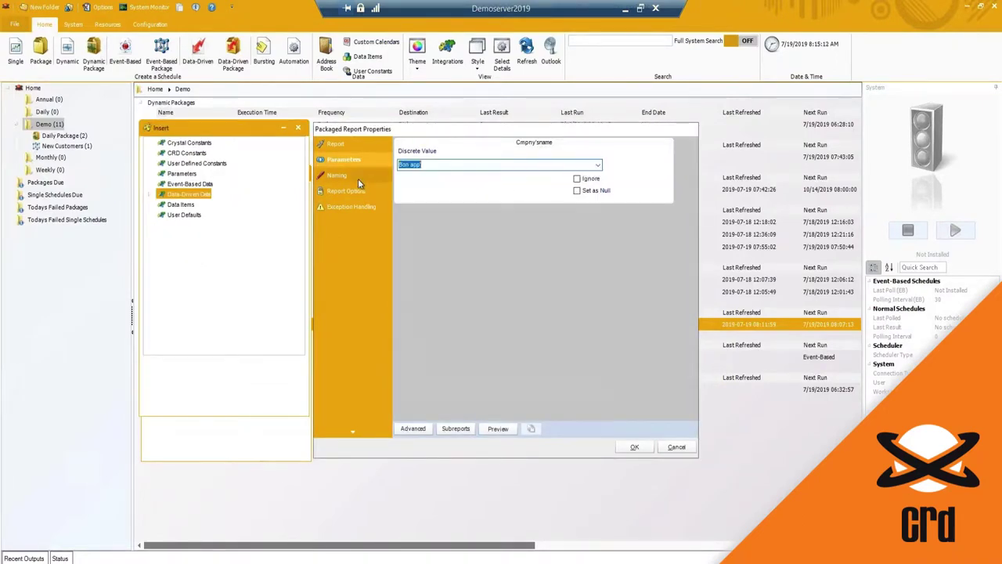
{"action": "left_click", "coordinate": [357, 177]}
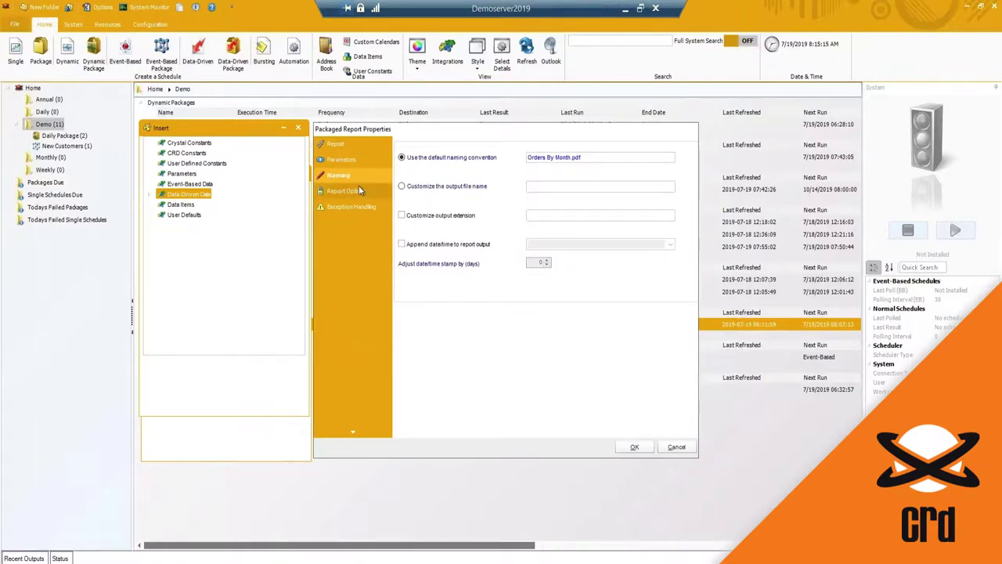
{"action": "left_click", "coordinate": [352, 162]}
{"action": "left_click", "coordinate": [420, 165]}
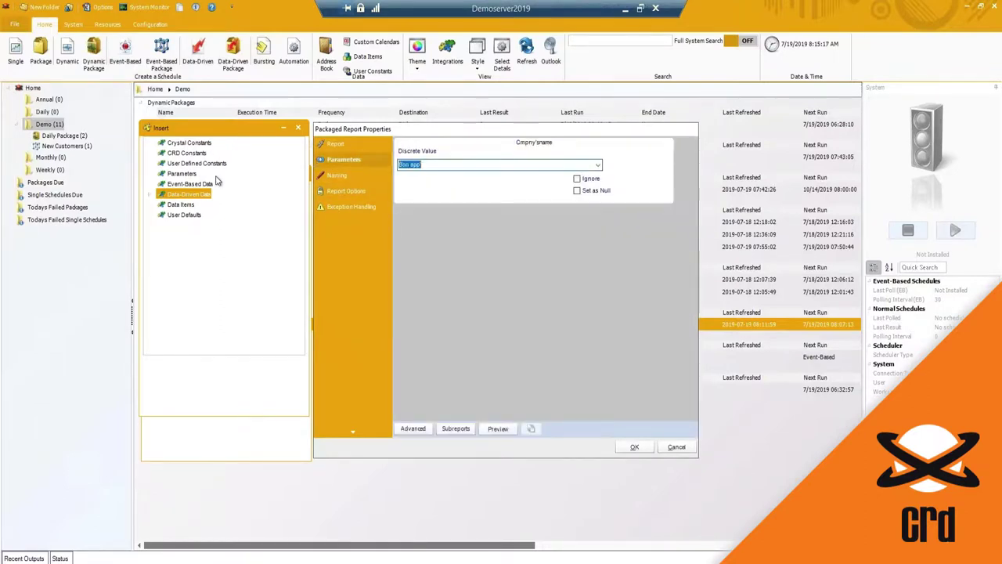
{"action": "key", "text": "Delete"}
- Fill the report's company name parameter with the CompanyName field from the data-driven data
{"action": "left_click", "coordinate": [150, 193]}
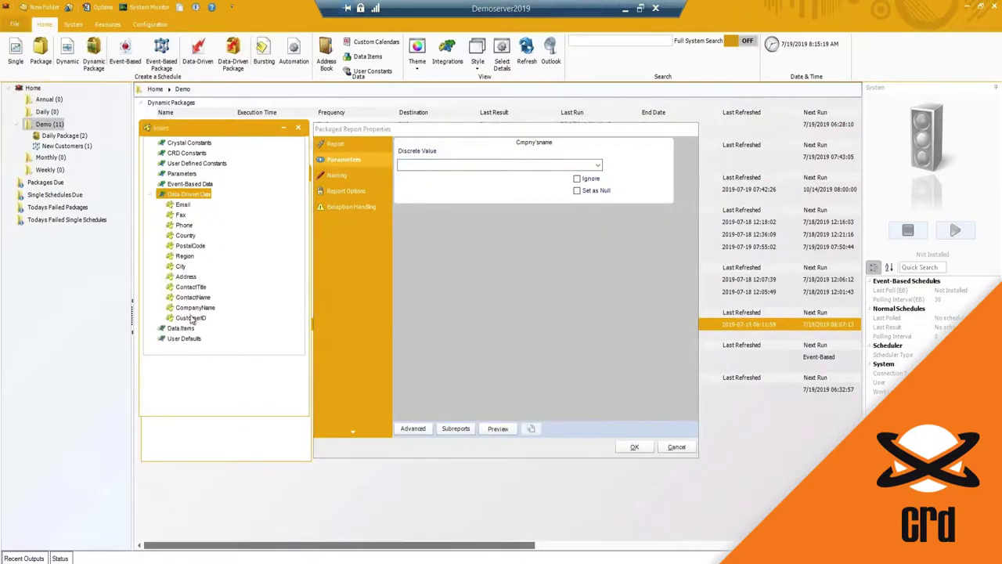
{"action": "left_click_drag", "start_coordinate": [192, 306], "coordinate": [474, 166]}
{"action": "left_click_drag", "start_coordinate": [189, 309], "coordinate": [470, 166]}
- Customize the report's output file name with the data-driven CompanyName field and accept the packaged report's properties
{"action": "left_click", "coordinate": [338, 175]}
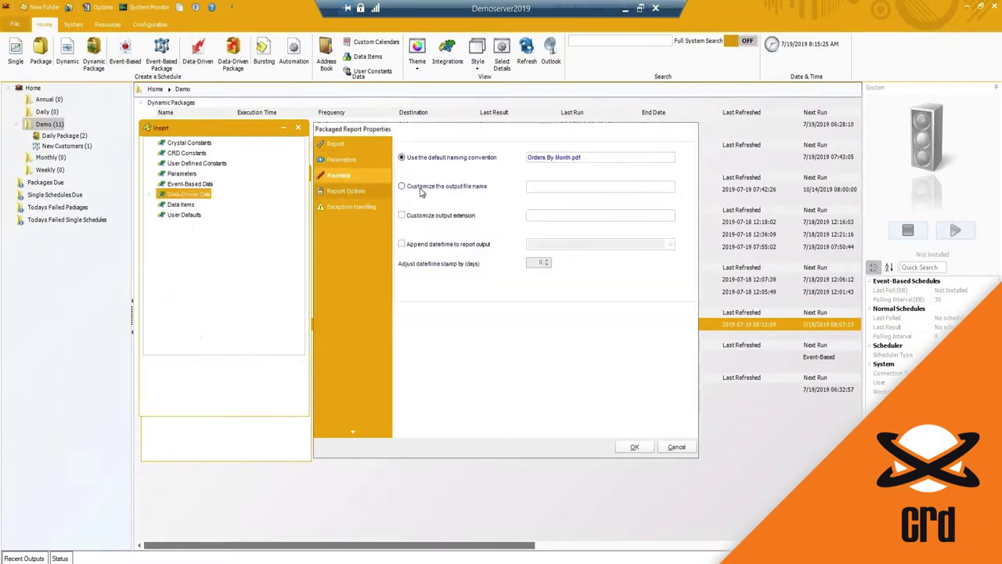
{"action": "left_click", "coordinate": [427, 186]}
{"action": "left_click", "coordinate": [149, 194]}
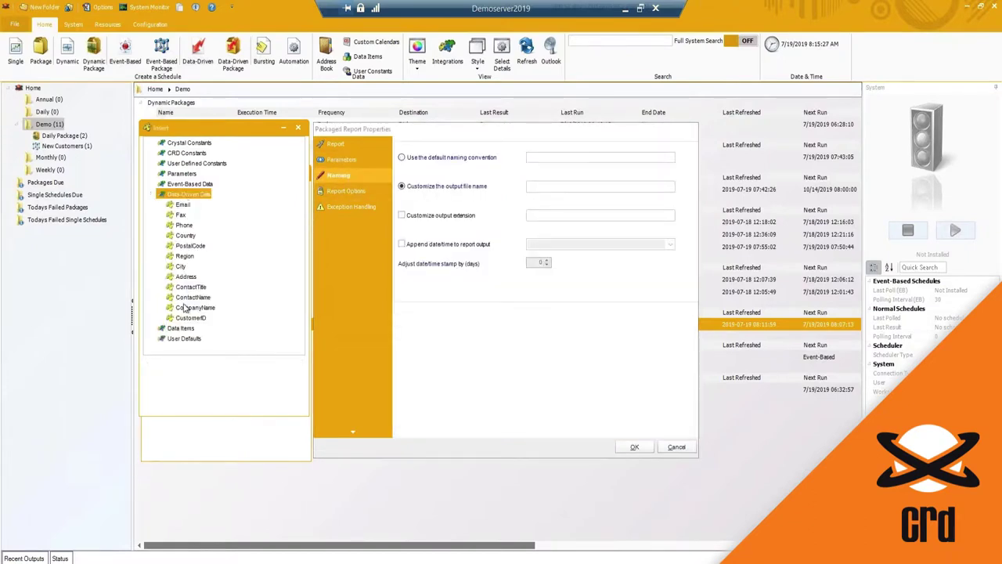
{"action": "left_click", "coordinate": [185, 308]}
{"action": "left_click_drag", "start_coordinate": [186, 311], "coordinate": [564, 187]}
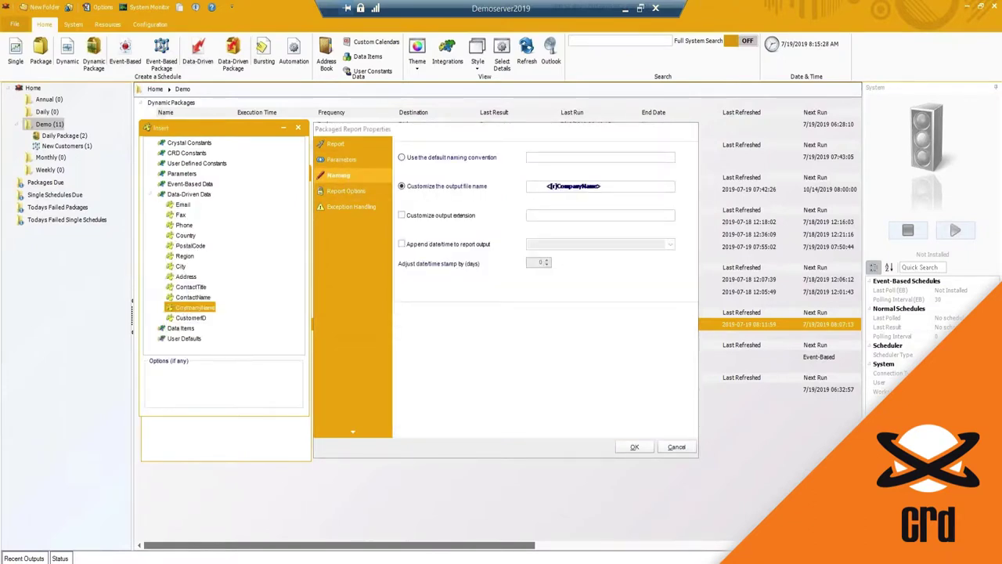
{"action": "left_click", "coordinate": [351, 189]}
{"action": "left_click", "coordinate": [351, 207]}
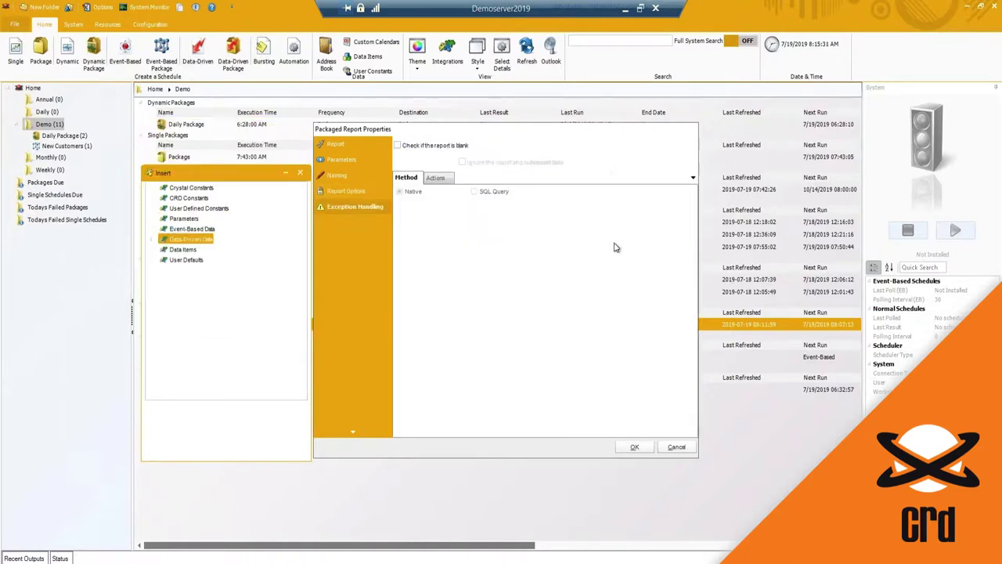
{"action": "left_click", "coordinate": [634, 446]}
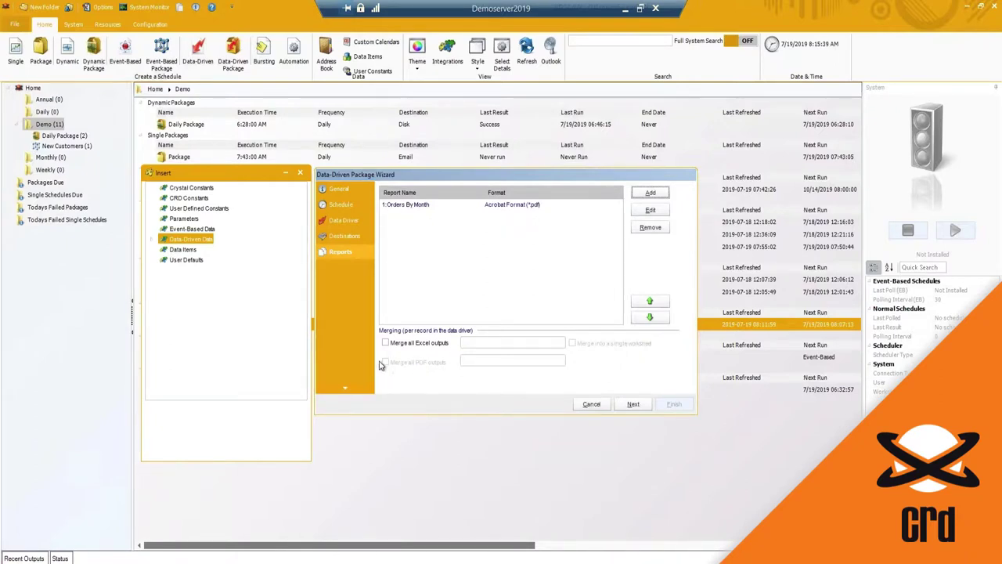
- Compare the data driver's grouping and PDF merge settings with the merging options of the package's report list
{"action": "left_click", "coordinate": [370, 220]}
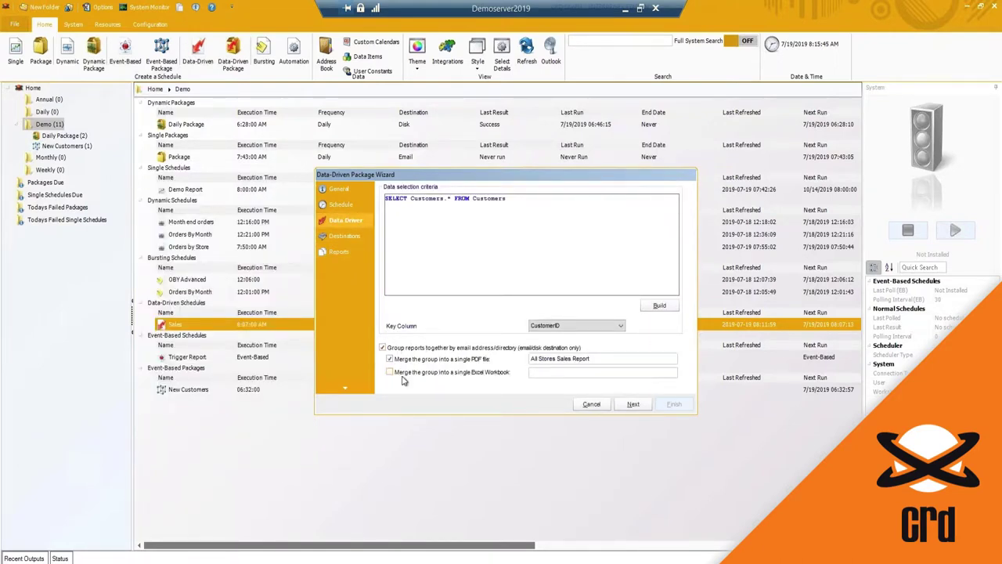
{"action": "left_click", "coordinate": [344, 252]}
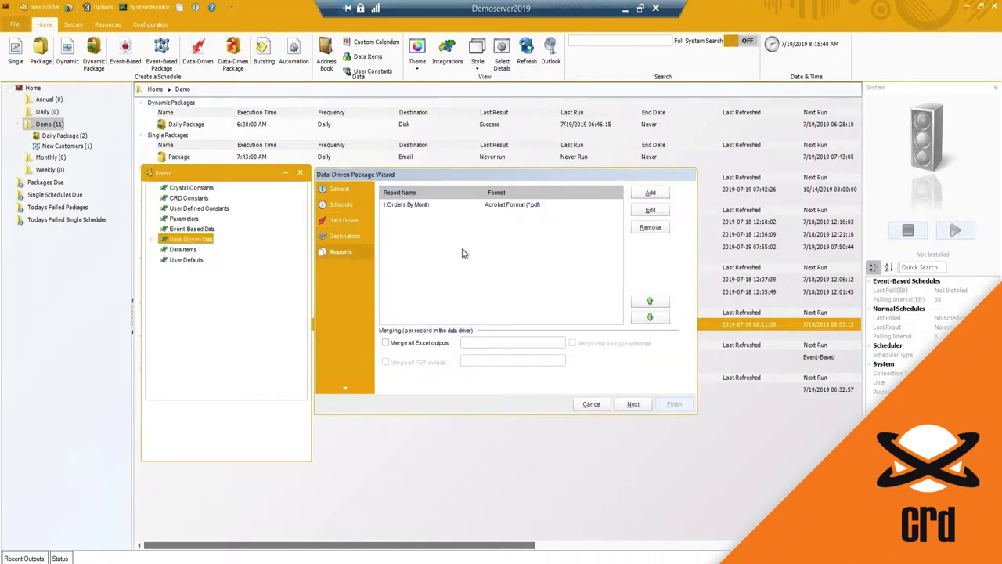
{"action": "left_click", "coordinate": [414, 211]}
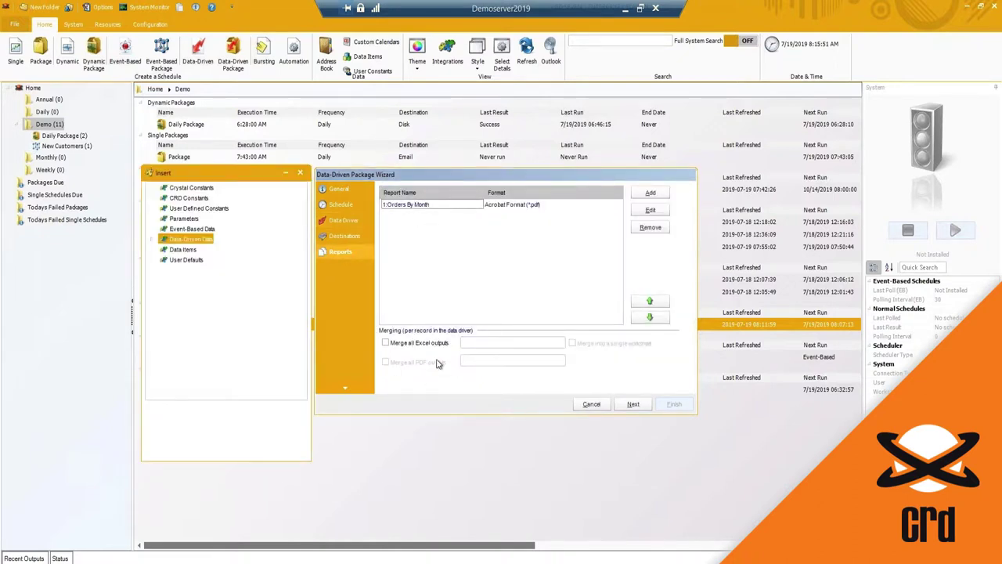
{"action": "left_click", "coordinate": [345, 221]}
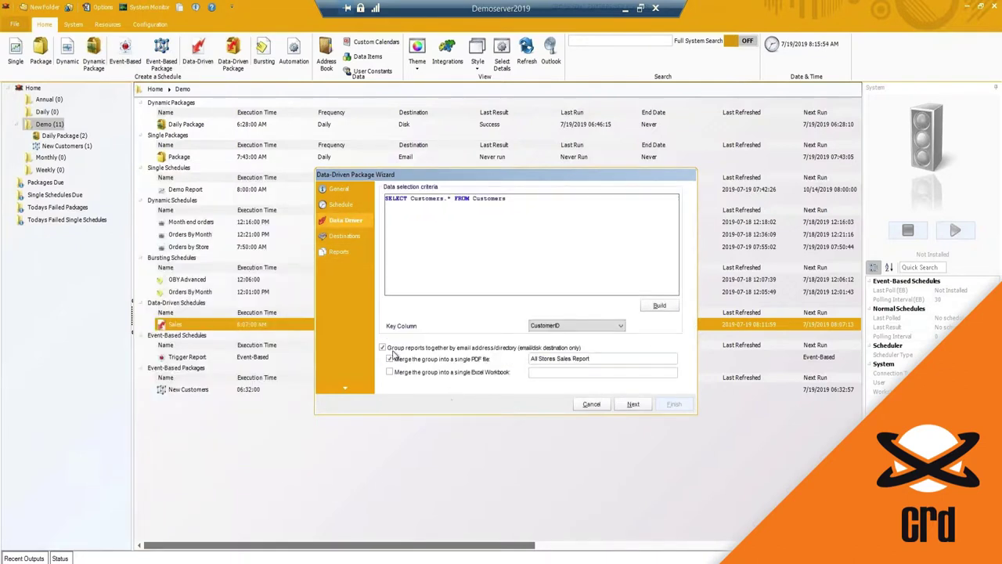
{"action": "left_click", "coordinate": [335, 252]}
- Keep the default exception handling, add no custom tasks and finish creating the data-driven package
{"action": "left_click", "coordinate": [631, 404]}
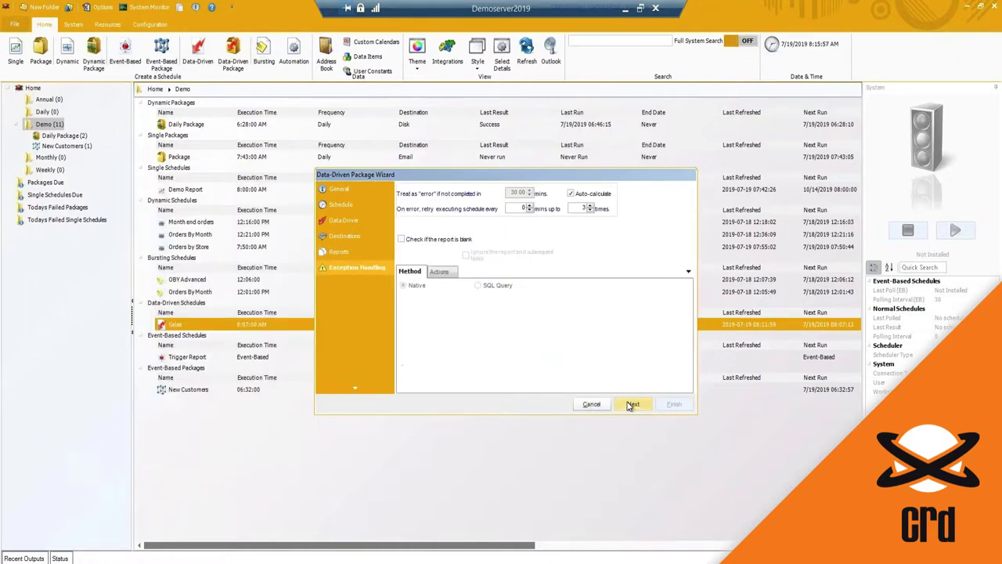
{"action": "left_click", "coordinate": [631, 405]}
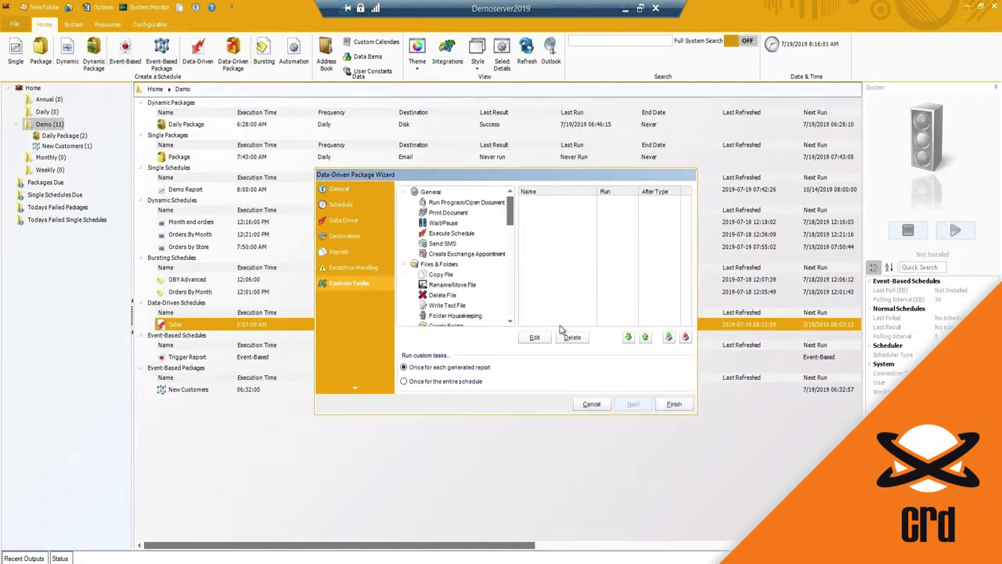
{"action": "left_click", "coordinate": [676, 407]}
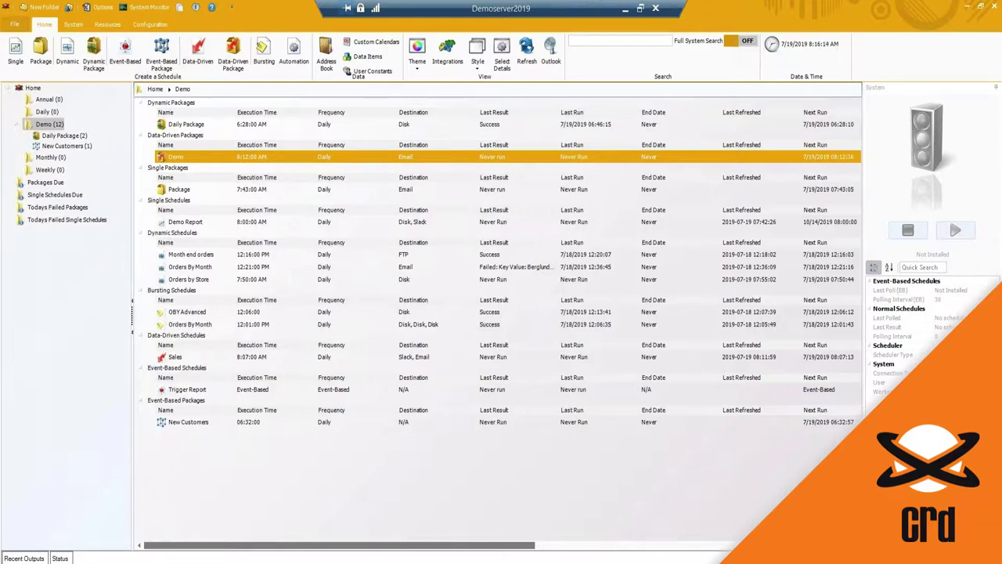
- Start a bursting schedule named Orders by Customer from samplerpt-parameter.rpt in the Demo folder, repeating every 1 day
{"action": "left_click", "coordinate": [271, 52]}
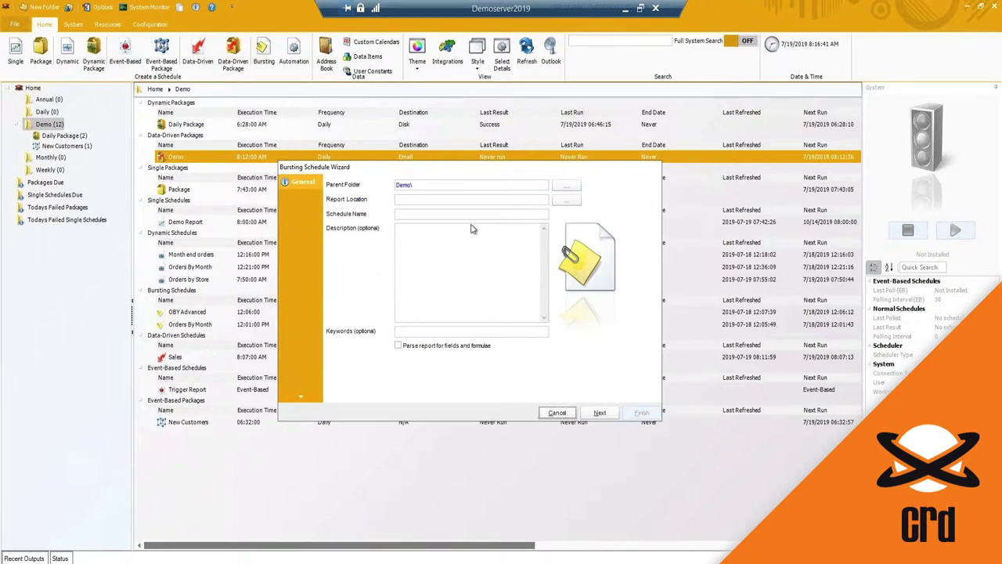
{"action": "left_click", "coordinate": [567, 200]}
{"action": "left_click", "coordinate": [421, 260]}
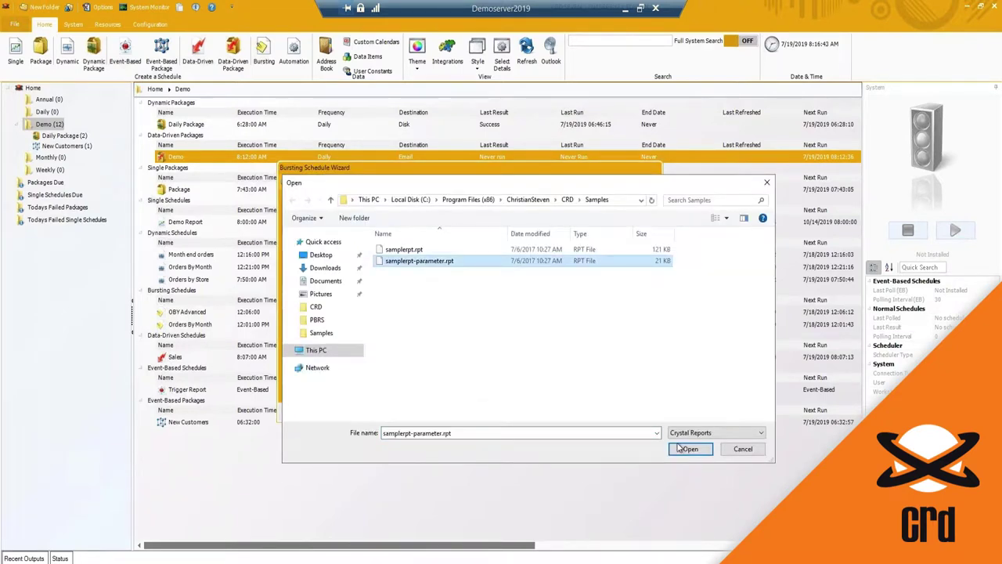
{"action": "left_click", "coordinate": [690, 449]}
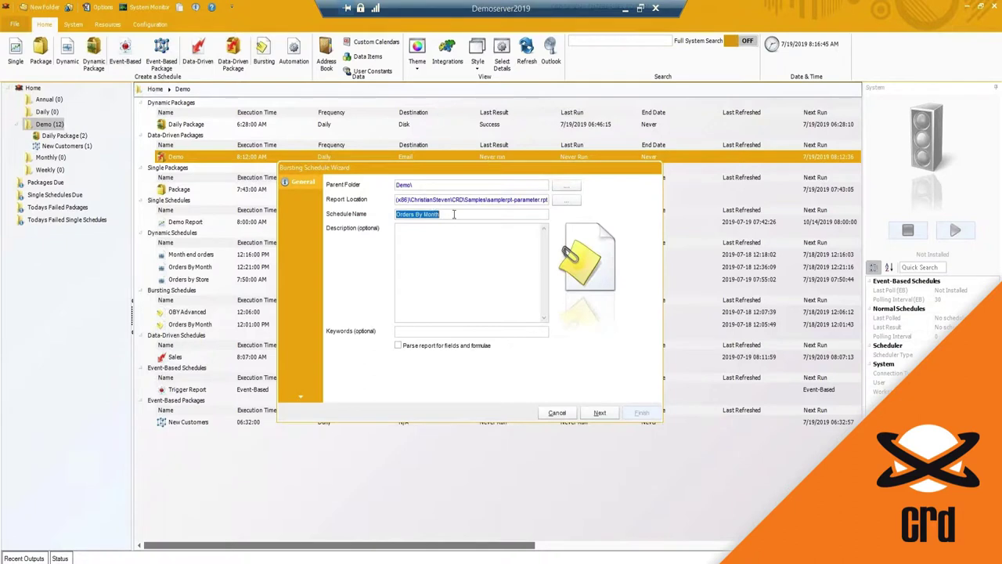
{"action": "type", "text": "Orders by Customer"}
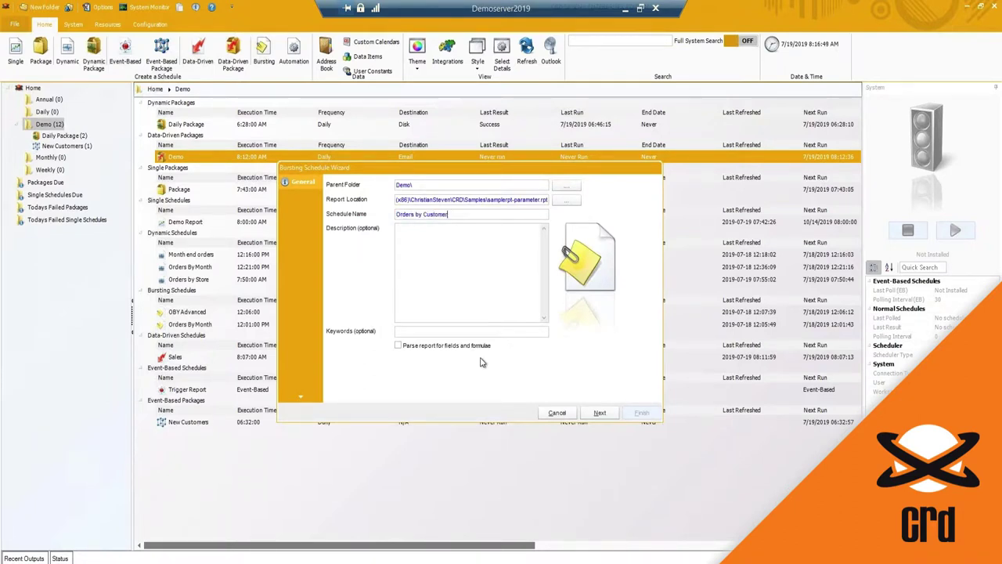
{"action": "left_click", "coordinate": [599, 413]}
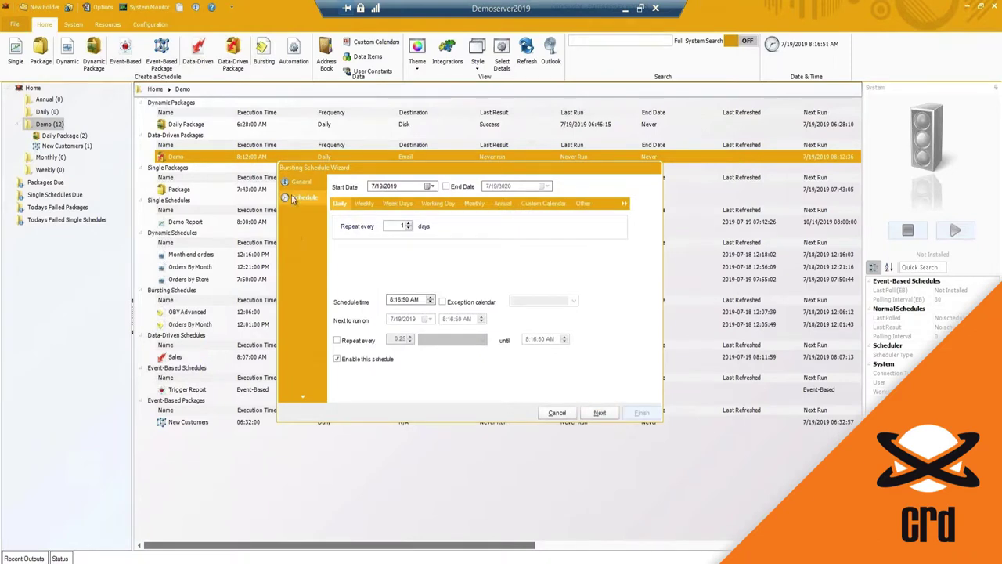
{"action": "left_click", "coordinate": [600, 413]}
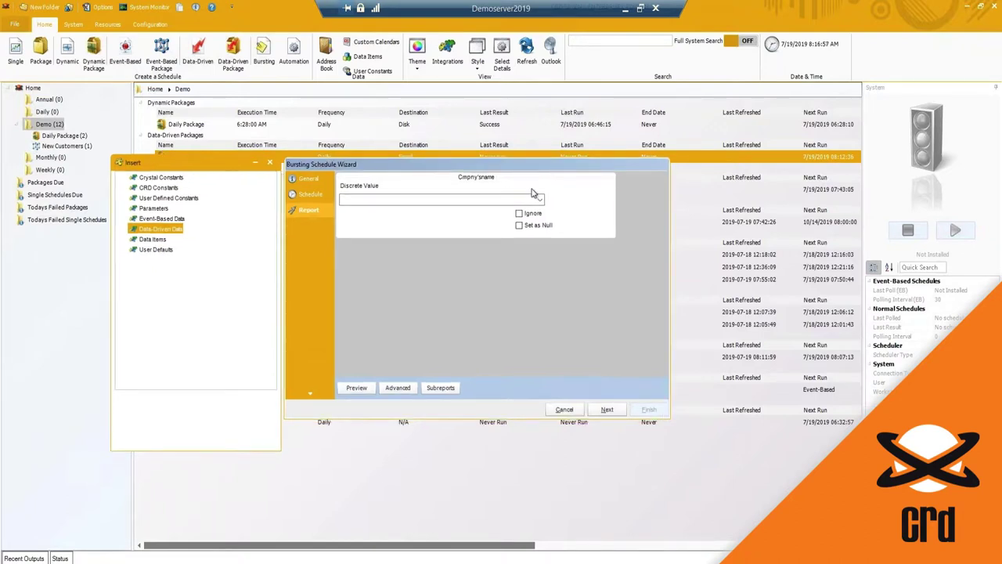
- Set the bursting report's company name parameter to Consolidated Holdings and keep the default report options
{"action": "left_click", "coordinate": [539, 201]}
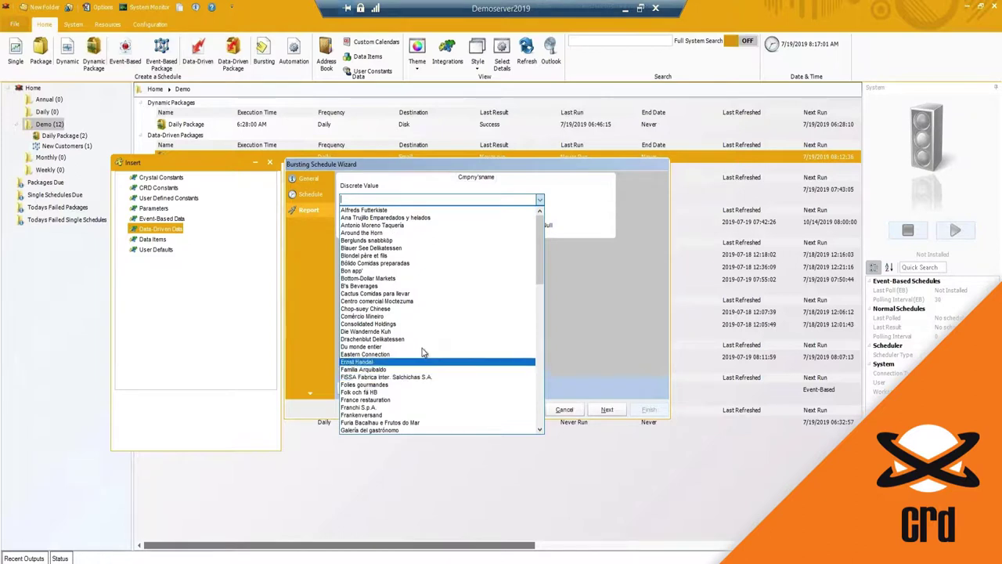
{"action": "left_click", "coordinate": [415, 323]}
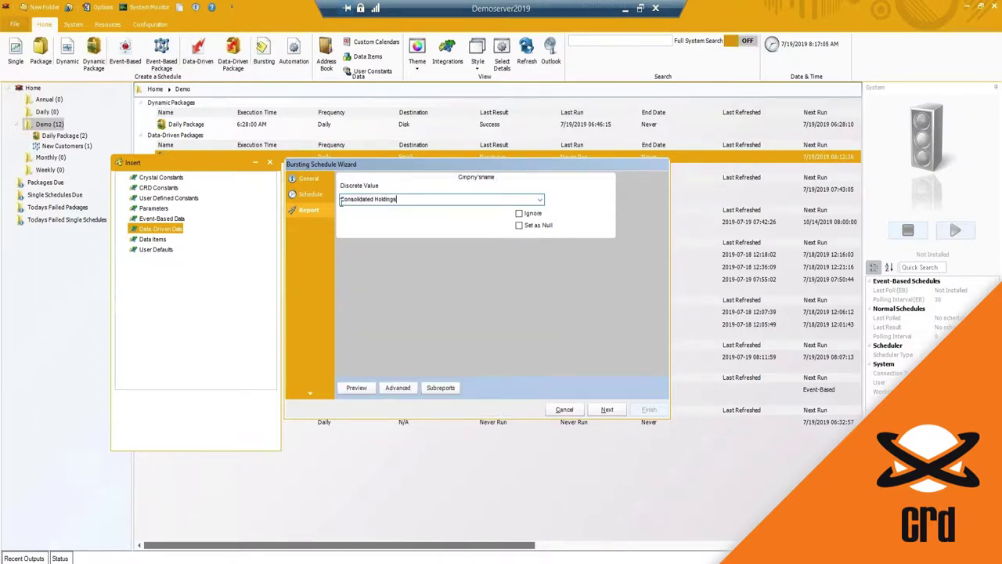
{"action": "left_click", "coordinate": [413, 197]}
{"action": "left_click", "coordinate": [607, 410]}
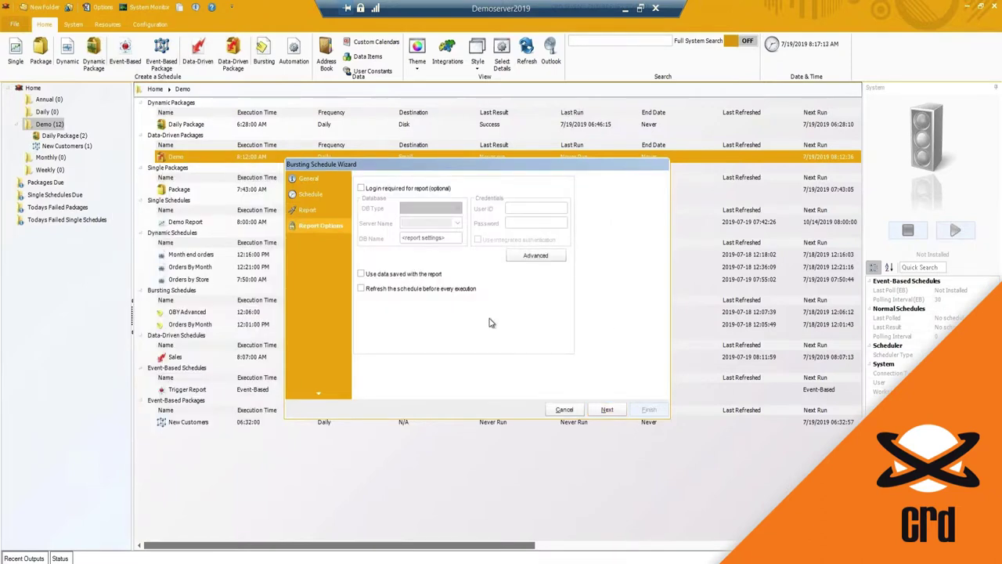
{"action": "left_click", "coordinate": [608, 411]}
{"action": "left_click", "coordinate": [608, 410]}
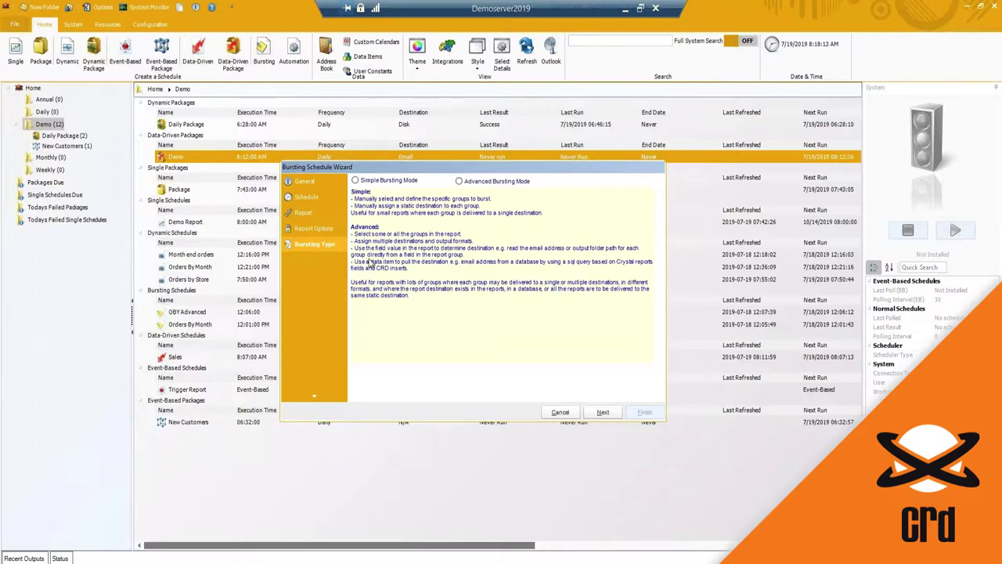
- Use simple bursting mode grouped on Customers.CompanyName and choose Consolidated Holdings as the report group value
{"action": "left_click", "coordinate": [377, 182]}
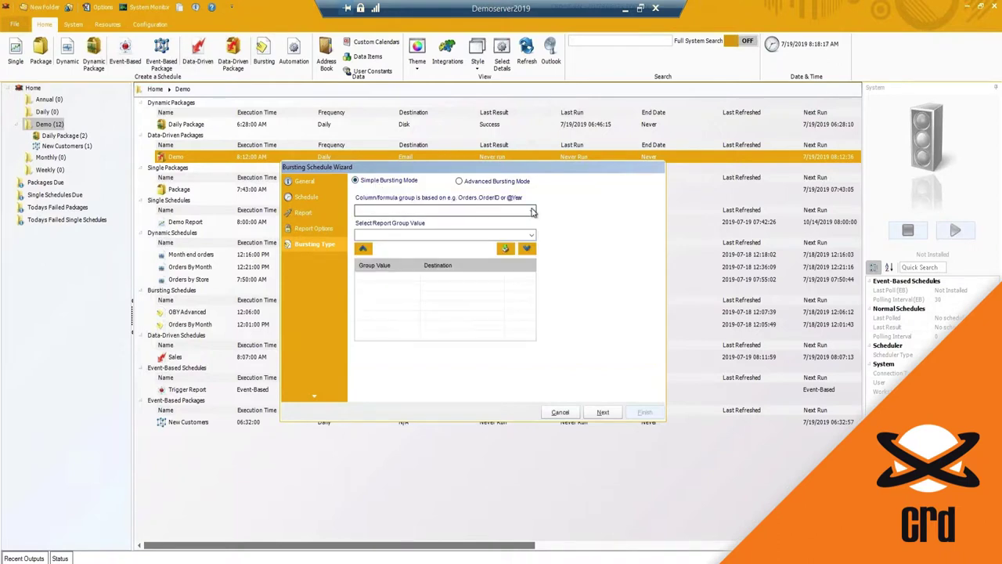
{"action": "left_click", "coordinate": [532, 212]}
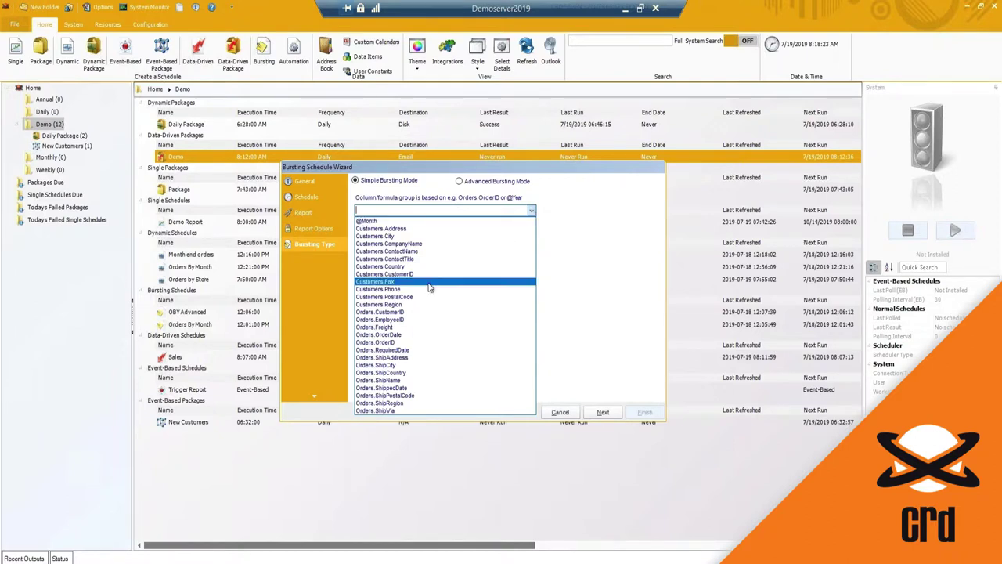
{"action": "left_click", "coordinate": [420, 245]}
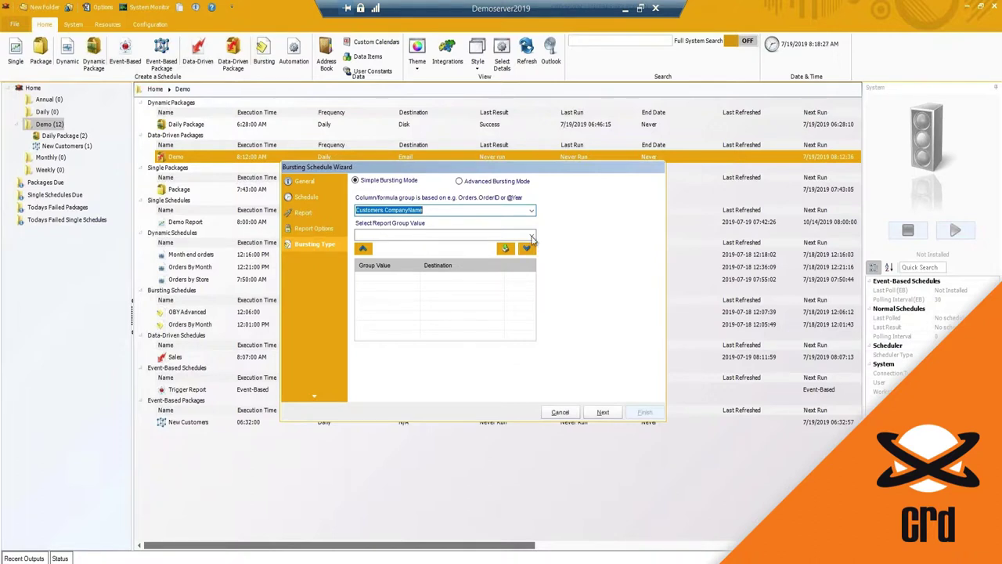
{"action": "left_click", "coordinate": [531, 235]}
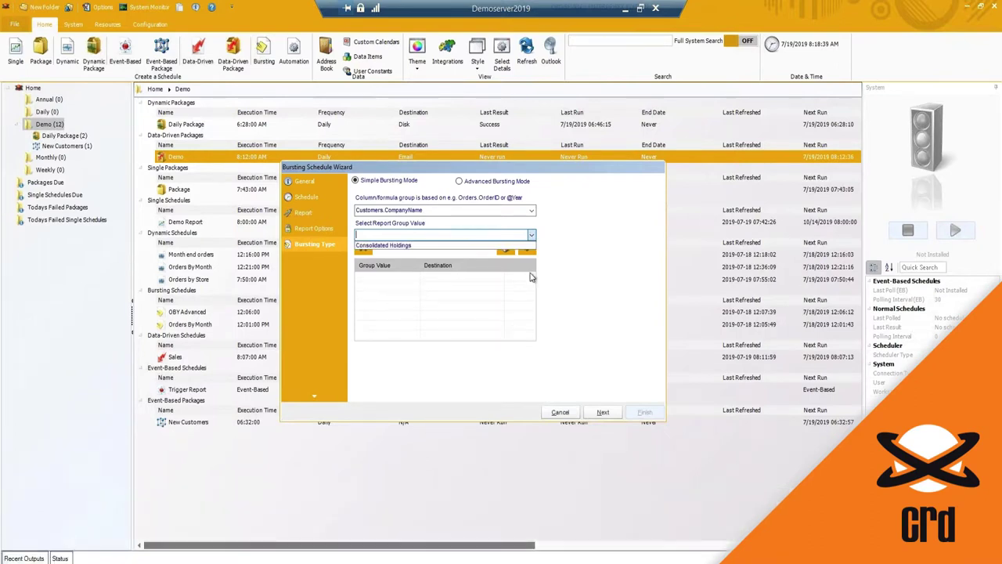
{"action": "left_click", "coordinate": [394, 249]}
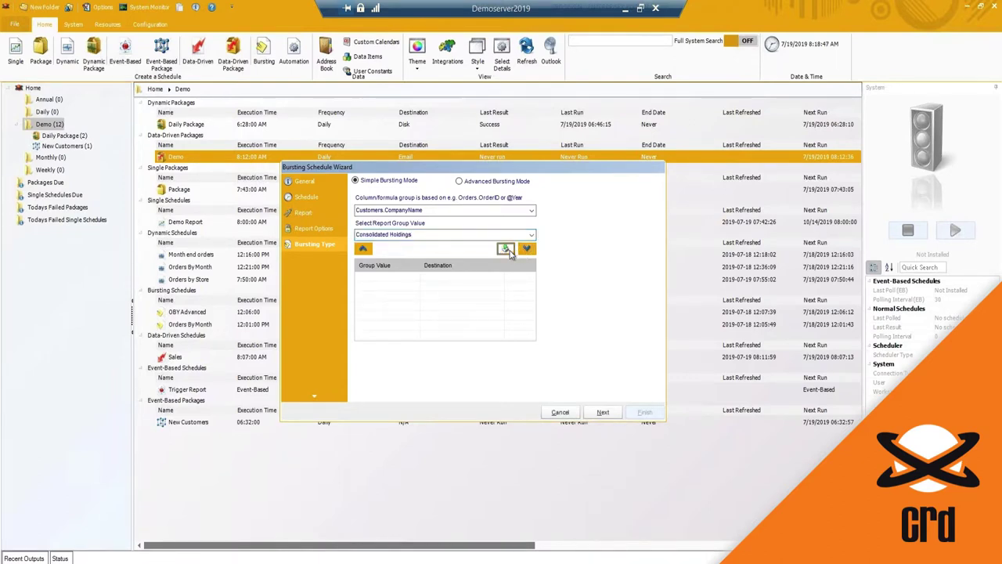
- Add a Disk destination for the Consolidated Holdings group, saving to the CRD folder inside Demo Reports on the desktop
{"action": "left_click", "coordinate": [505, 248]}
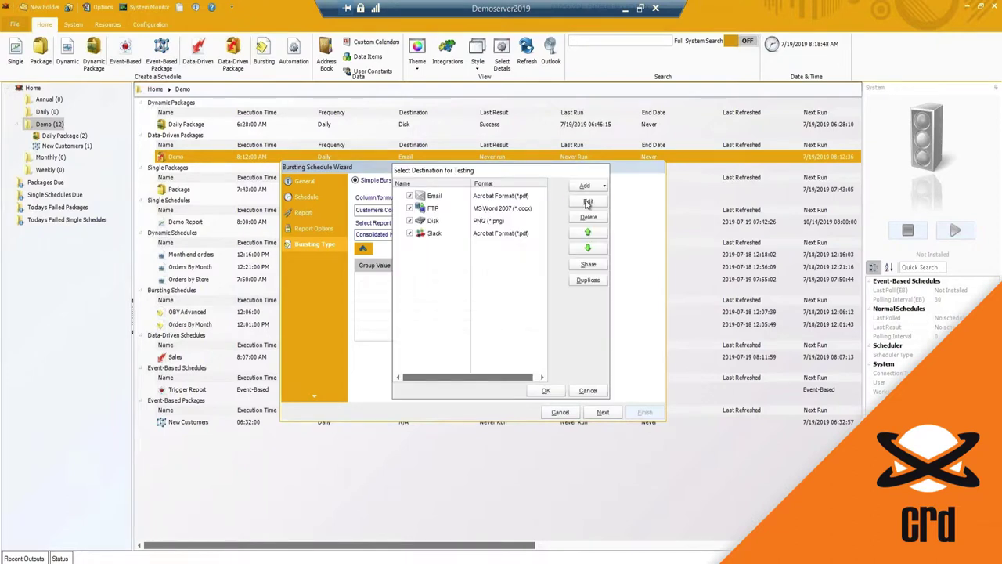
{"action": "left_click", "coordinate": [587, 390]}
{"action": "left_click", "coordinate": [529, 248]}
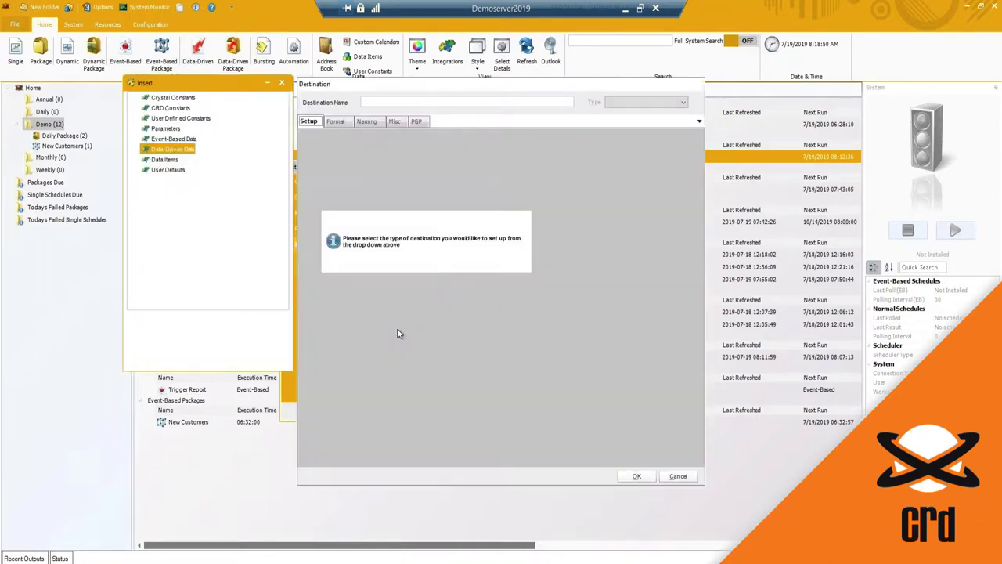
{"action": "left_click", "coordinate": [642, 103]}
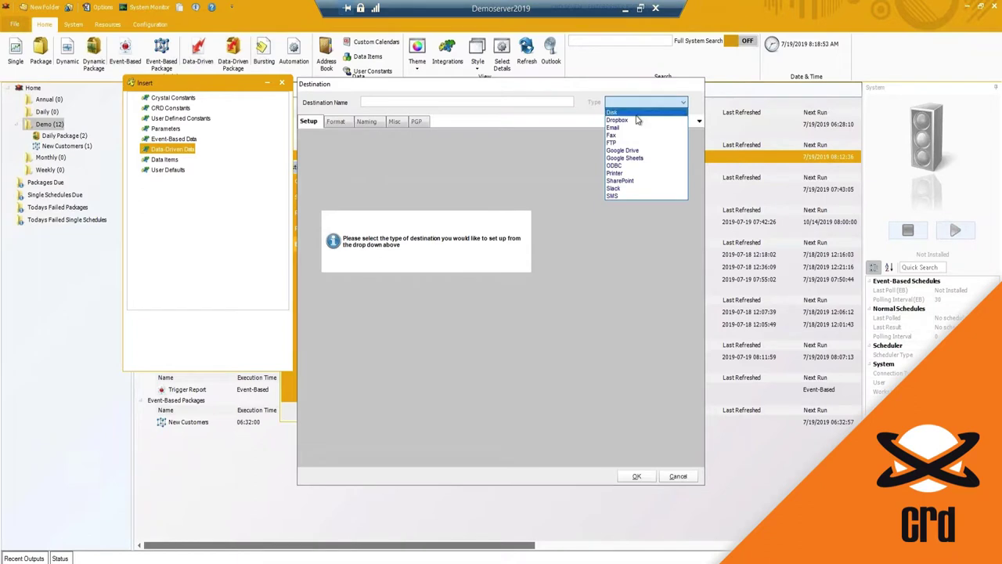
{"action": "left_click", "coordinate": [632, 114]}
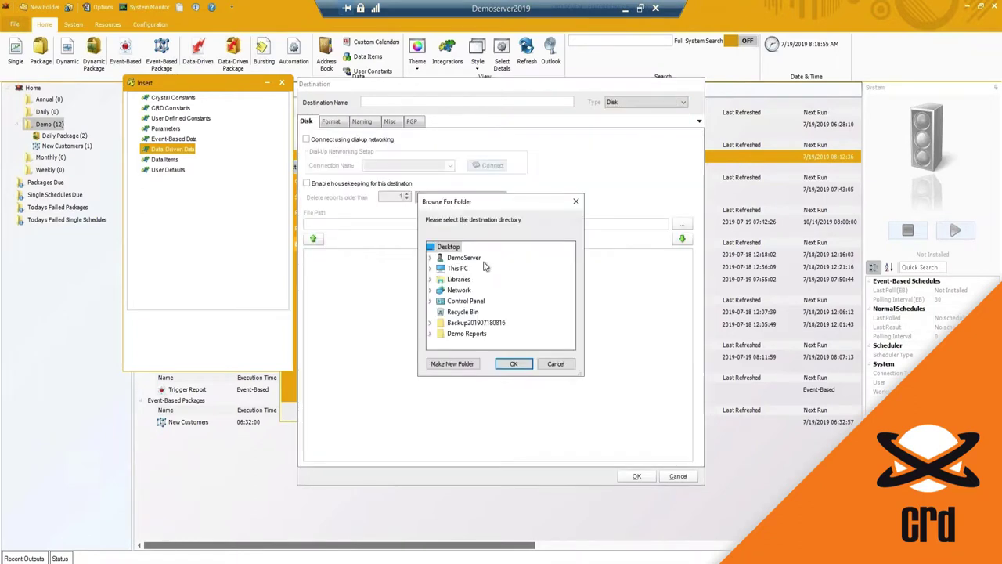
{"action": "double_click", "coordinate": [467, 334]}
{"action": "double_click", "coordinate": [465, 334]}
{"action": "left_click", "coordinate": [513, 363]}
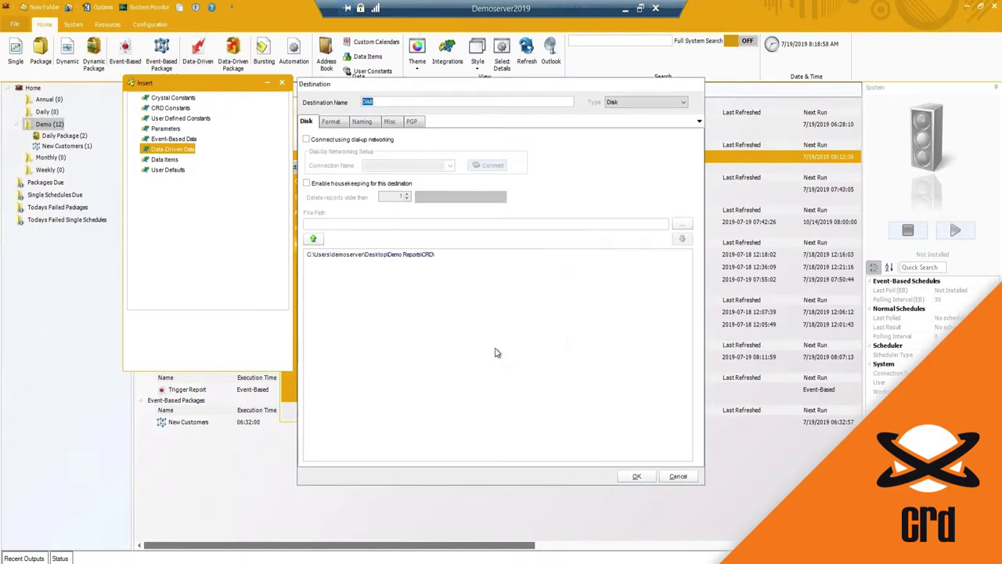
- Set the Disk destination's output format to Acrobat Format (*.pdf) and save the destination
{"action": "left_click", "coordinate": [336, 124]}
{"action": "left_click", "coordinate": [450, 137]}
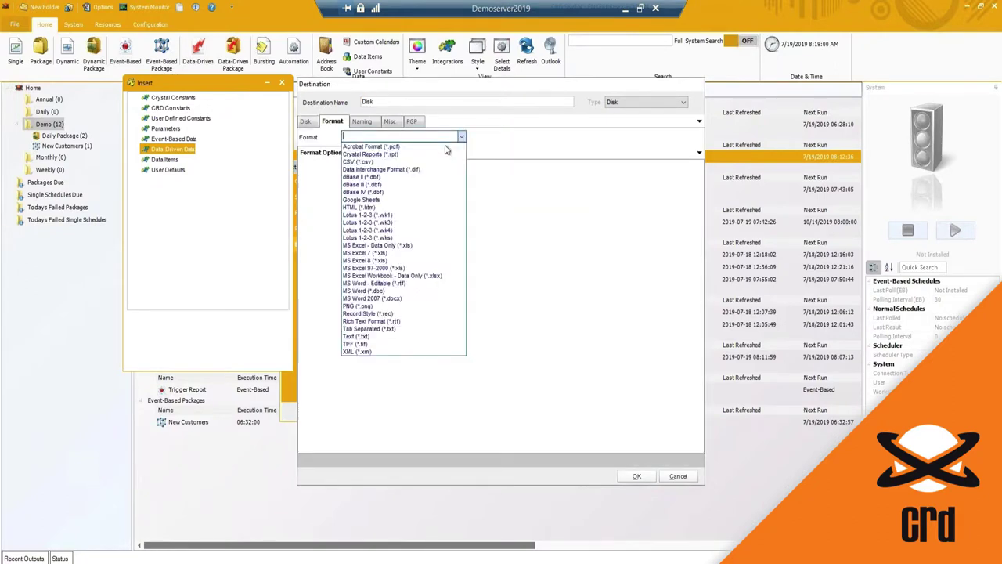
{"action": "left_click", "coordinate": [430, 147]}
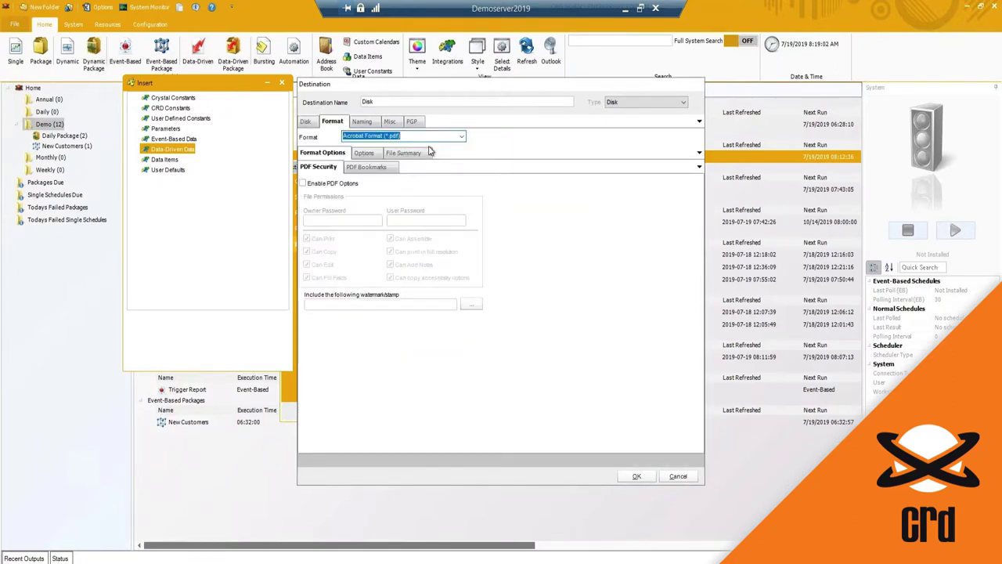
{"action": "left_click", "coordinate": [634, 476]}
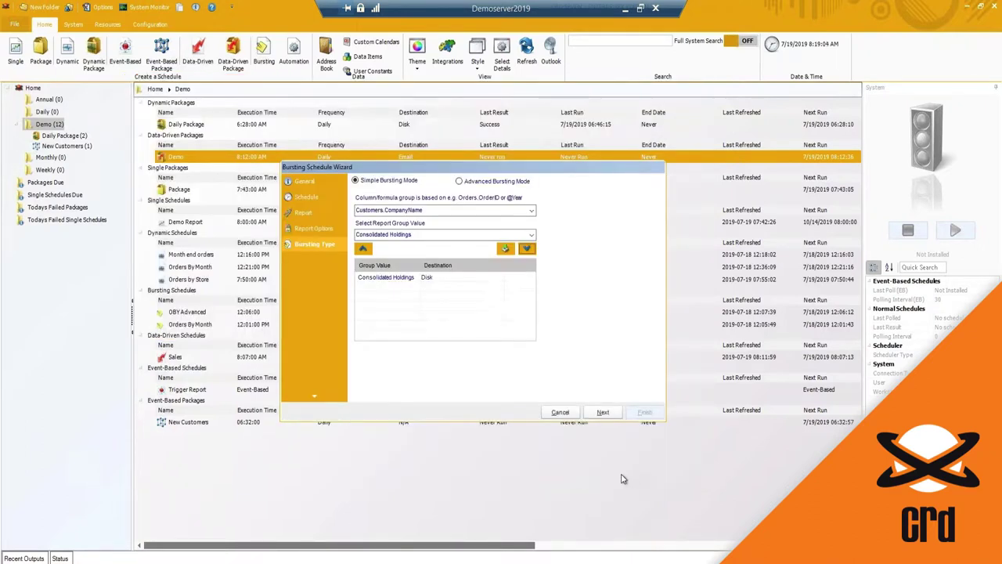
- Keep the default exception handling, add no custom tasks and finish creating the bursting schedule
{"action": "left_click", "coordinate": [601, 412]}
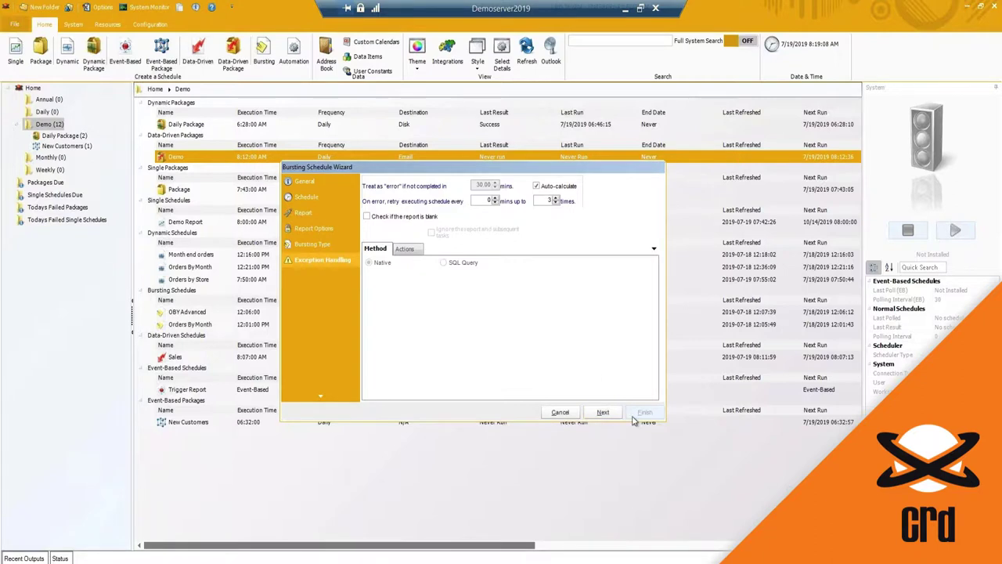
{"action": "left_click", "coordinate": [601, 412]}
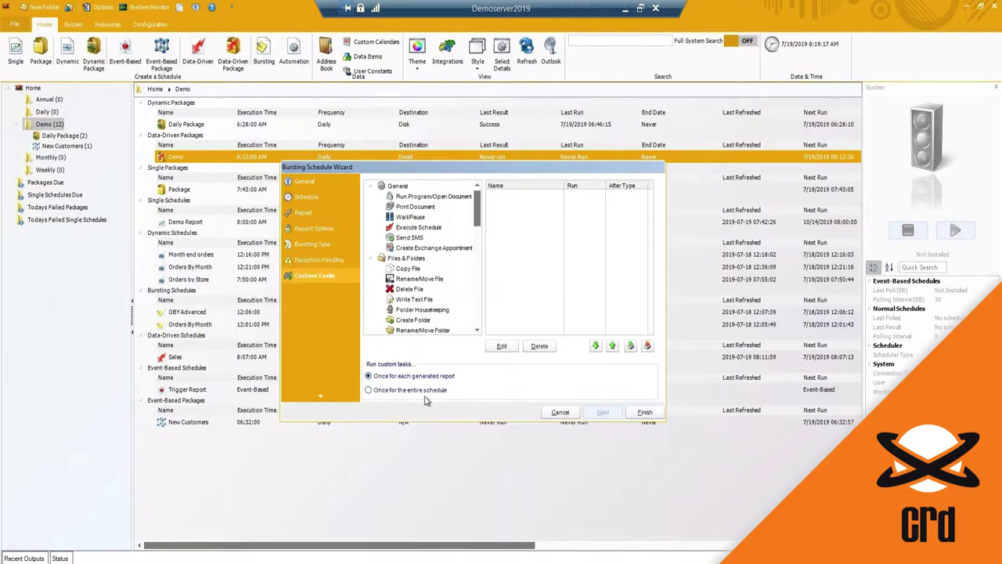
{"action": "left_click", "coordinate": [643, 412]}
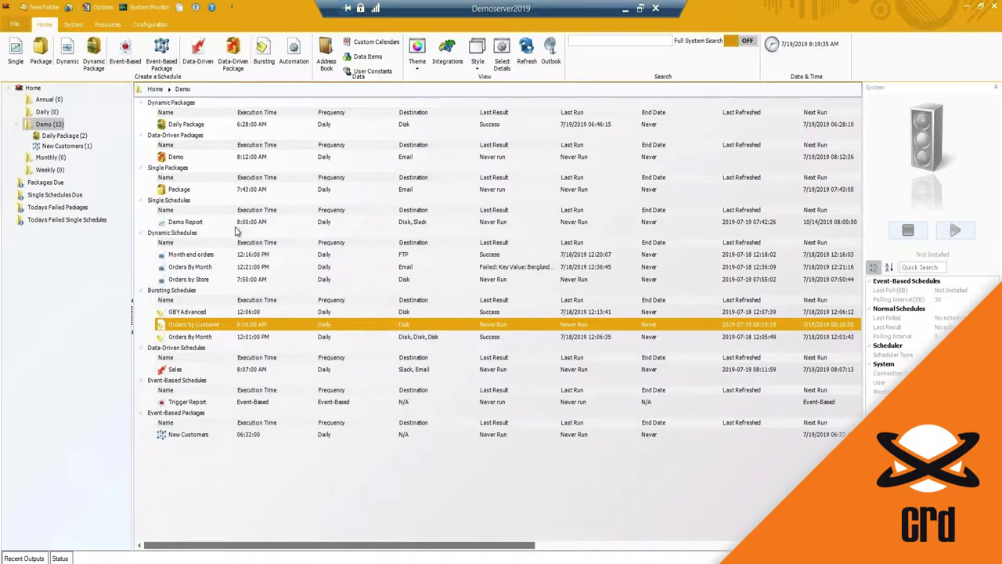
- Open the OBY Advanced bursting schedule's properties and review its report parameter, report options and advanced bursting mode settings
{"action": "left_click", "coordinate": [194, 312]}
{"action": "double_click", "coordinate": [187, 313]}
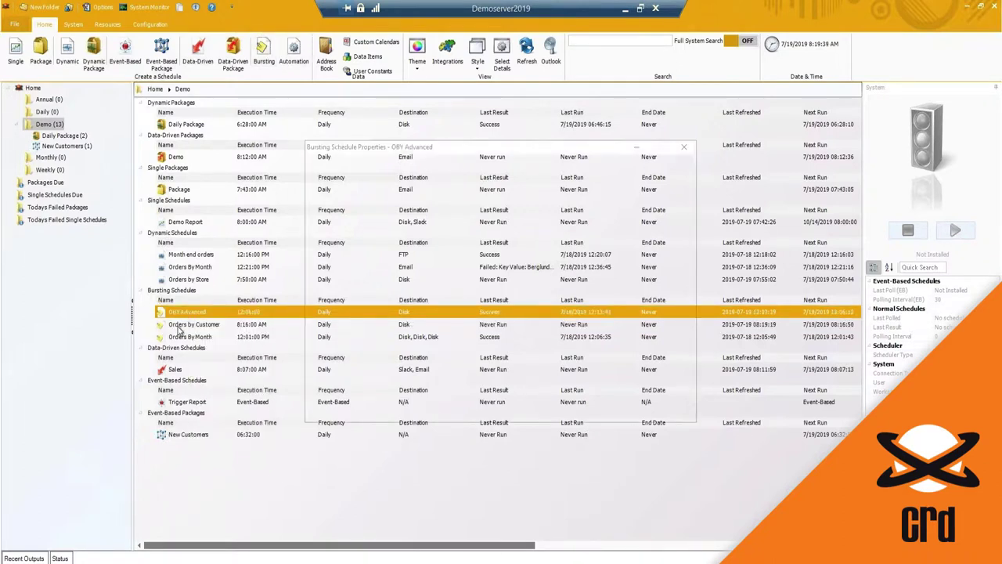
{"action": "left_click", "coordinate": [335, 179]}
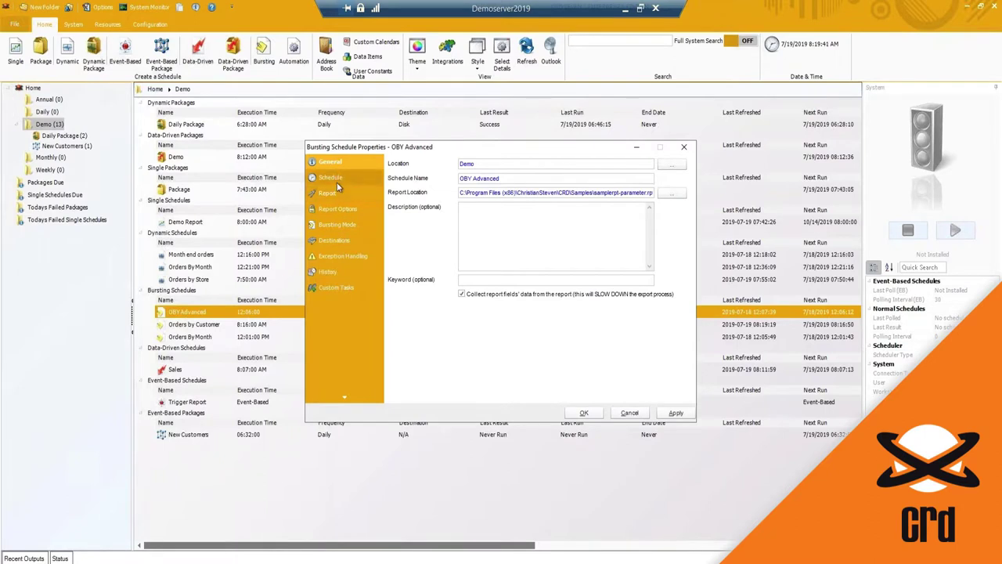
{"action": "left_click", "coordinate": [336, 193]}
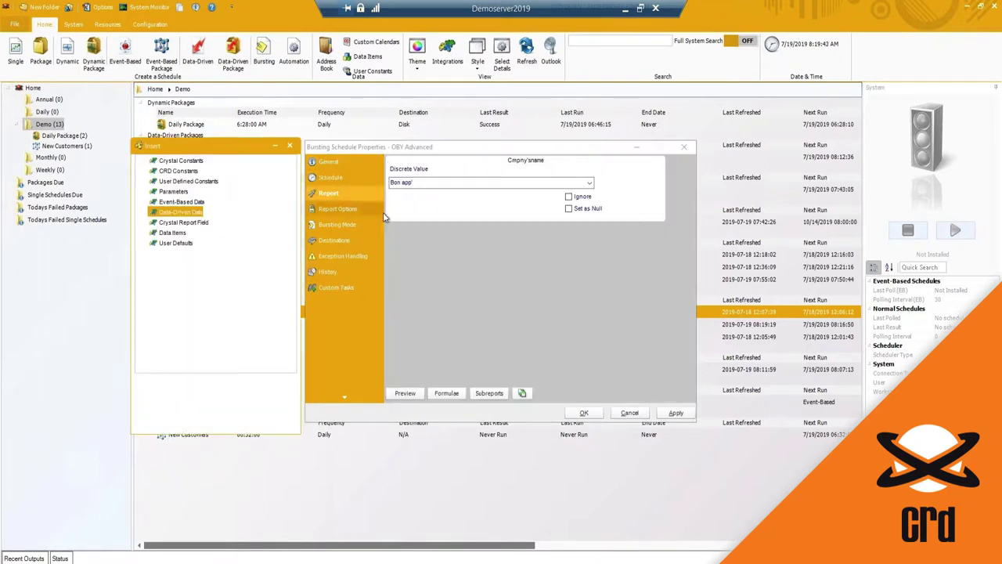
{"action": "left_click", "coordinate": [419, 184]}
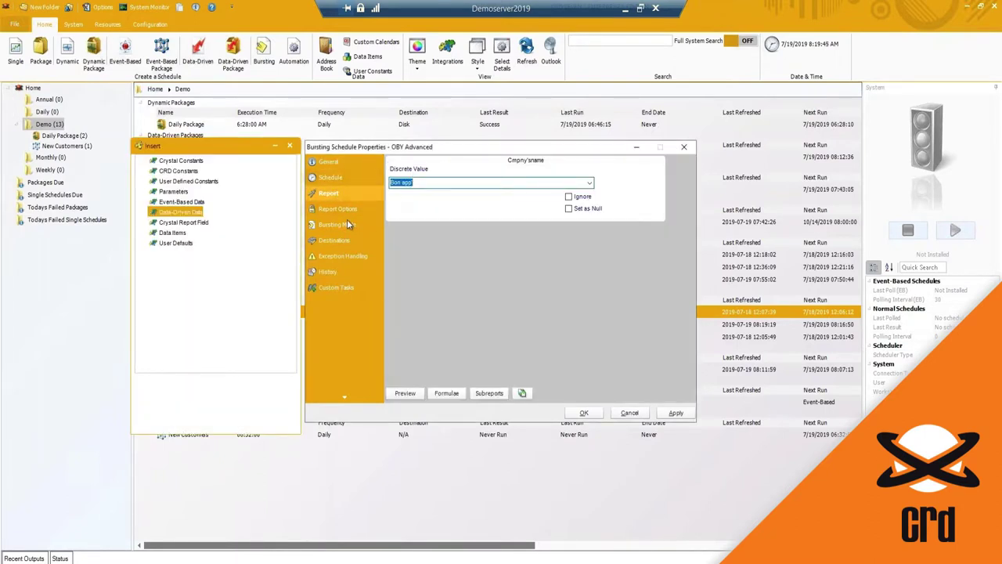
{"action": "left_click", "coordinate": [343, 209]}
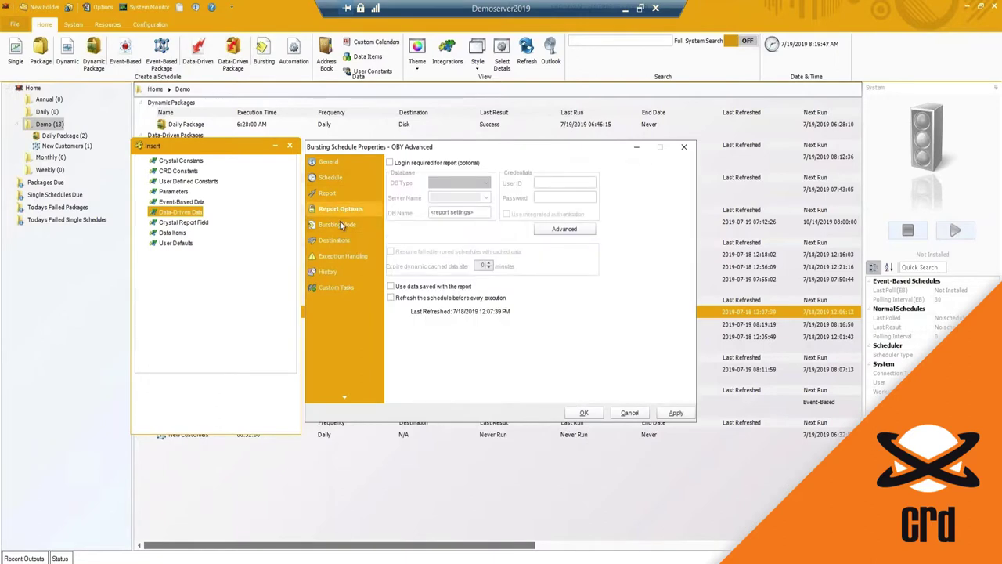
{"action": "left_click", "coordinate": [340, 224]}
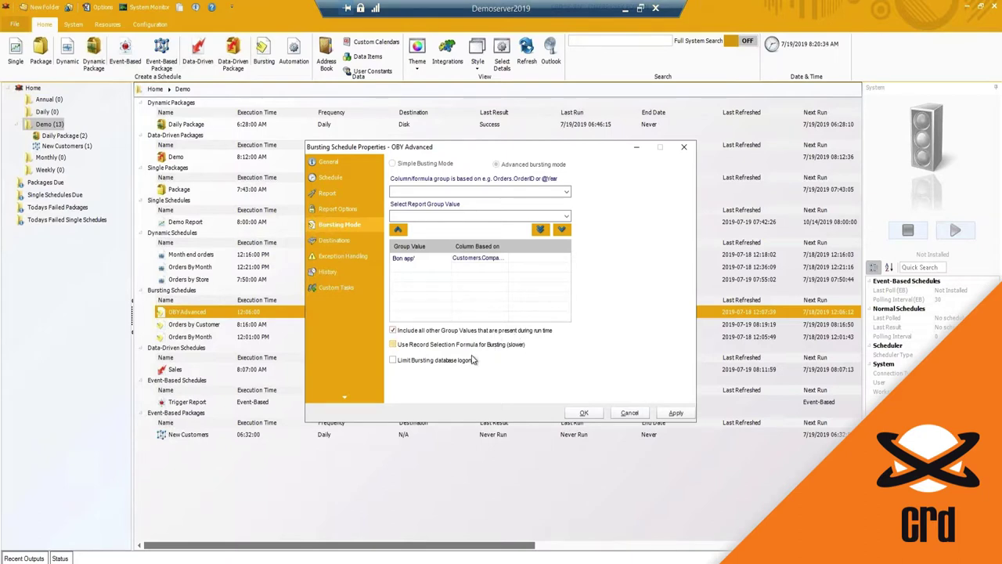
- Check OBY Advanced's schedule timing, its report field data collection option and its destinations
{"action": "left_click", "coordinate": [327, 176]}
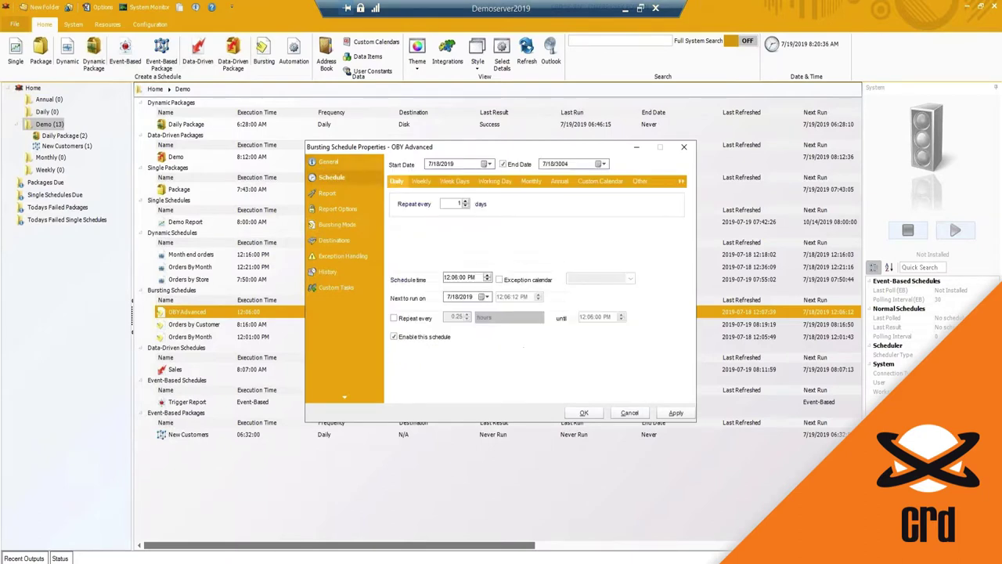
{"action": "left_click", "coordinate": [330, 161]}
{"action": "left_click", "coordinate": [461, 294]}
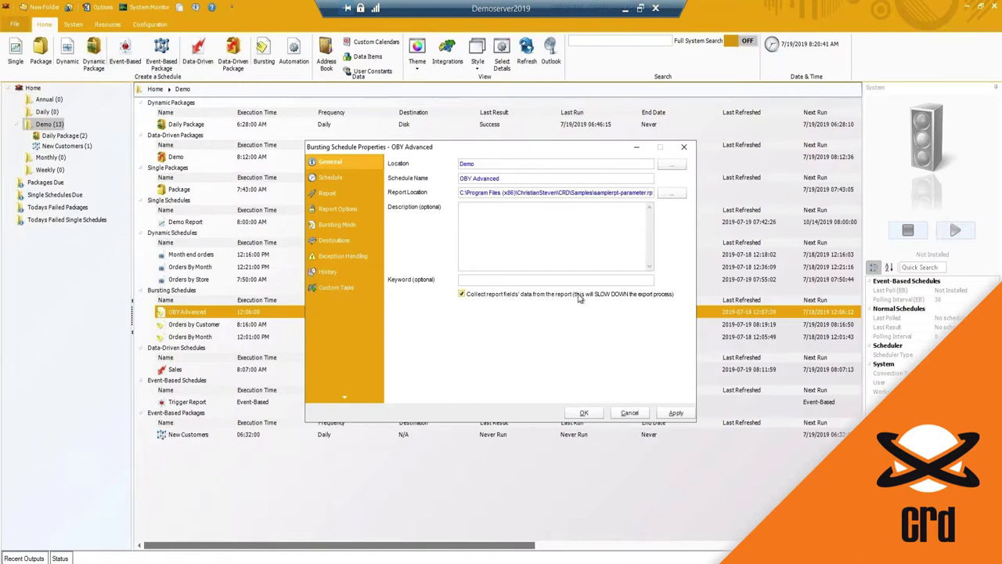
{"action": "left_click", "coordinate": [331, 239]}
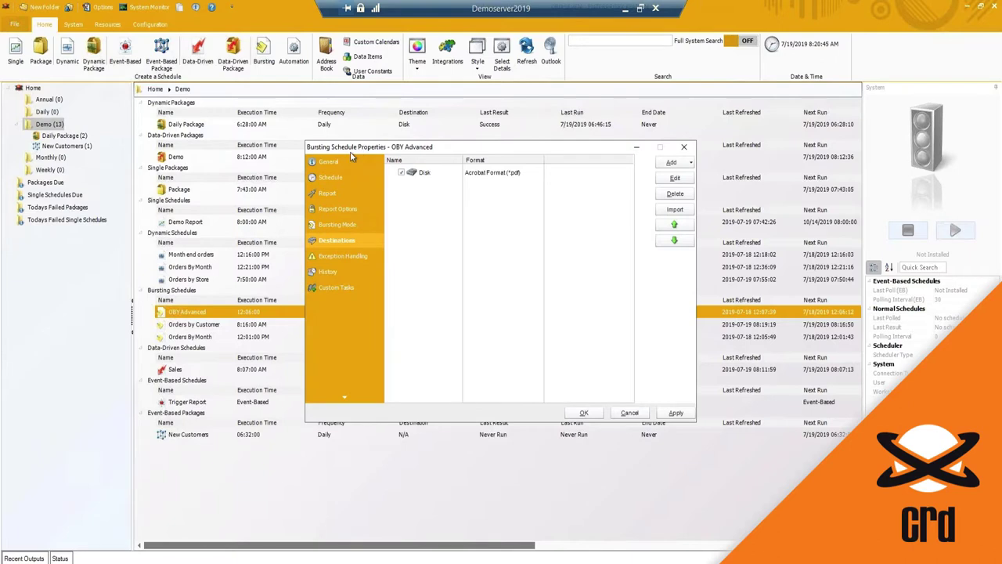
- Start adding an Email destination to the OBY Advanced bursting schedule
{"action": "left_click_drag", "start_coordinate": [358, 150], "coordinate": [351, 158]}
{"action": "left_click", "coordinate": [683, 170]}
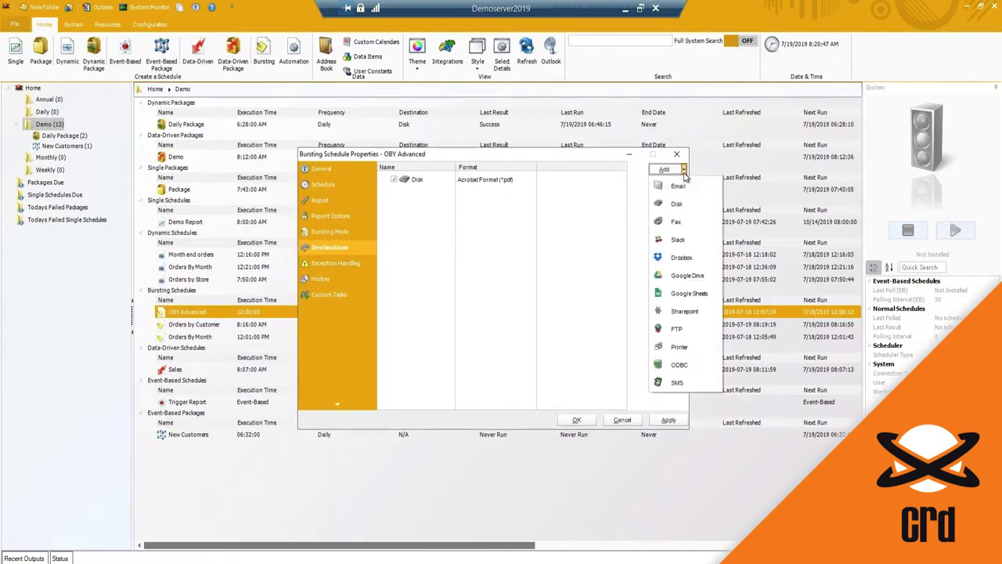
{"action": "left_click", "coordinate": [681, 170]}
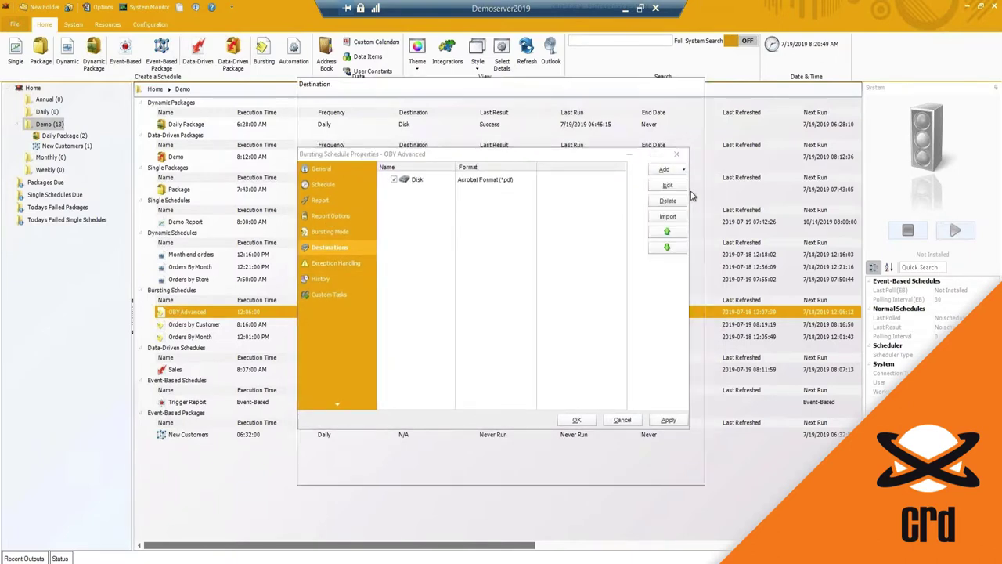
{"action": "left_click_drag", "start_coordinate": [494, 91], "coordinate": [503, 94]}
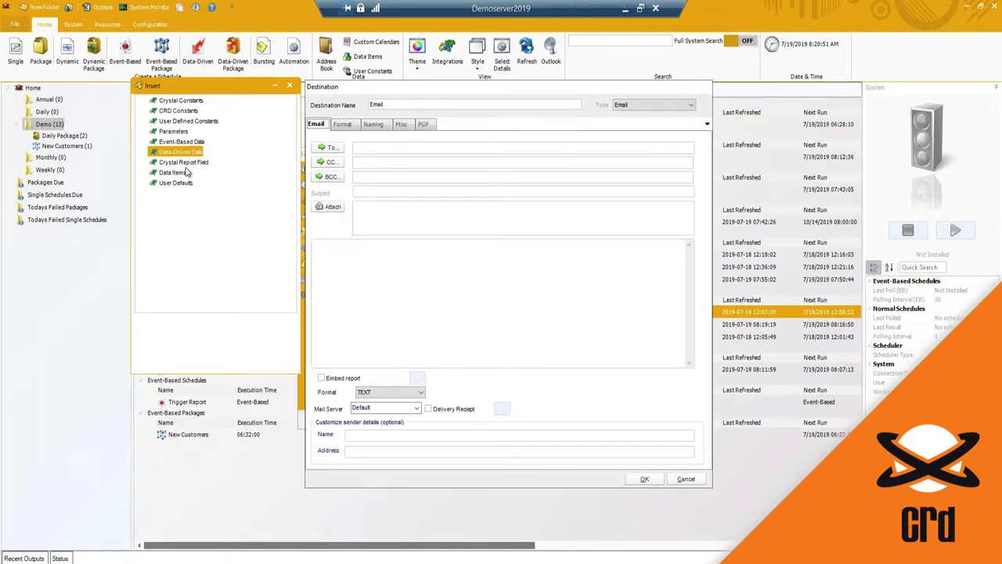
- Examine which Crystal report fields are available as inserts for the email destination
{"action": "double_click", "coordinate": [154, 163]}
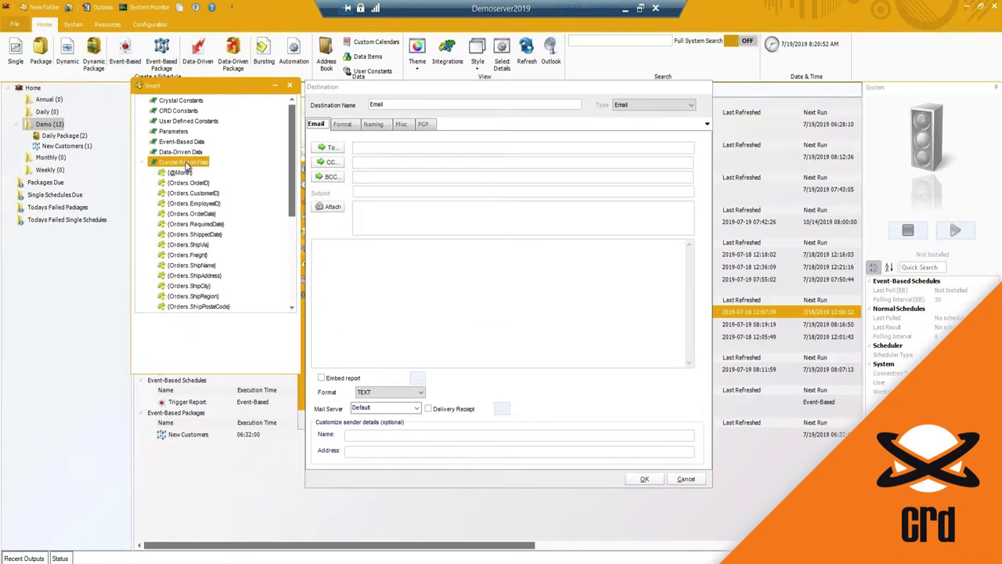
{"action": "left_click", "coordinate": [143, 163]}
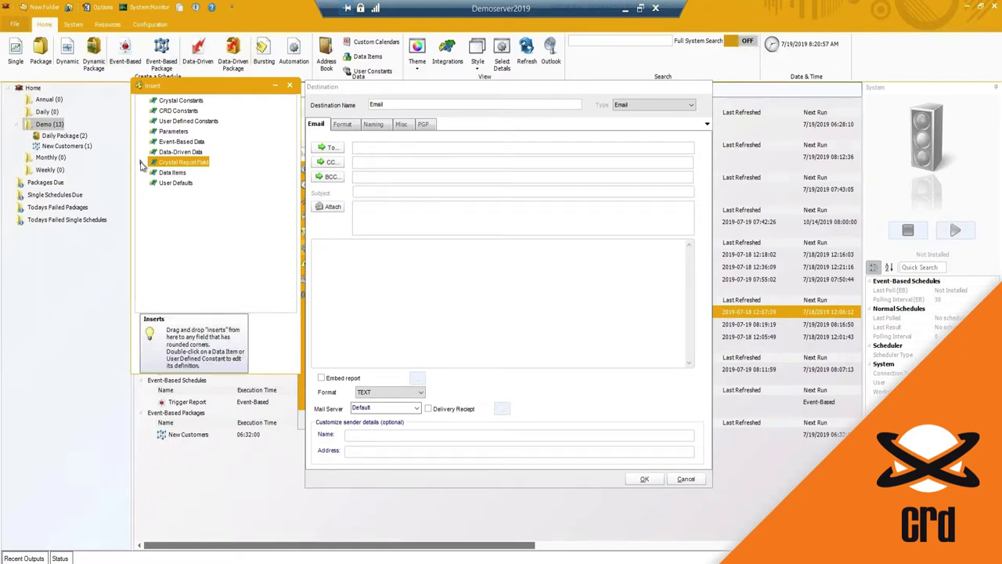
{"action": "left_click", "coordinate": [143, 163]}
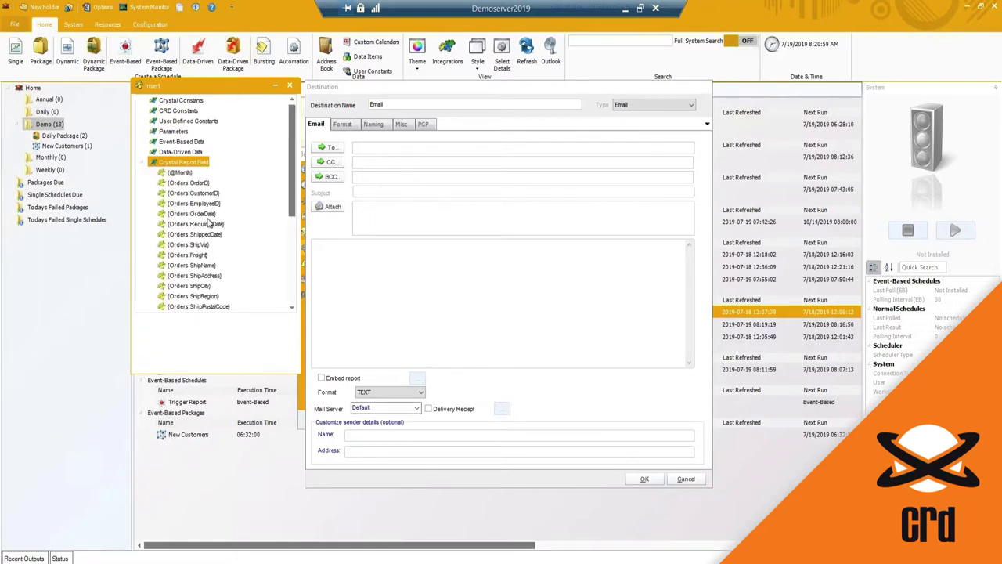
{"action": "scroll", "coordinate": [205, 231], "scroll_direction": "down", "scroll_amount": 2}
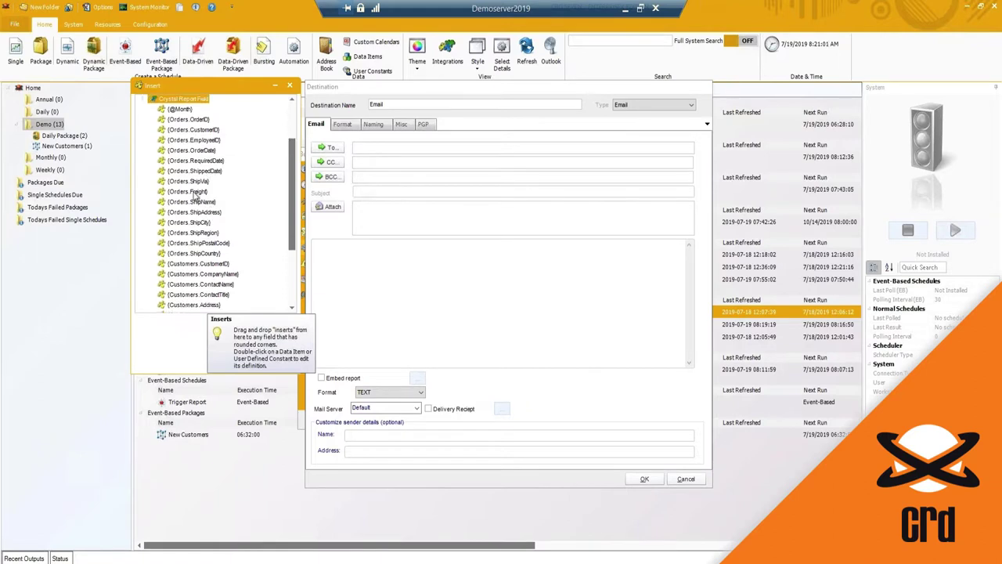
{"action": "scroll", "coordinate": [197, 249], "scroll_direction": "down", "scroll_amount": 1}
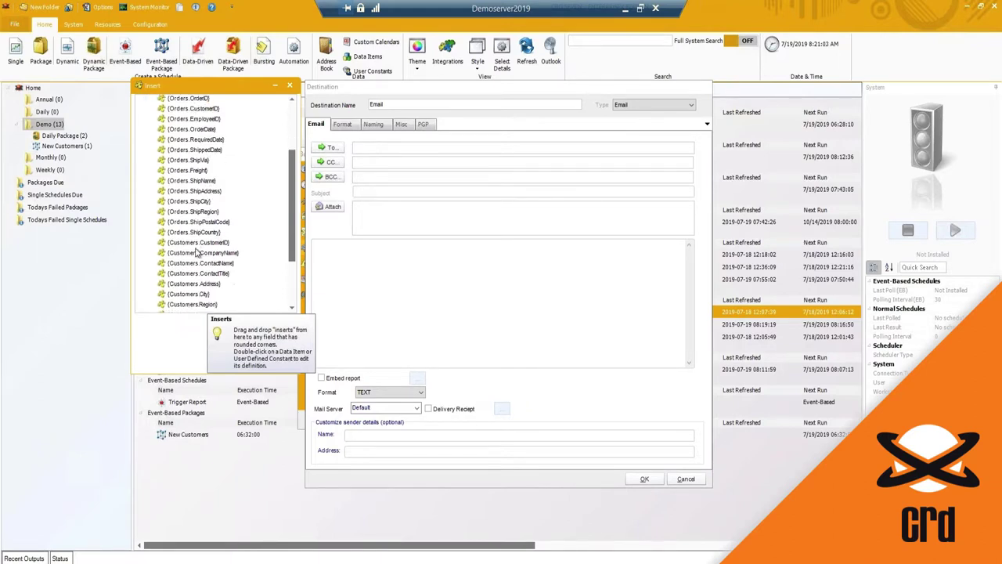
{"action": "scroll", "coordinate": [197, 250], "scroll_direction": "up", "scroll_amount": 4}
- Draft "Hi" in the email message body, browse the report field inserts, and discard the new Email destination
{"action": "left_click", "coordinate": [173, 152]}
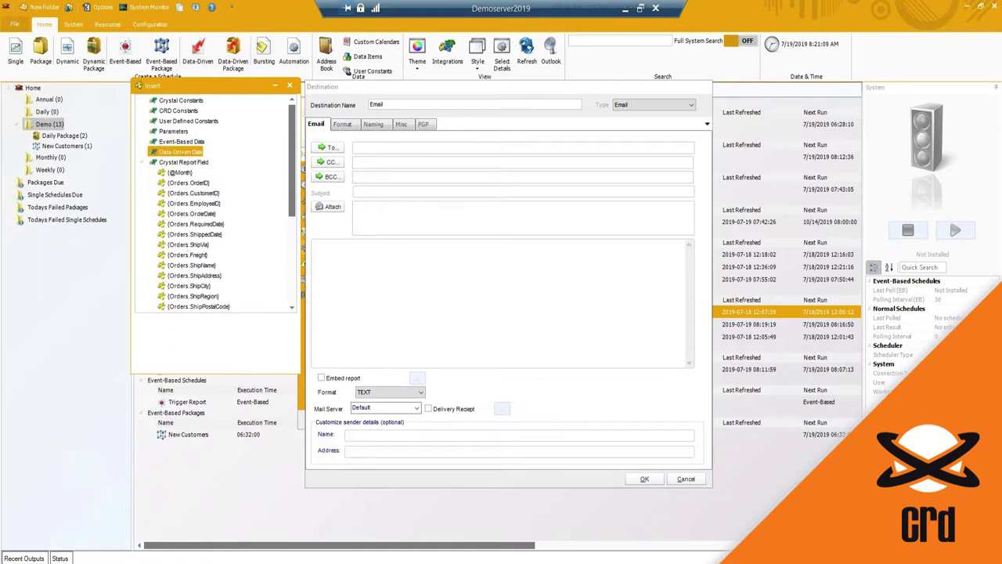
{"action": "left_click", "coordinate": [372, 282]}
{"action": "type", "text": "Hi"}
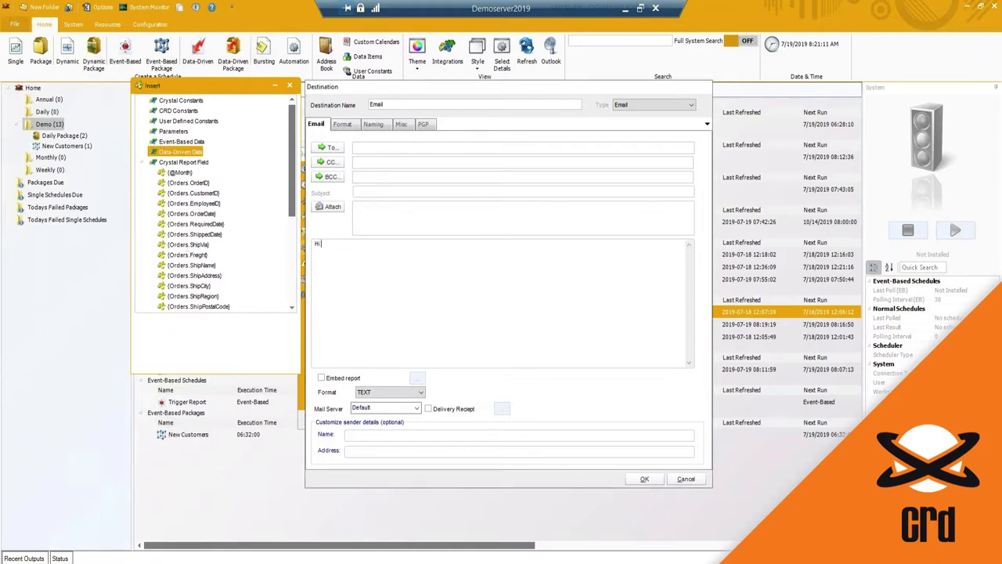
{"action": "left_click", "coordinate": [196, 183]}
{"action": "scroll", "coordinate": [210, 243], "scroll_direction": "down", "scroll_amount": 2}
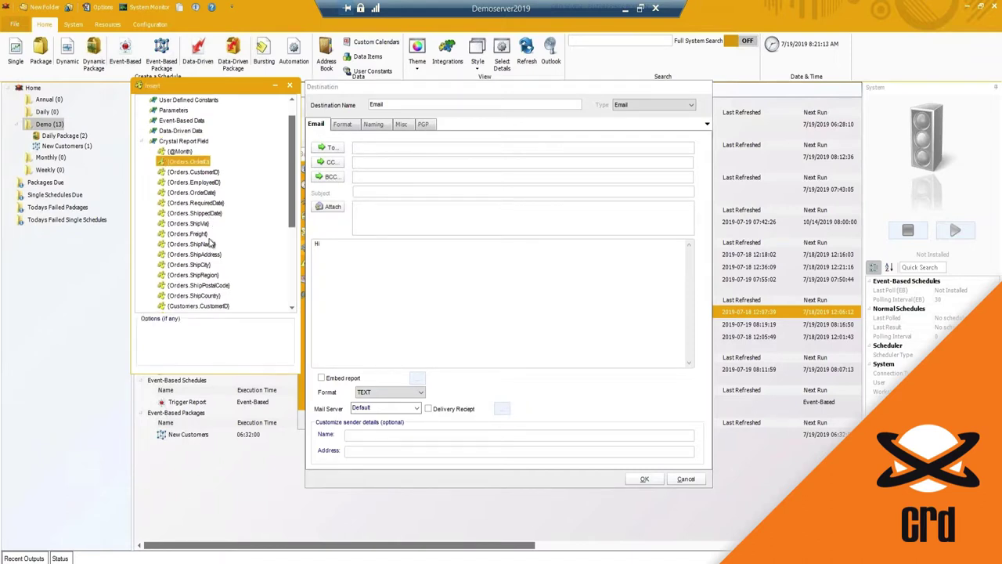
{"action": "scroll", "coordinate": [210, 243], "scroll_direction": "down", "scroll_amount": 1}
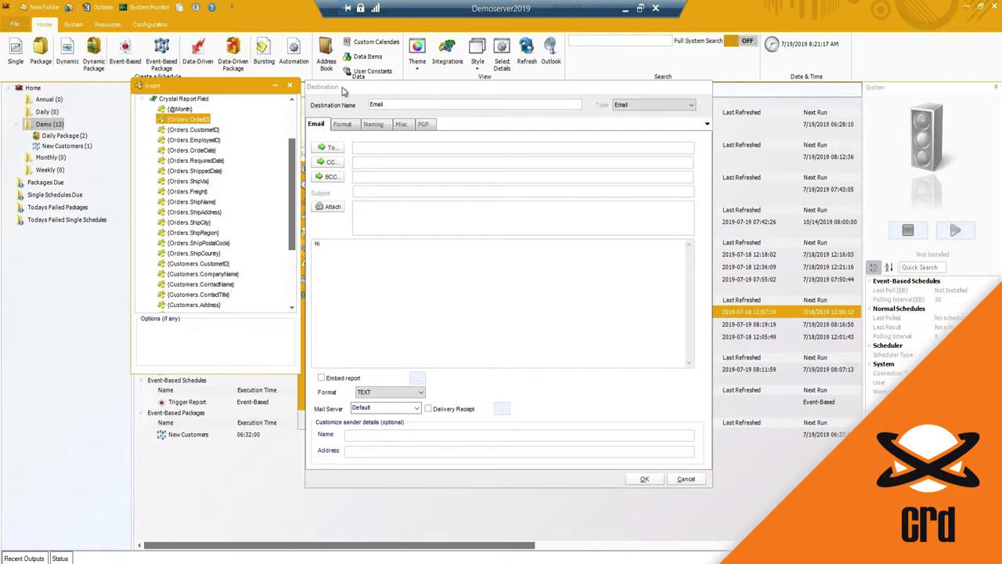
{"action": "left_click", "coordinate": [685, 478]}
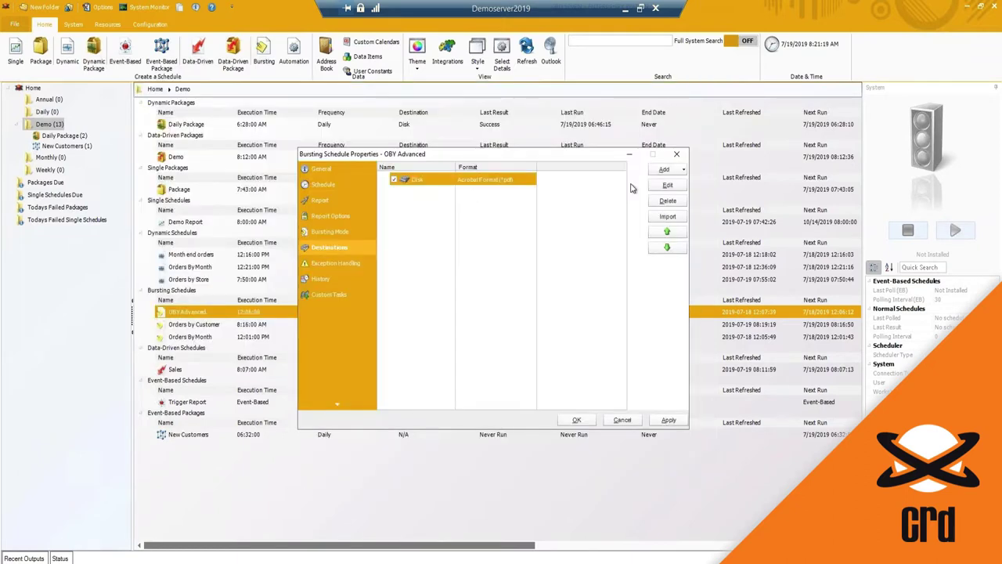
- Open the existing Disk destination and examine the company name insert at the end of its file path
{"action": "left_click", "coordinate": [669, 185]}
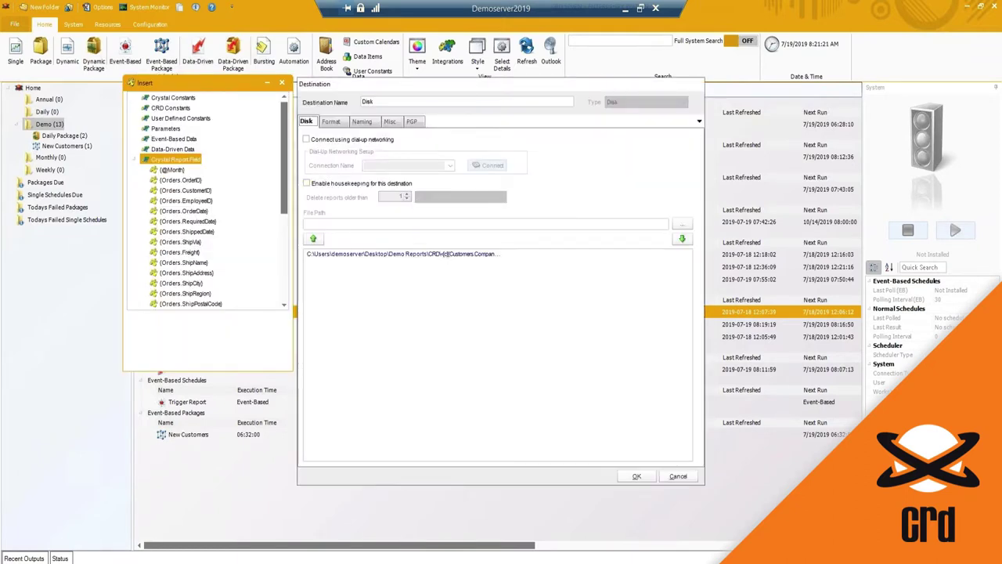
{"action": "left_click", "coordinate": [375, 254]}
{"action": "left_click", "coordinate": [313, 238]}
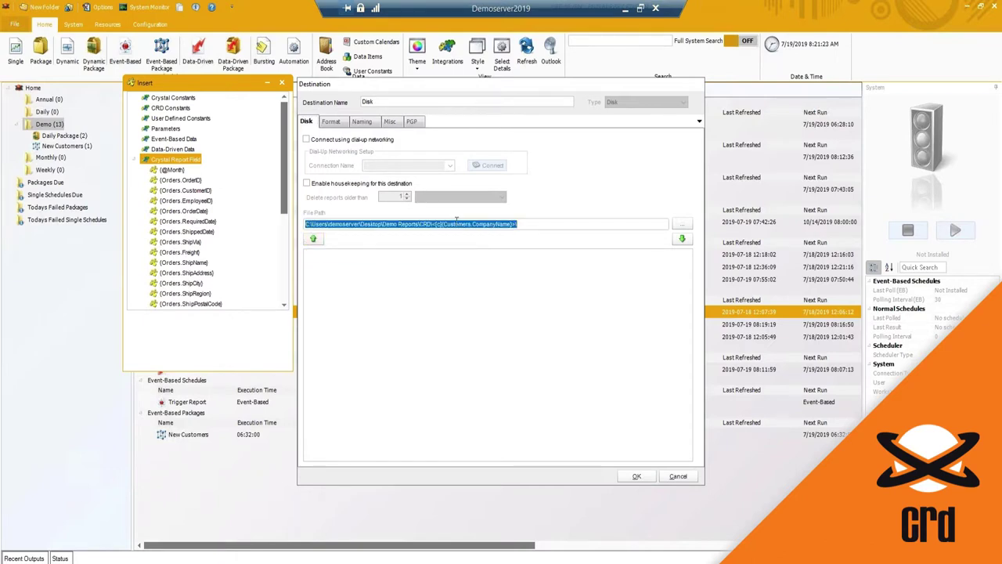
{"action": "left_click", "coordinate": [453, 224]}
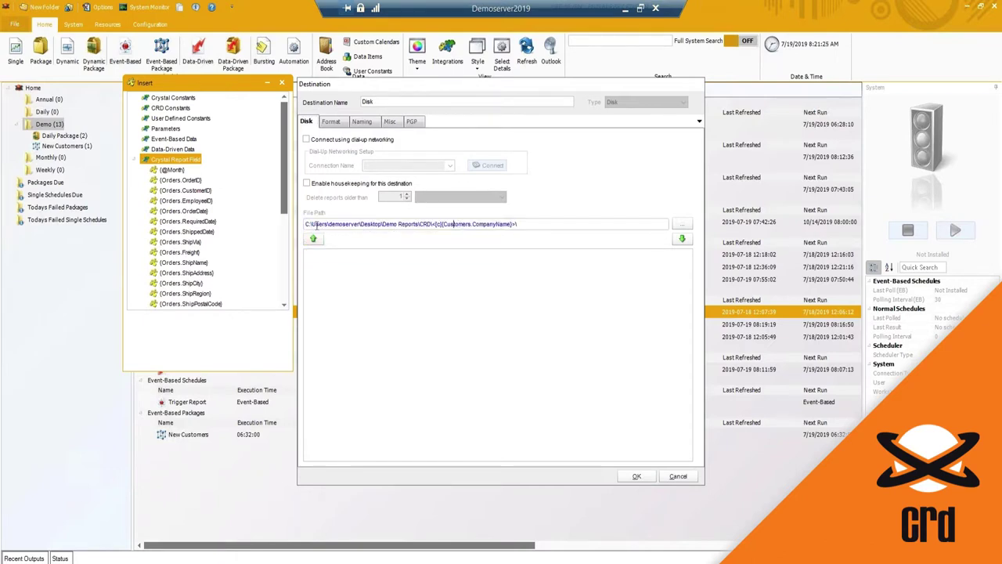
{"action": "left_click_drag", "start_coordinate": [314, 224], "coordinate": [534, 224]}
{"action": "left_click", "coordinate": [514, 223]}
{"action": "left_click_drag", "start_coordinate": [433, 226], "coordinate": [520, 226]}
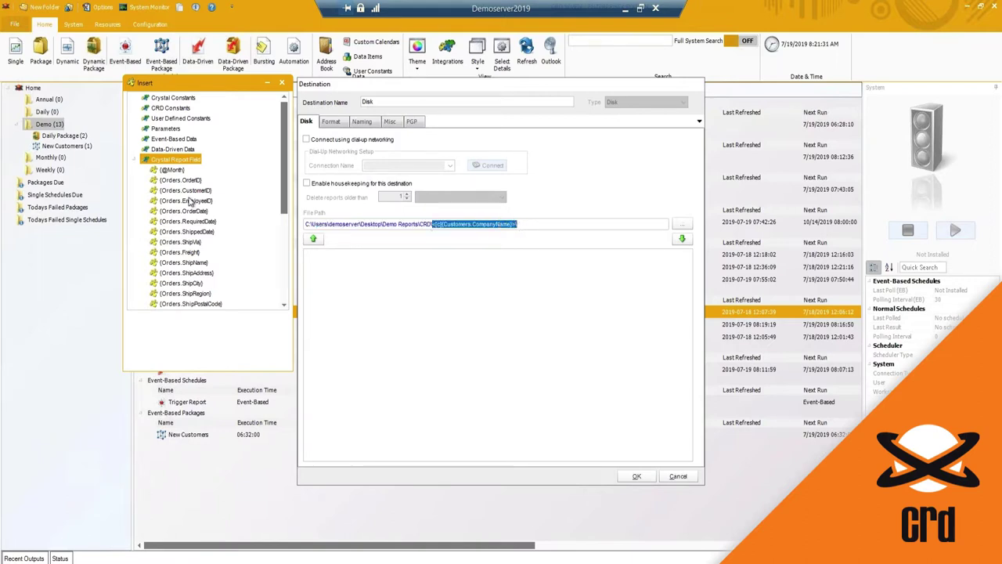
- Locate the Customers.CompanyName report field insert, compare it with the path's insert, and return the path to the destination list
{"action": "left_click", "coordinate": [194, 253]}
{"action": "scroll", "coordinate": [199, 266], "scroll_direction": "down", "scroll_amount": 2}
{"action": "left_click", "coordinate": [205, 292]}
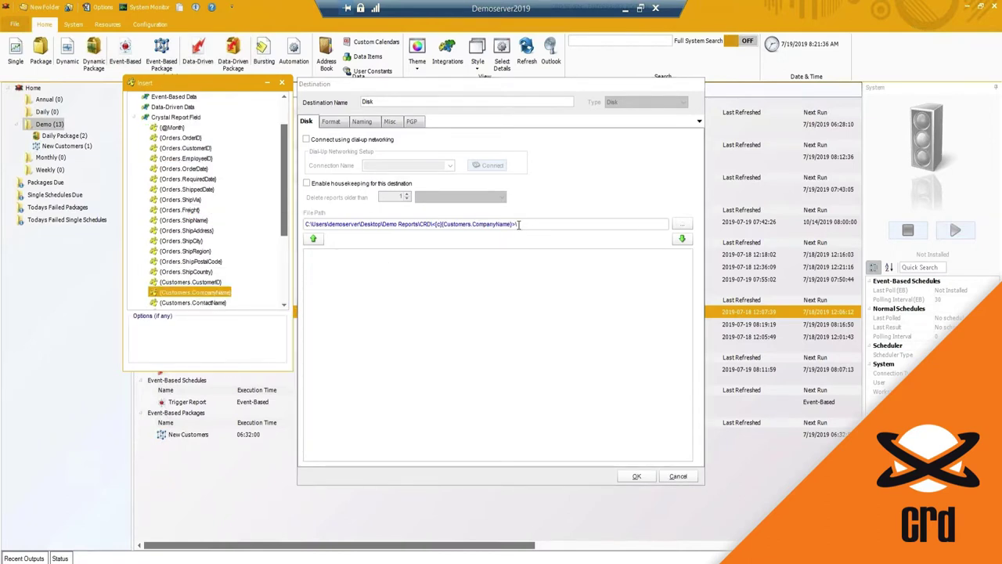
{"action": "left_click_drag", "start_coordinate": [518, 225], "coordinate": [434, 225]}
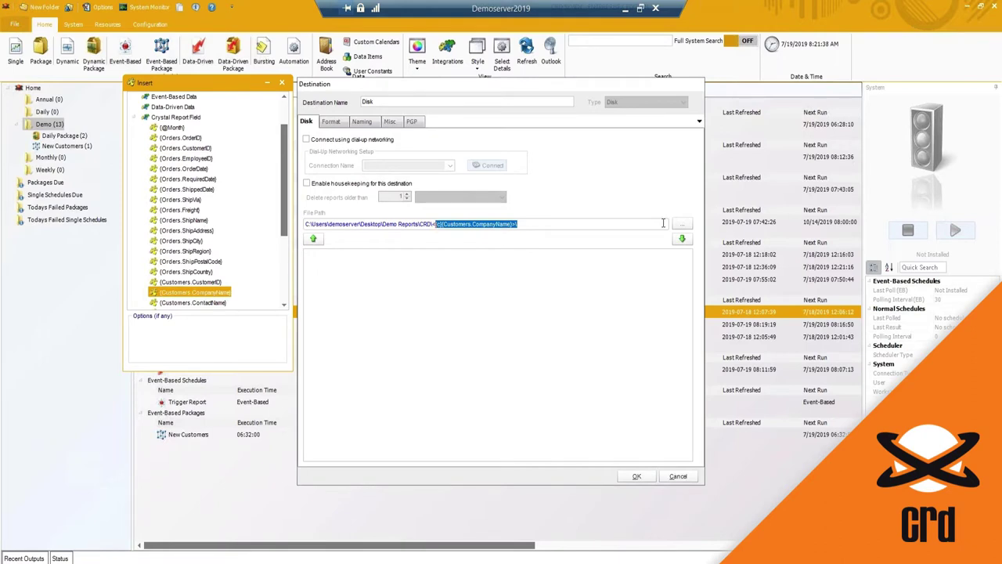
{"action": "left_click", "coordinate": [682, 238]}
- Review the Disk destination's output format, file naming and compression or deferred delivery settings
{"action": "left_click", "coordinate": [337, 124]}
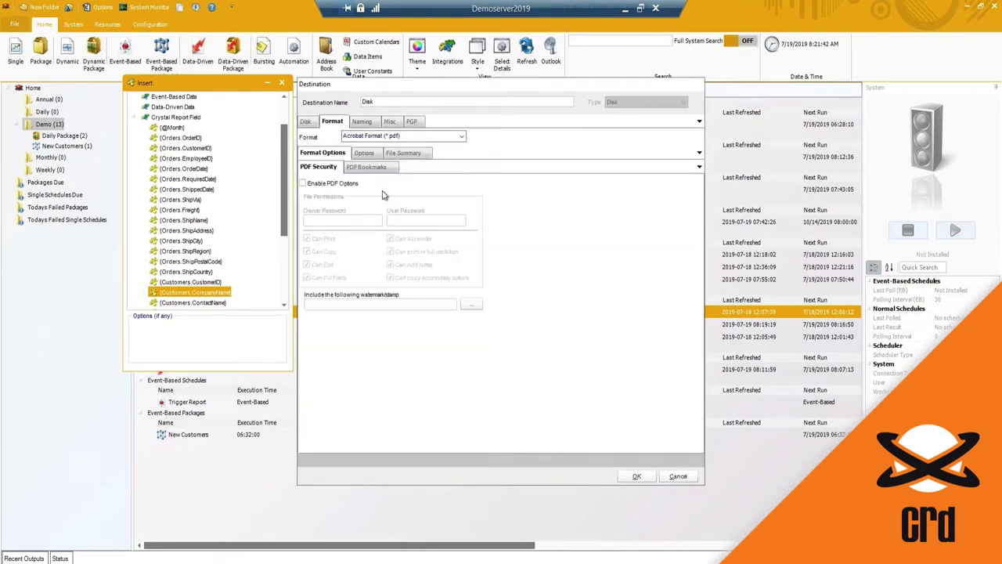
{"action": "left_click", "coordinate": [362, 122]}
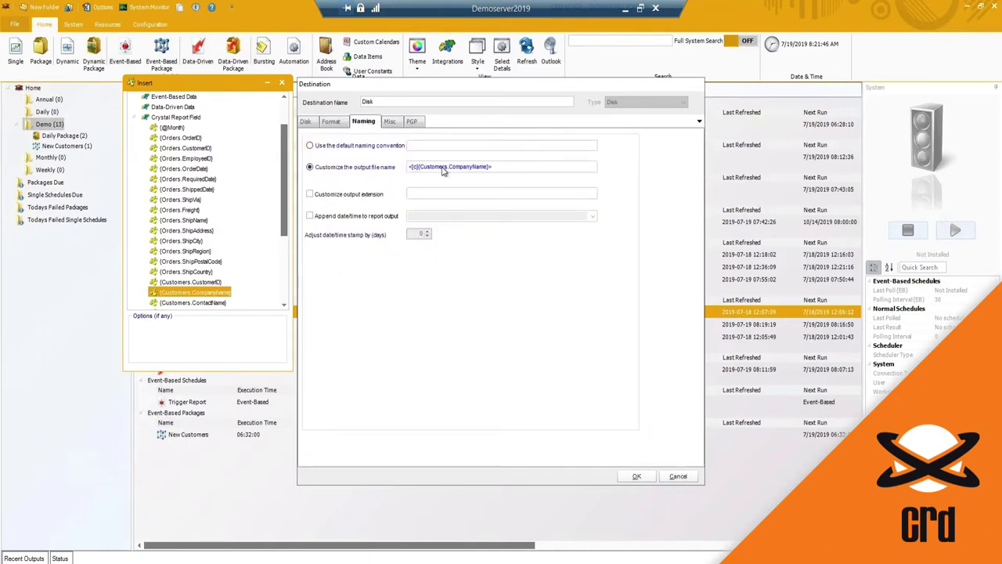
{"action": "left_click", "coordinate": [391, 123]}
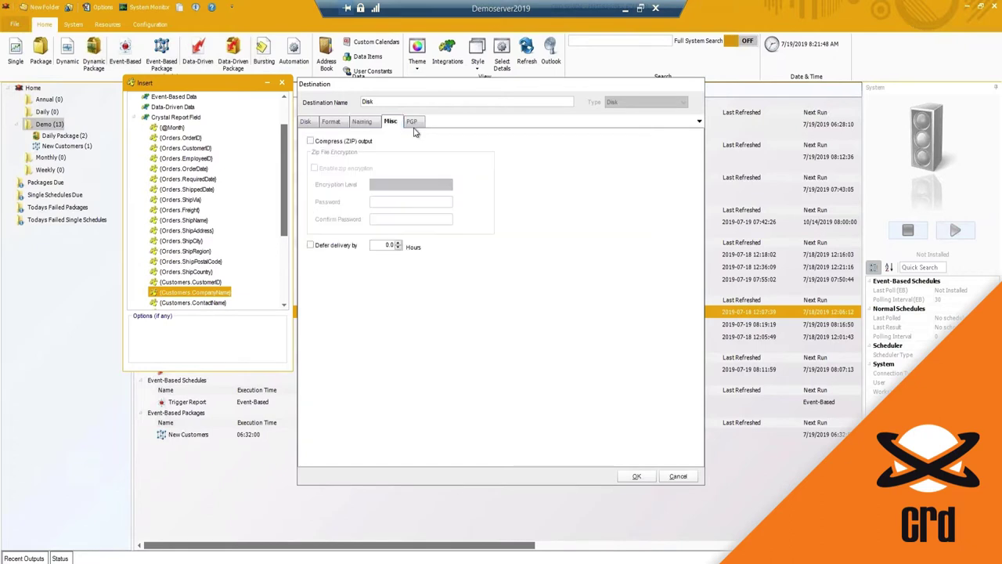
{"action": "left_click", "coordinate": [307, 123]}
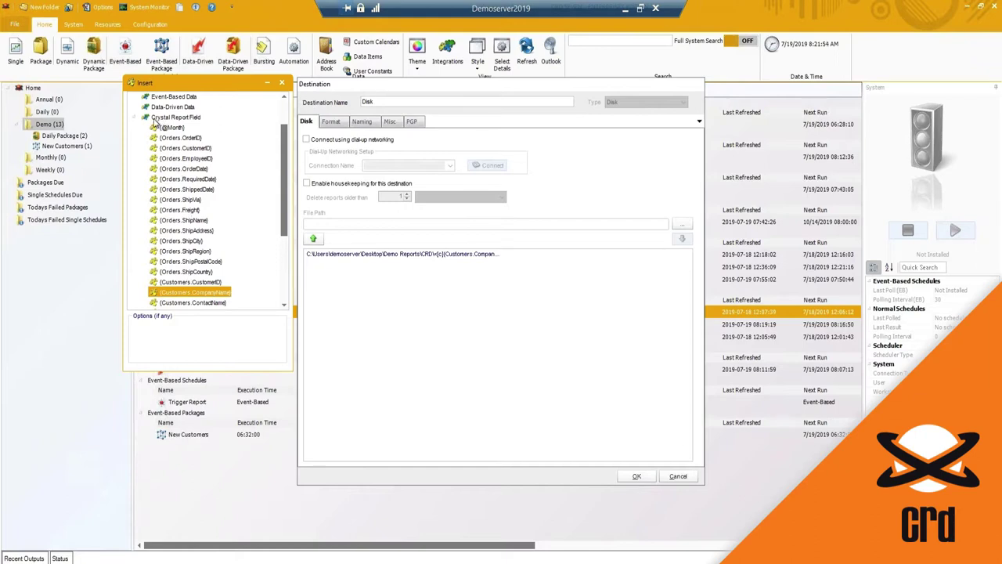
- Look over the available insert categories and the customized output file name, and confirm the Disk destination
{"action": "scroll", "coordinate": [166, 129], "scroll_direction": "up", "scroll_amount": 1}
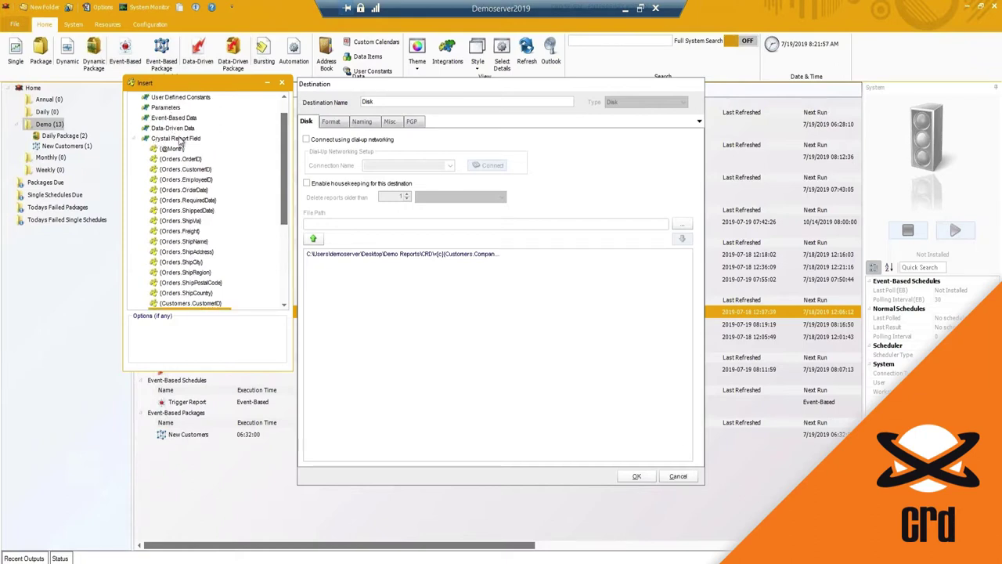
{"action": "scroll", "coordinate": [196, 120], "scroll_direction": "up", "scroll_amount": 1}
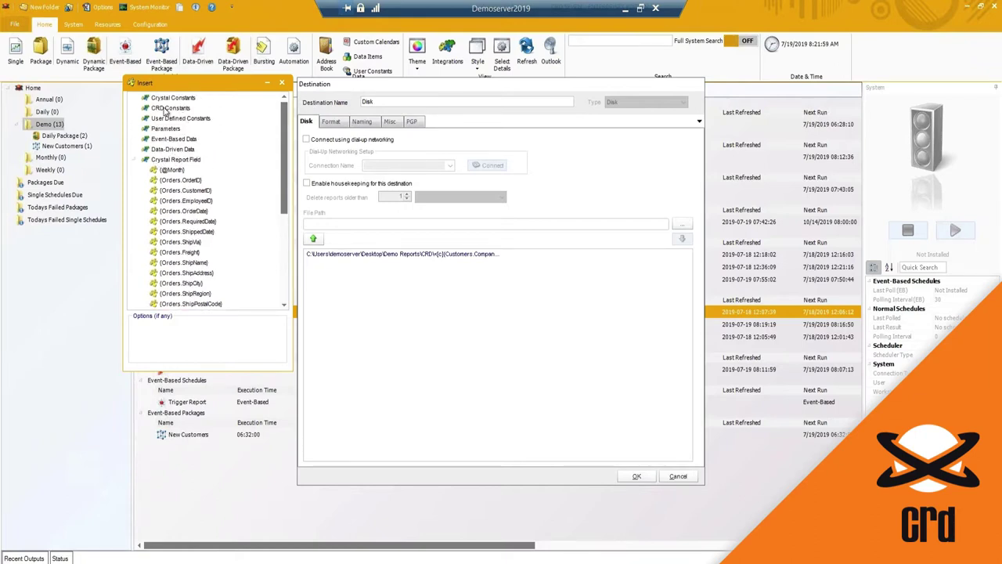
{"action": "left_click", "coordinate": [370, 124]}
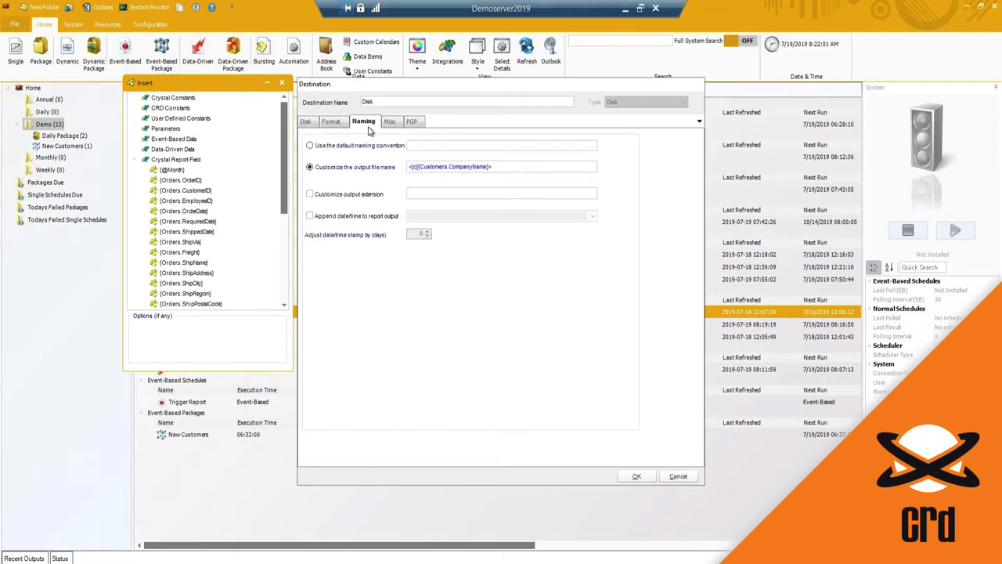
{"action": "left_click", "coordinate": [186, 201]}
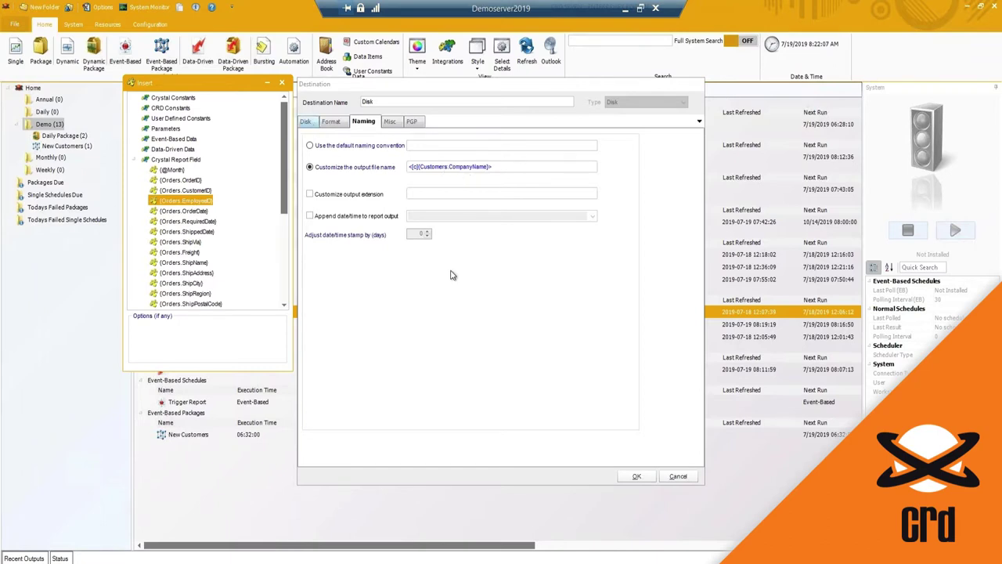
{"action": "left_click", "coordinate": [636, 476]}
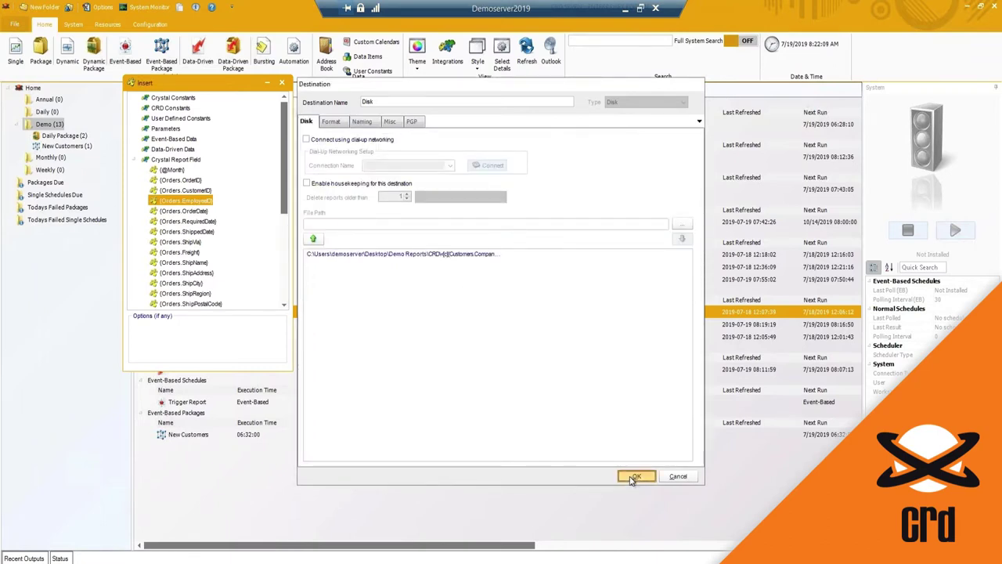
{"action": "left_click", "coordinate": [634, 476]}
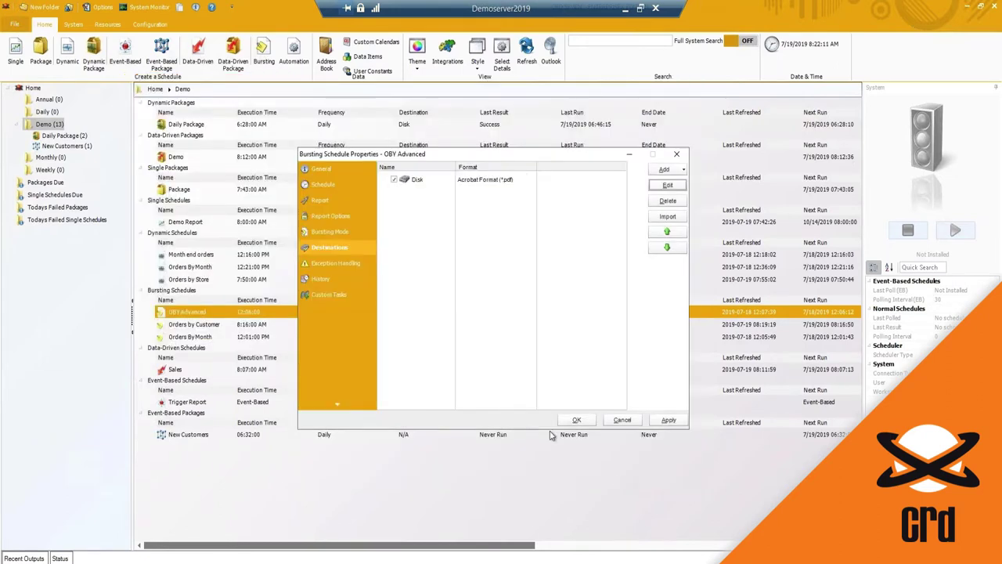
- Review OBY Advanced's bursting mode, general settings, run history and custom tasks, and close its properties with OK
{"action": "left_click", "coordinate": [347, 231]}
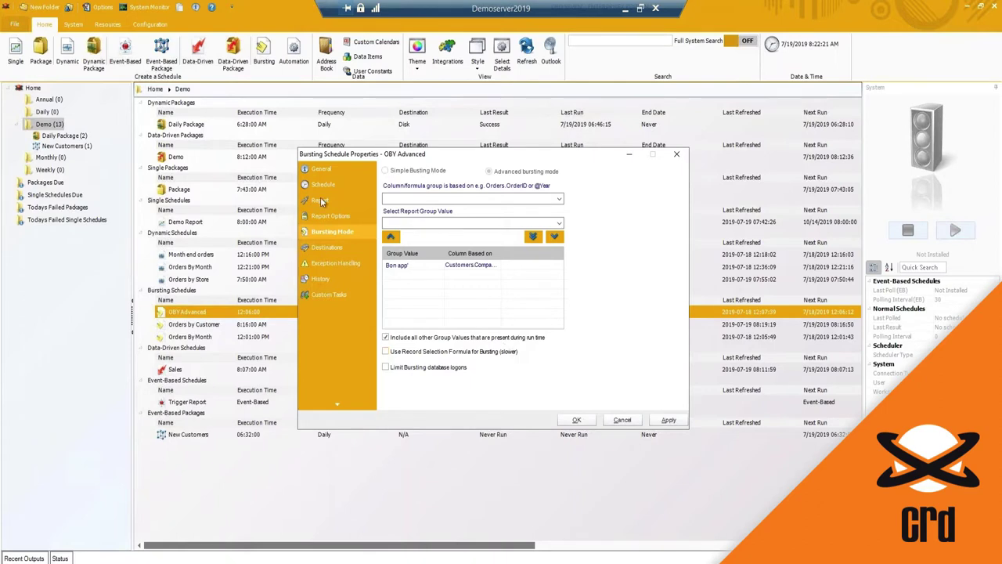
{"action": "left_click", "coordinate": [338, 168]}
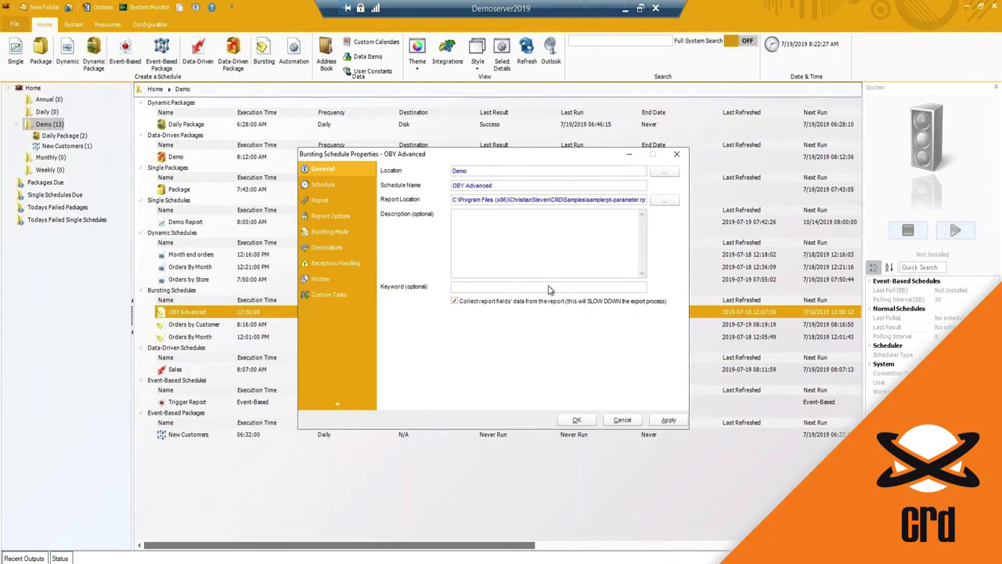
{"action": "left_click", "coordinate": [329, 280]}
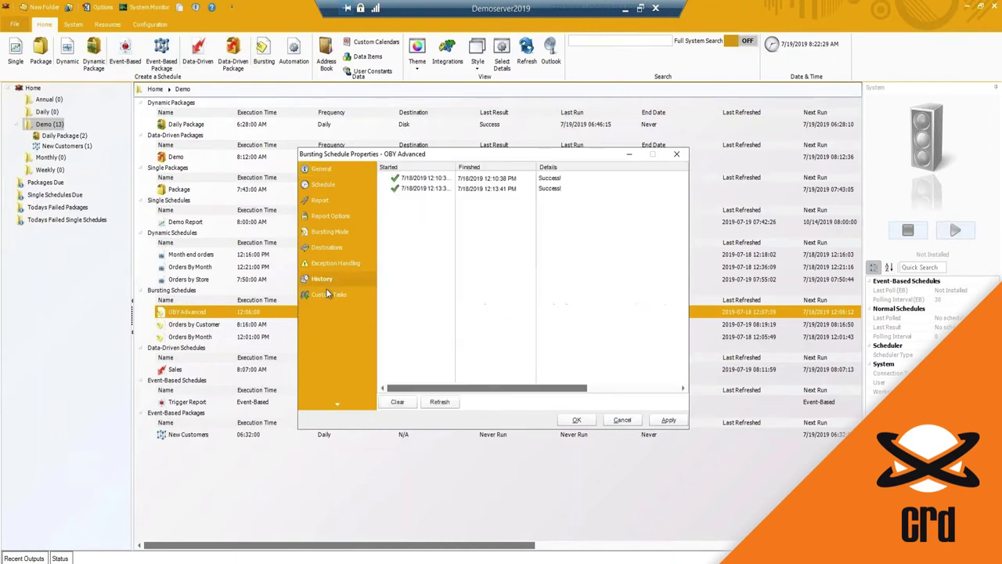
{"action": "left_click", "coordinate": [503, 192]}
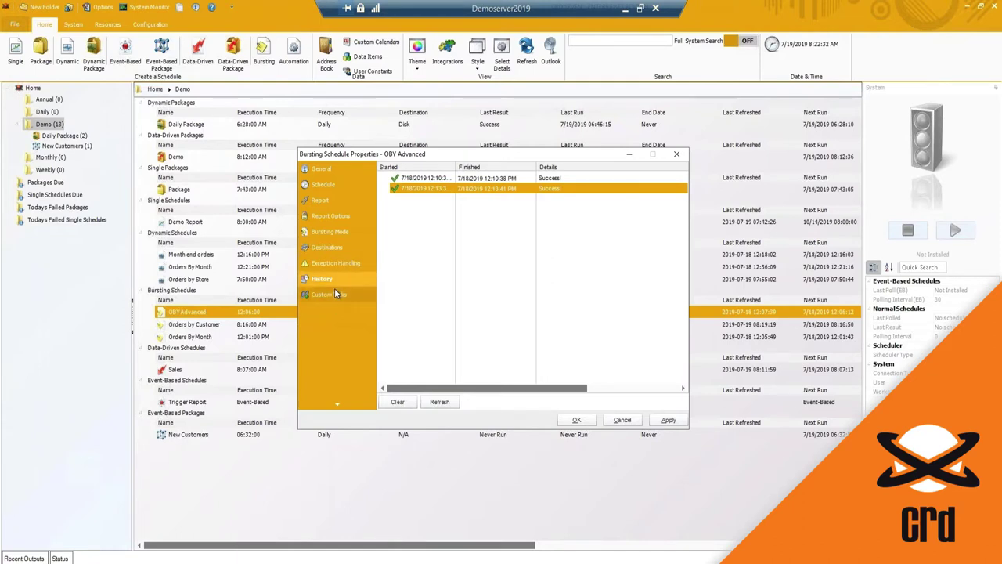
{"action": "left_click", "coordinate": [332, 294]}
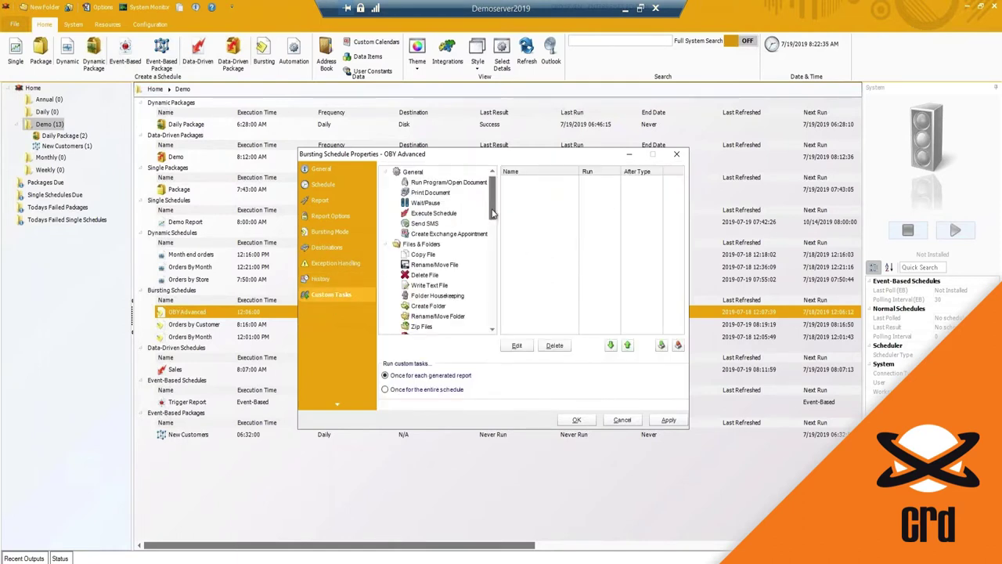
{"action": "left_click", "coordinate": [576, 421]}
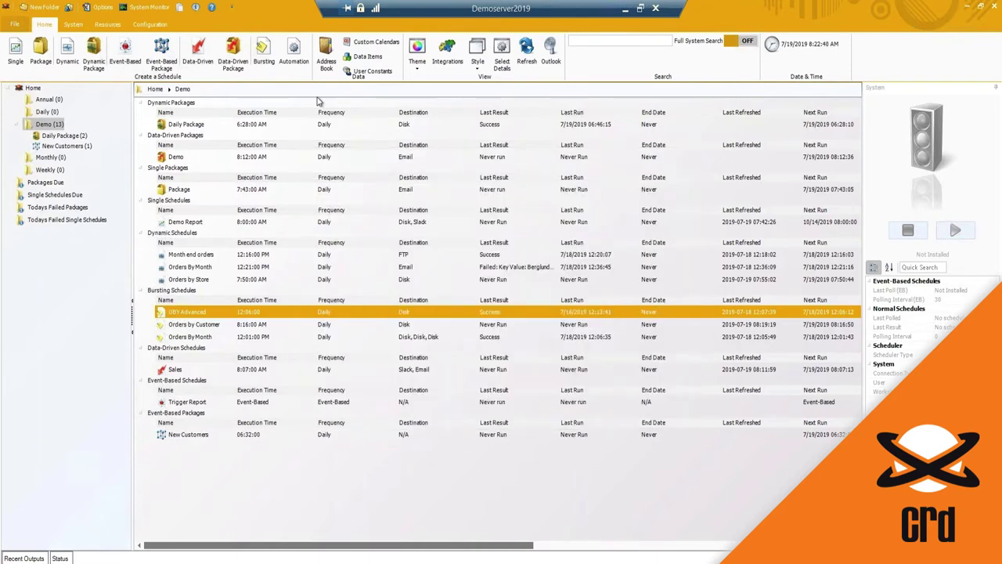
- Start an automation schedule named Automation in the Demo folder, accepting the daily timing that repeats every 1 day
{"action": "left_click", "coordinate": [294, 55]}
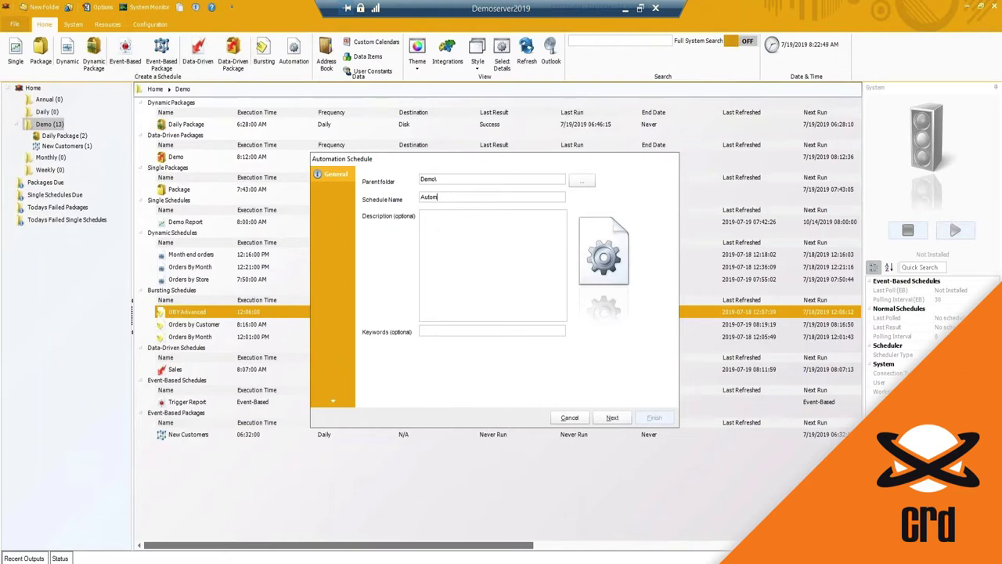
{"action": "type", "text": "Automation"}
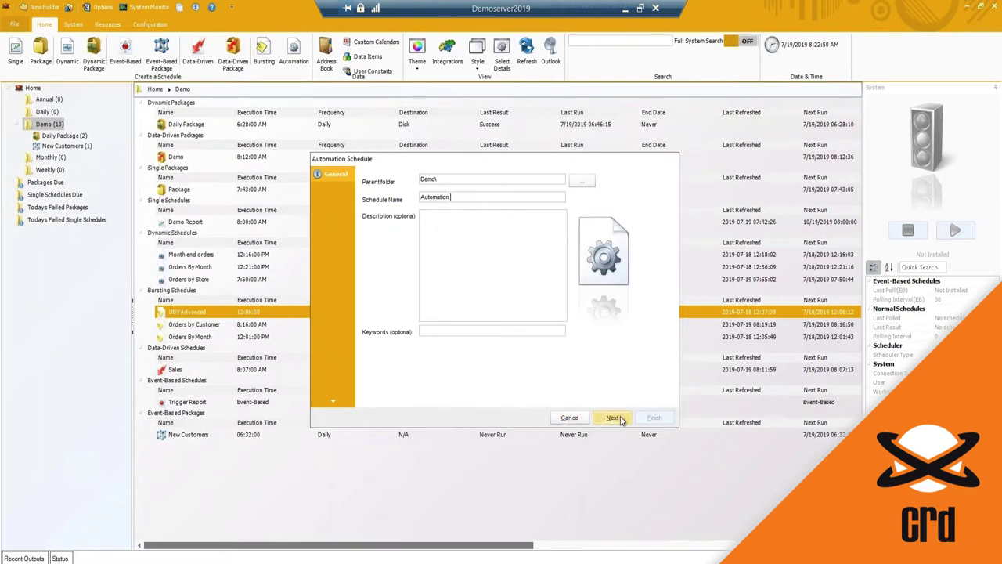
{"action": "left_click", "coordinate": [615, 418]}
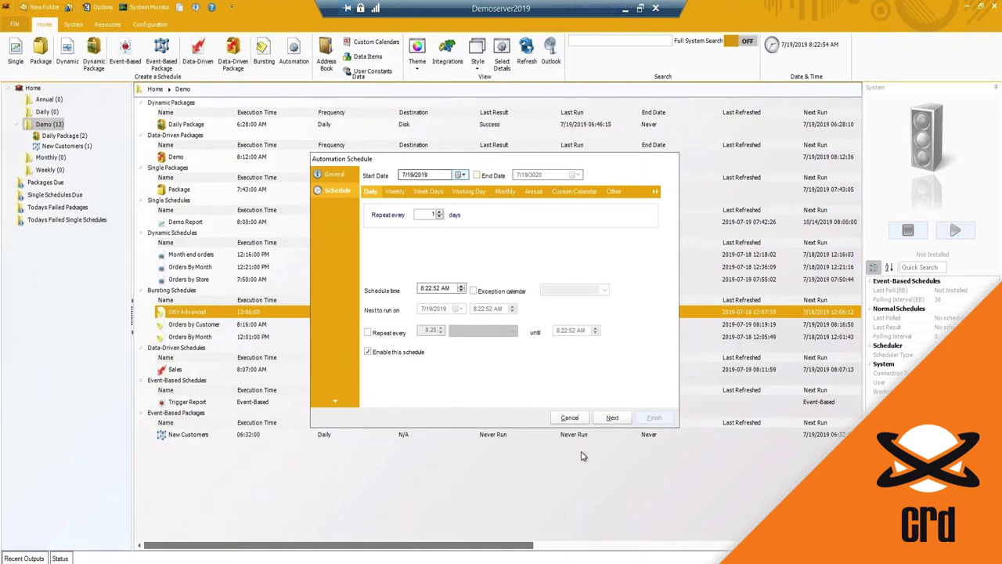
{"action": "left_click", "coordinate": [613, 418]}
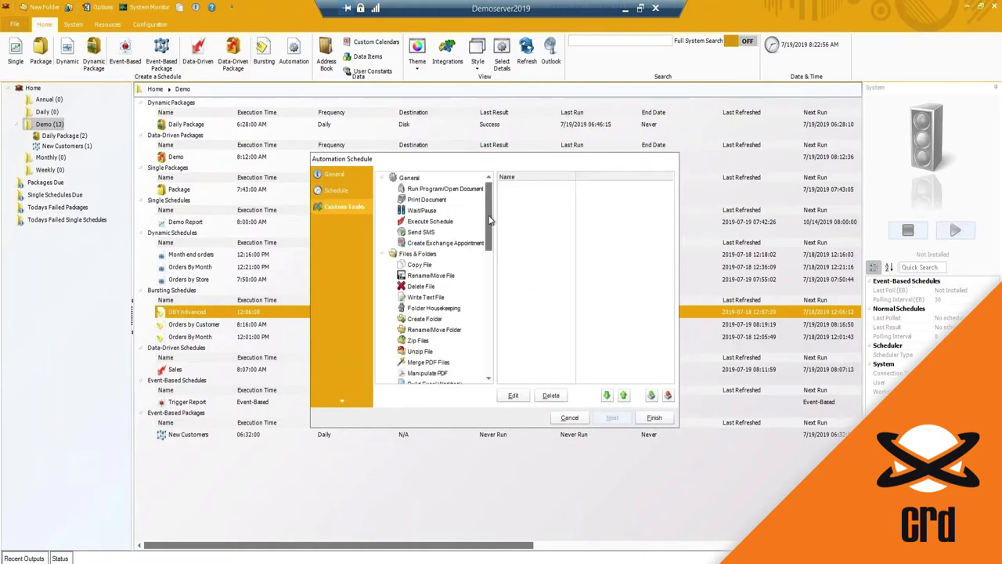
- Look through the custom tasks available to the automation schedule and recheck its general and timing settings
{"action": "left_click_drag", "start_coordinate": [485, 232], "coordinate": [490, 211]}
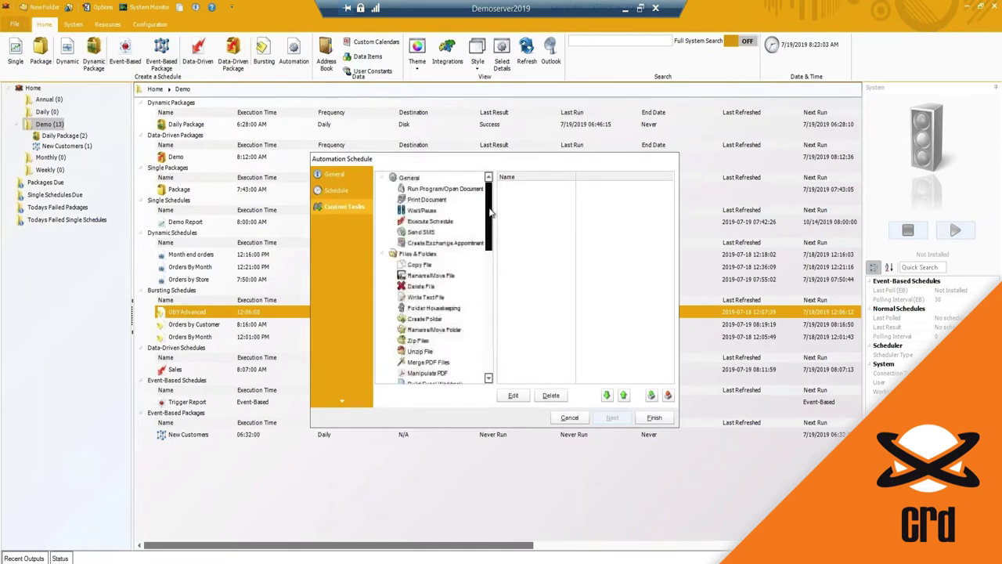
{"action": "left_click", "coordinate": [335, 175]}
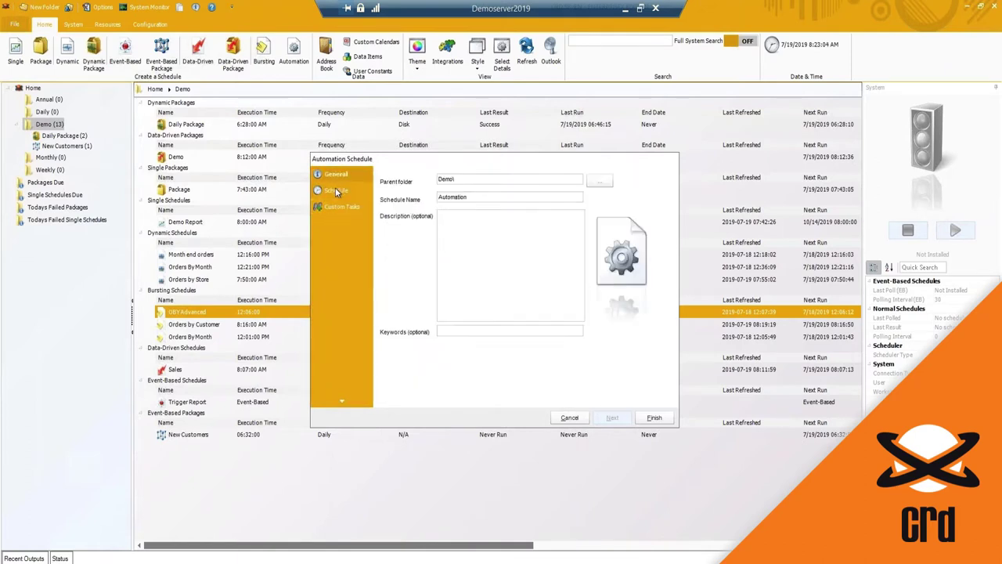
{"action": "left_click", "coordinate": [337, 192]}
{"action": "left_click", "coordinate": [335, 175]}
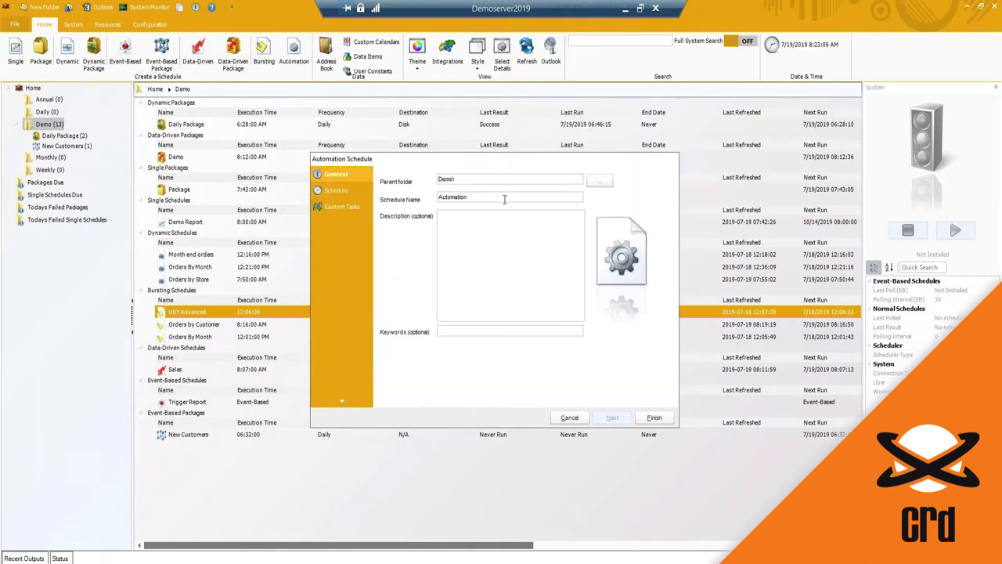
{"action": "left_click", "coordinate": [336, 190]}
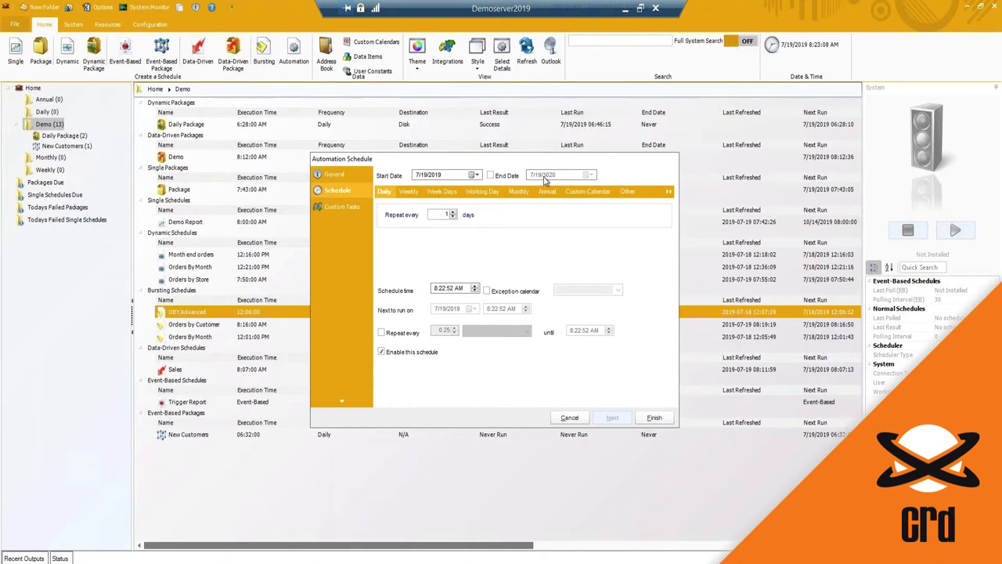
- Examine the Internet, FTP and Database custom tasks offered for the automation schedule
{"action": "left_click", "coordinate": [347, 206]}
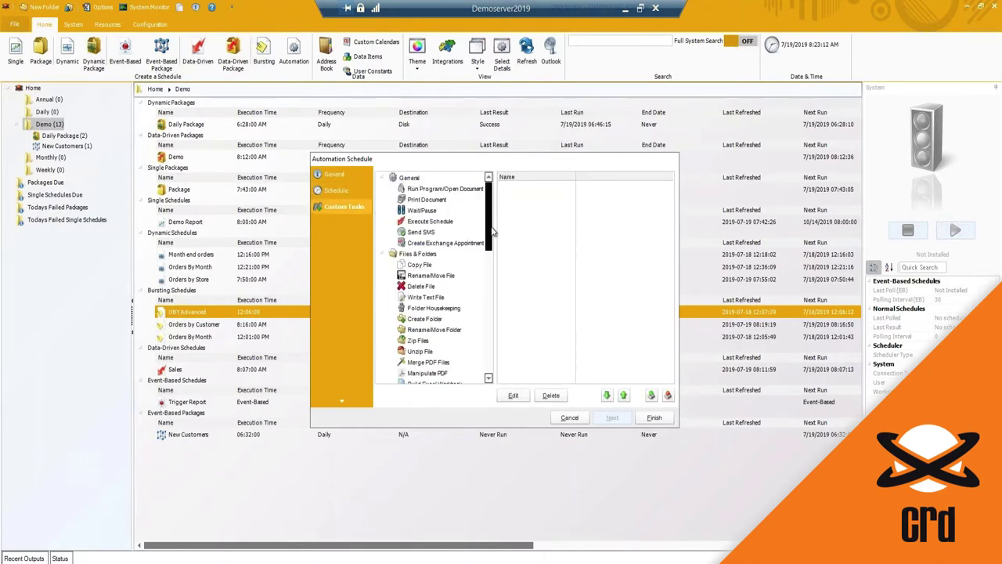
{"action": "left_click_drag", "start_coordinate": [492, 232], "coordinate": [528, 306]}
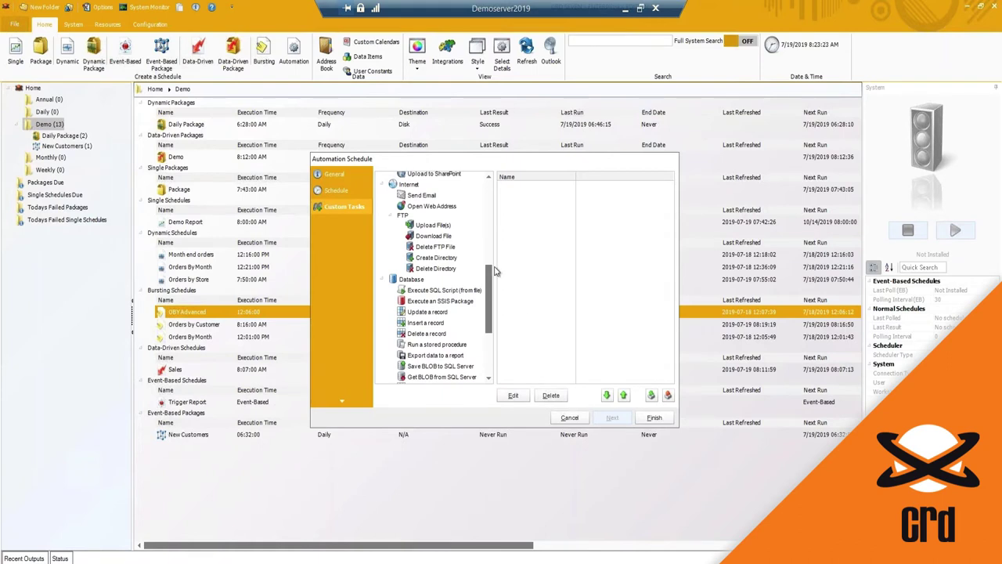
{"action": "left_click_drag", "start_coordinate": [491, 288], "coordinate": [490, 294]}
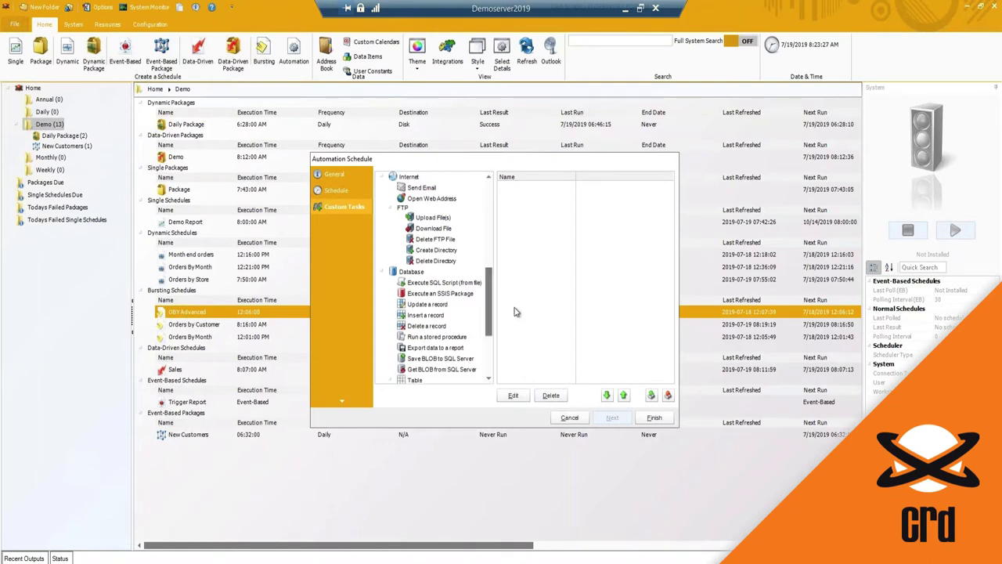
{"action": "scroll", "coordinate": [490, 296], "scroll_direction": "up", "scroll_amount": 2}
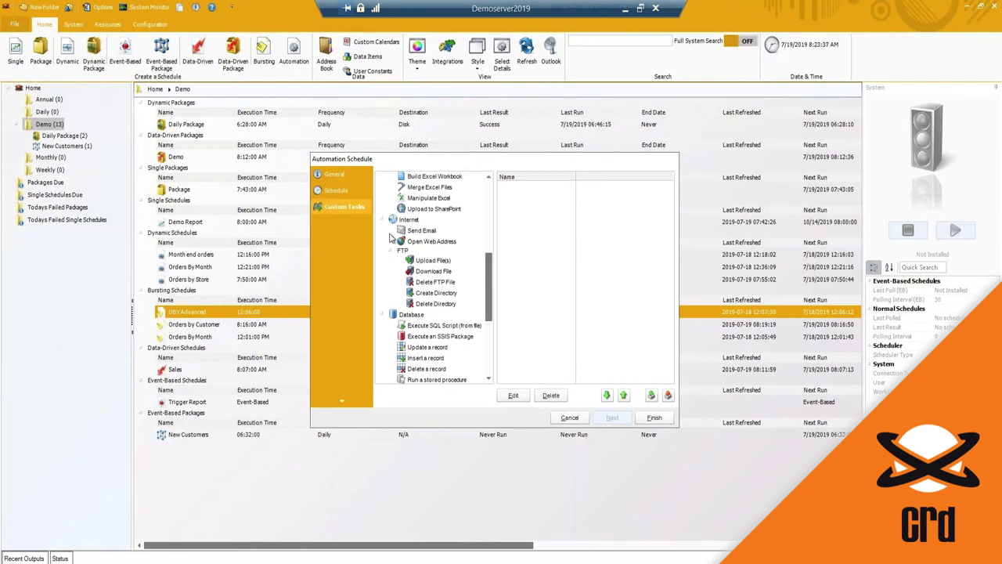
- Review the automation schedule's timing and general settings, and look through its custom task list from General to Database once more
{"action": "left_click", "coordinate": [330, 192]}
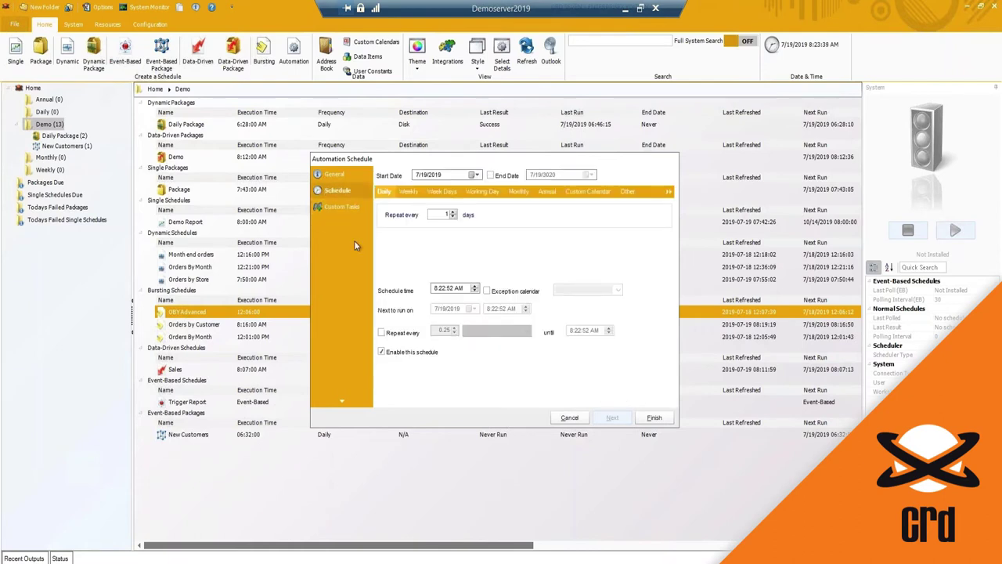
{"action": "left_click", "coordinate": [349, 177]}
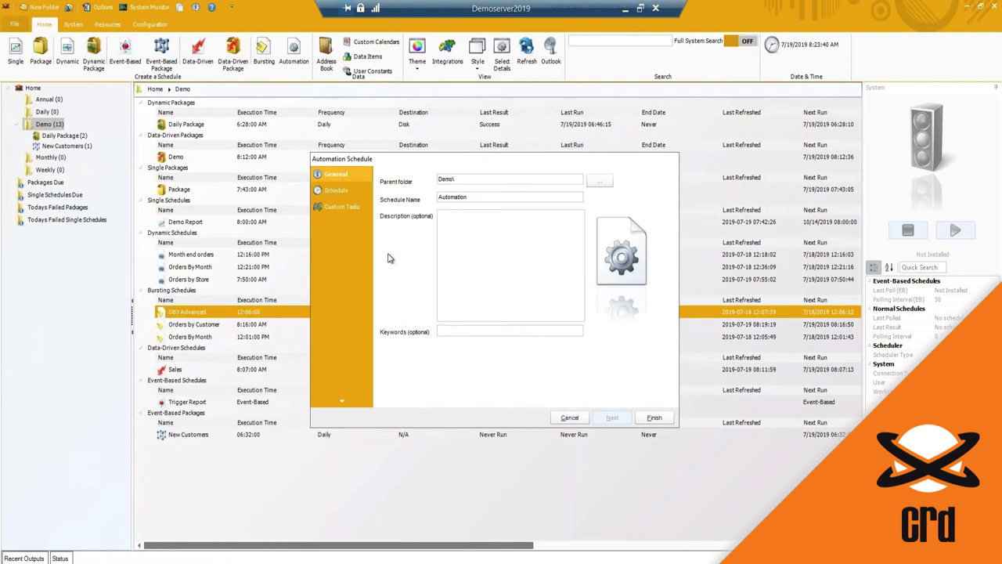
{"action": "left_click", "coordinate": [331, 205]}
{"action": "scroll", "coordinate": [488, 262], "scroll_direction": "up", "scroll_amount": 3}
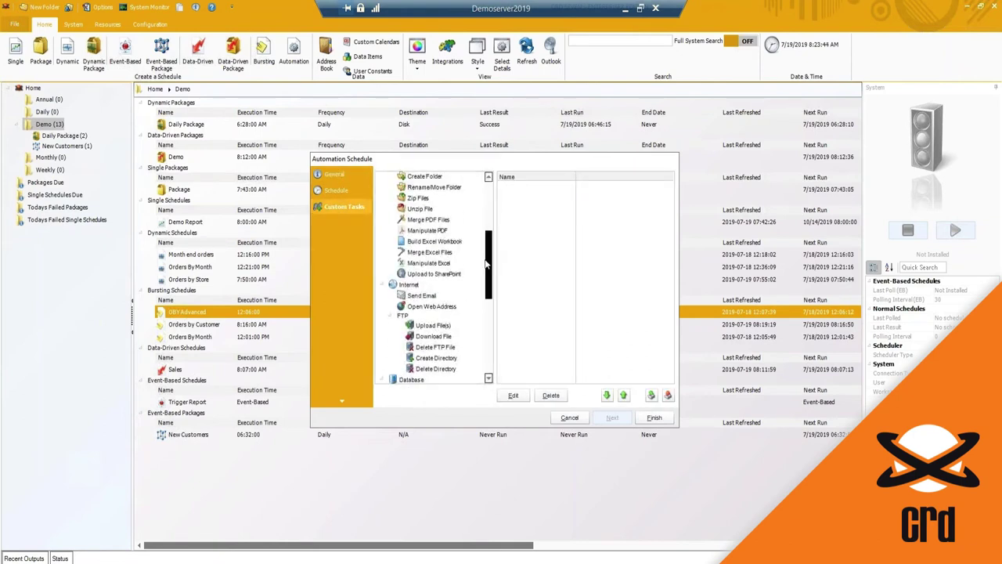
{"action": "scroll", "coordinate": [493, 253], "scroll_direction": "up", "scroll_amount": 3}
{"action": "scroll", "coordinate": [485, 220], "scroll_direction": "down", "scroll_amount": 3}
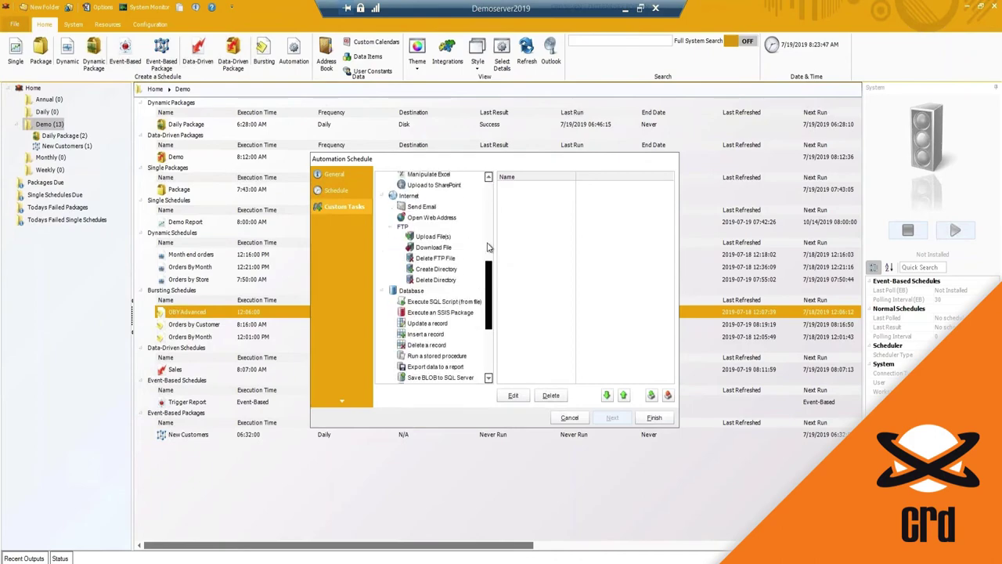
{"action": "scroll", "coordinate": [484, 199], "scroll_direction": "up", "scroll_amount": 3}
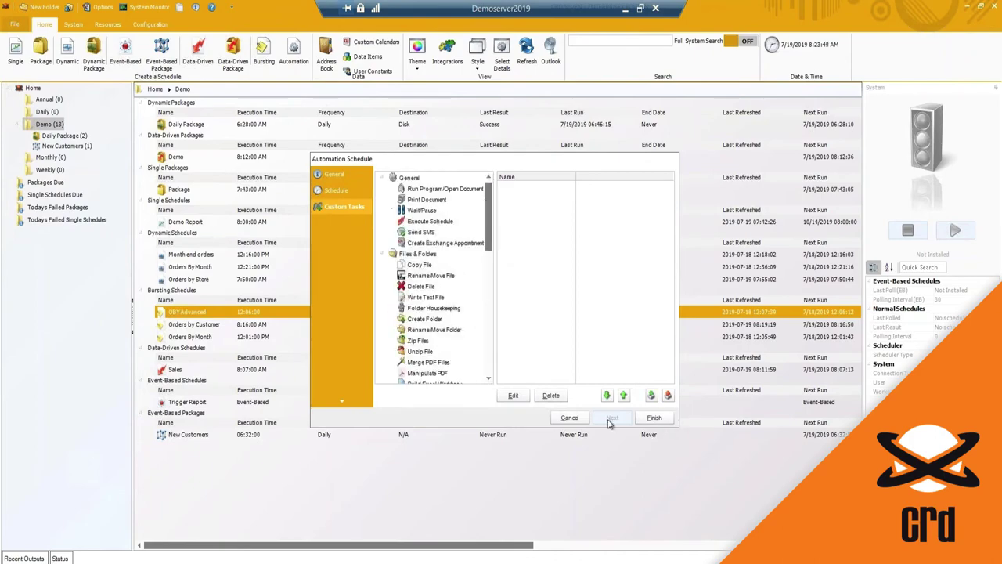